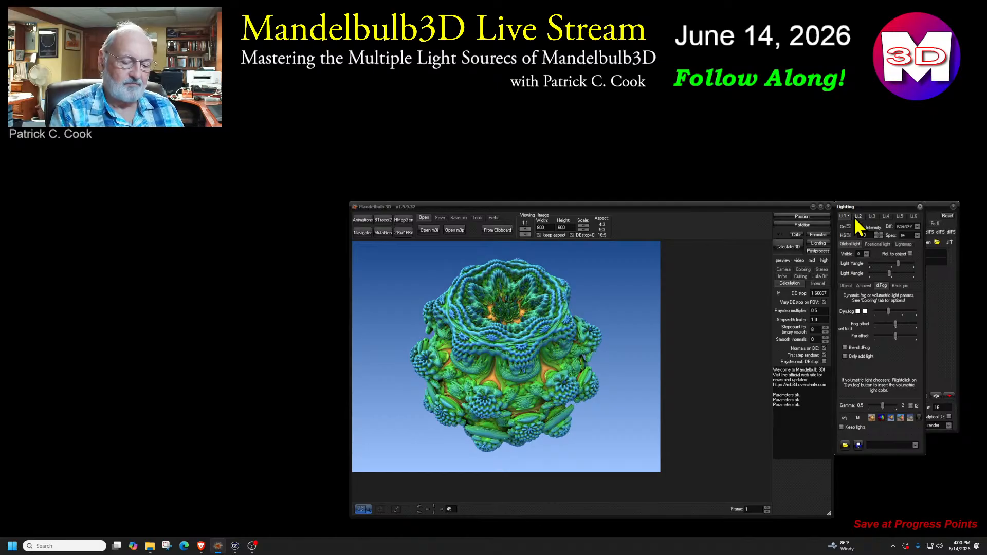
# Examine the settings of the individual light sources from light 1 through light 6, returning to light 1
pyautogui.moveTo(825, 234)
pyautogui.mouseDown()
pyautogui.moveTo(925, 194)
pyautogui.moveTo(848, 225)
pyautogui.mouseUp()
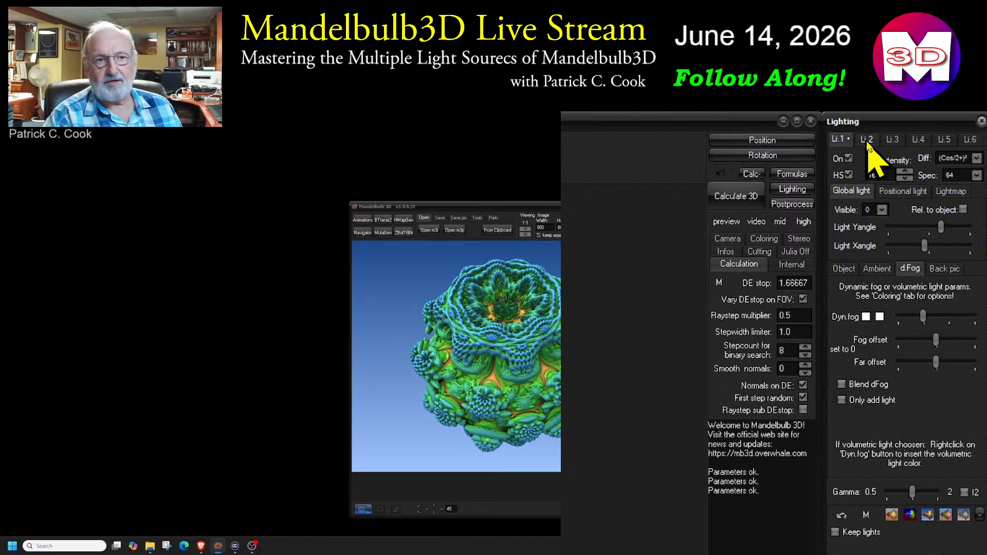
pyautogui.click(944, 140)
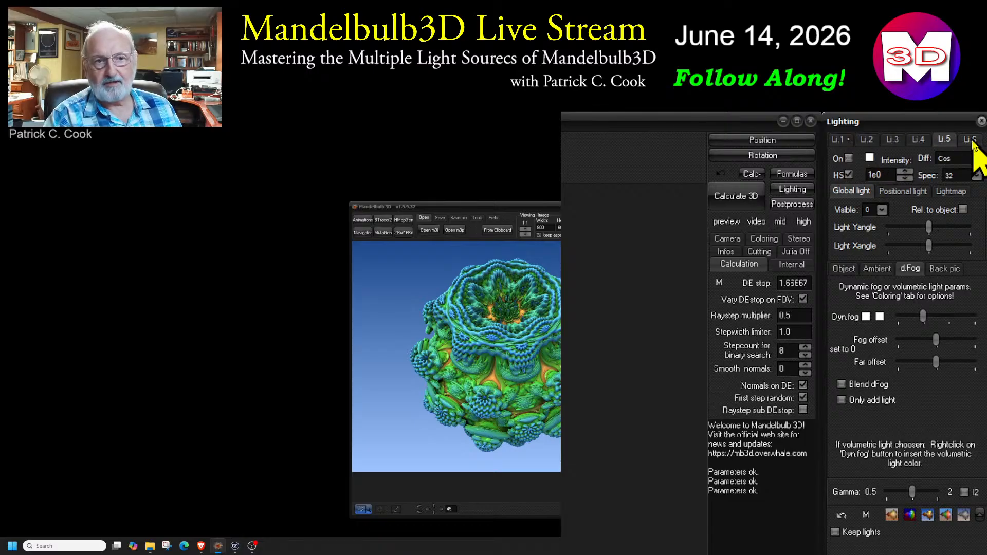
pyautogui.click(845, 141)
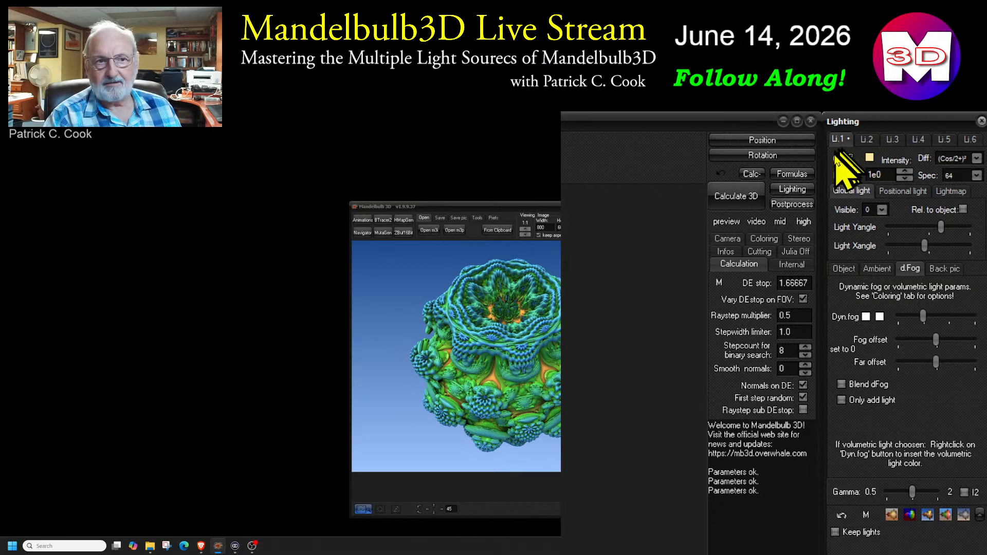
pyautogui.click(867, 140)
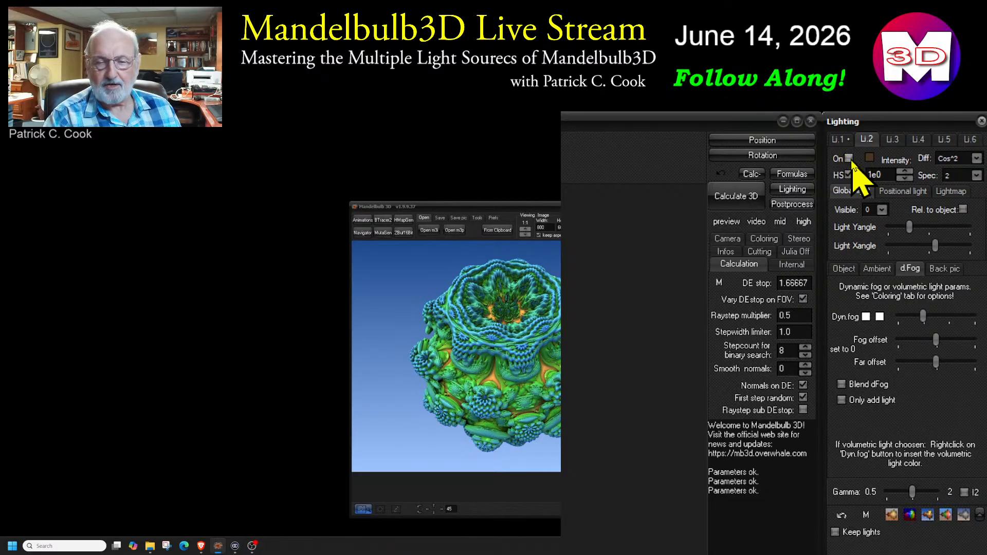
pyautogui.click(892, 142)
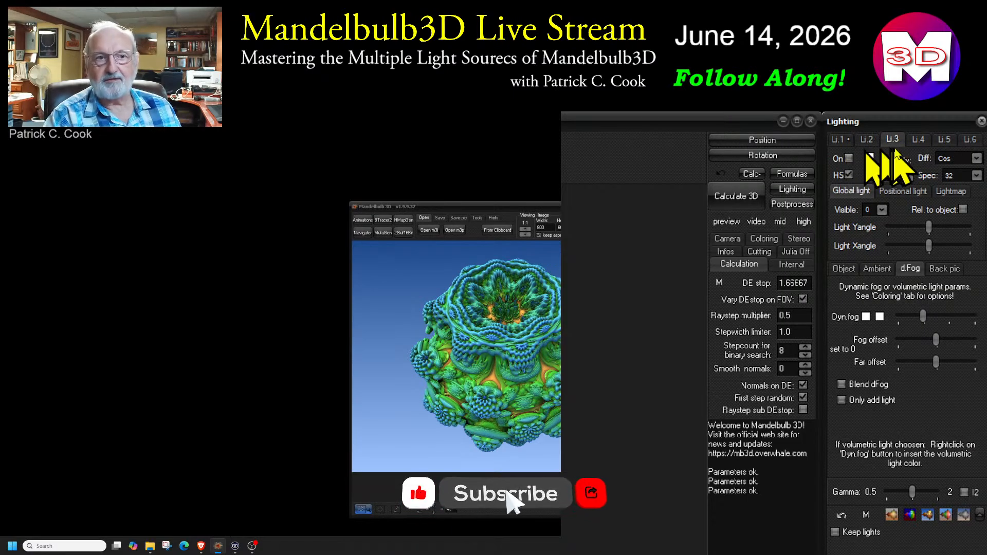
pyautogui.click(917, 139)
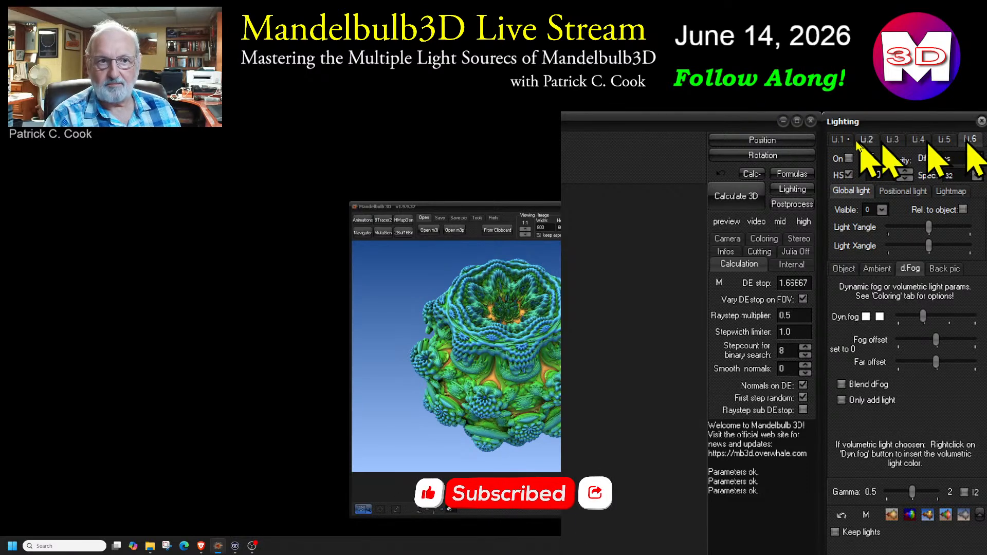
pyautogui.click(837, 141)
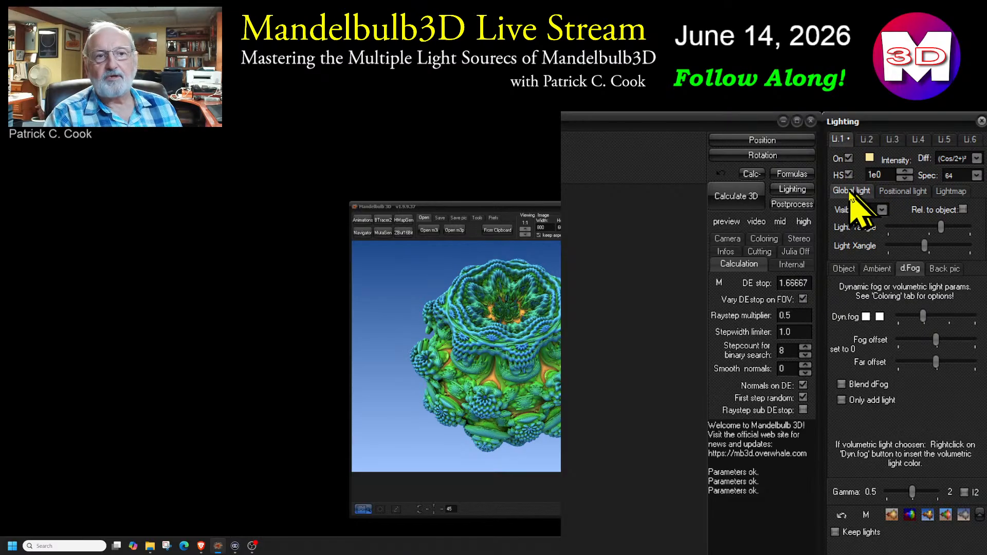
# Switch light 1 between positional light, lightmap and global light to compare their effects on the fractal, finishing on global light
pyautogui.click(905, 192)
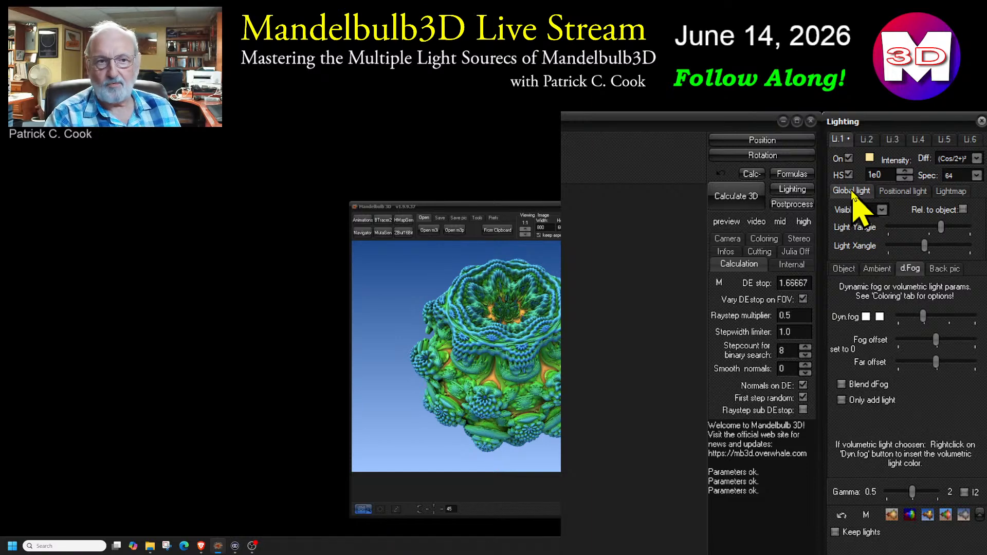
pyautogui.click(901, 191)
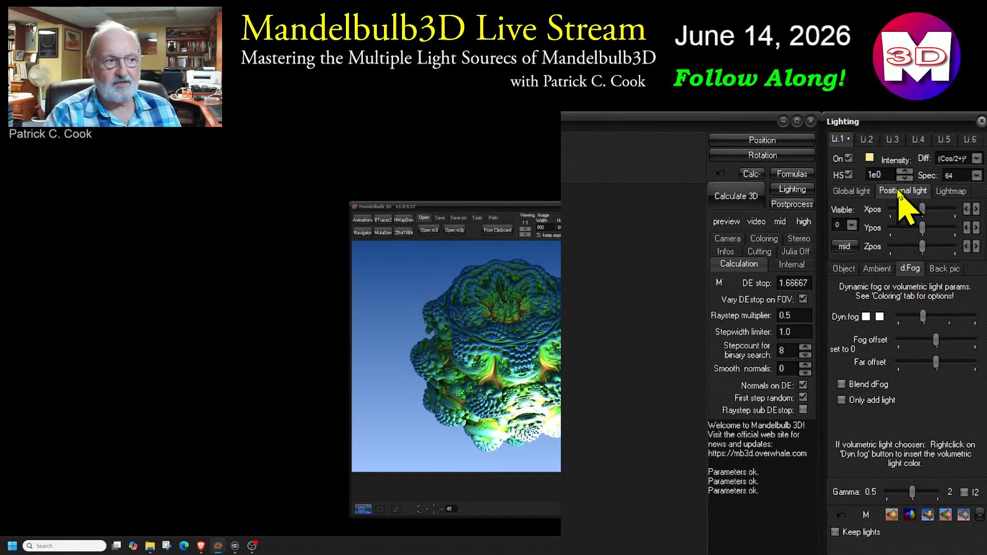
pyautogui.click(943, 192)
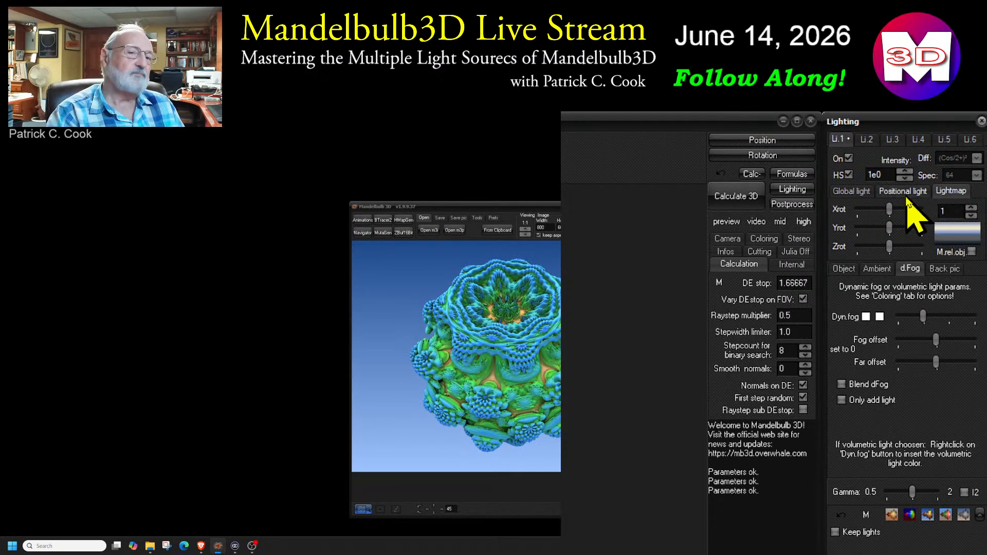
pyautogui.click(855, 193)
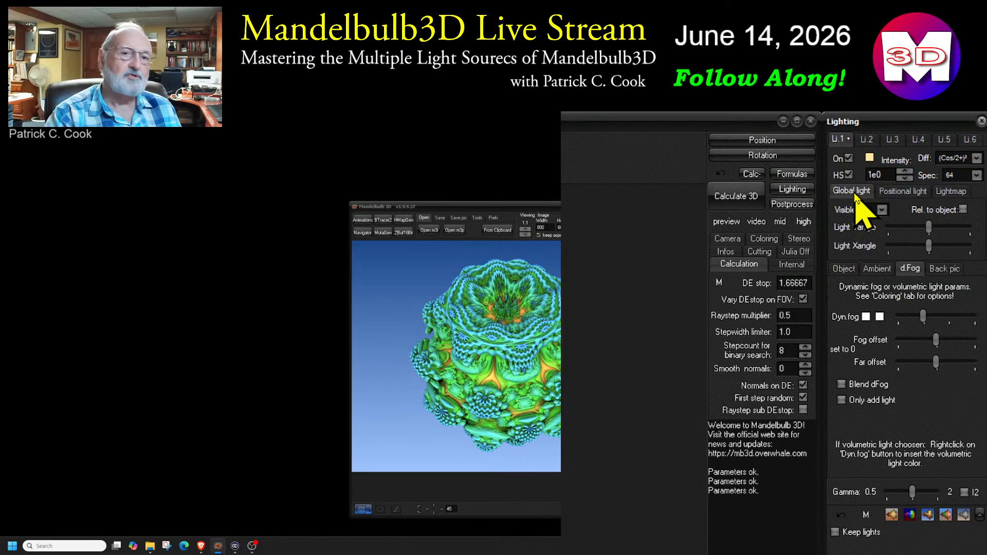
pyautogui.click(903, 192)
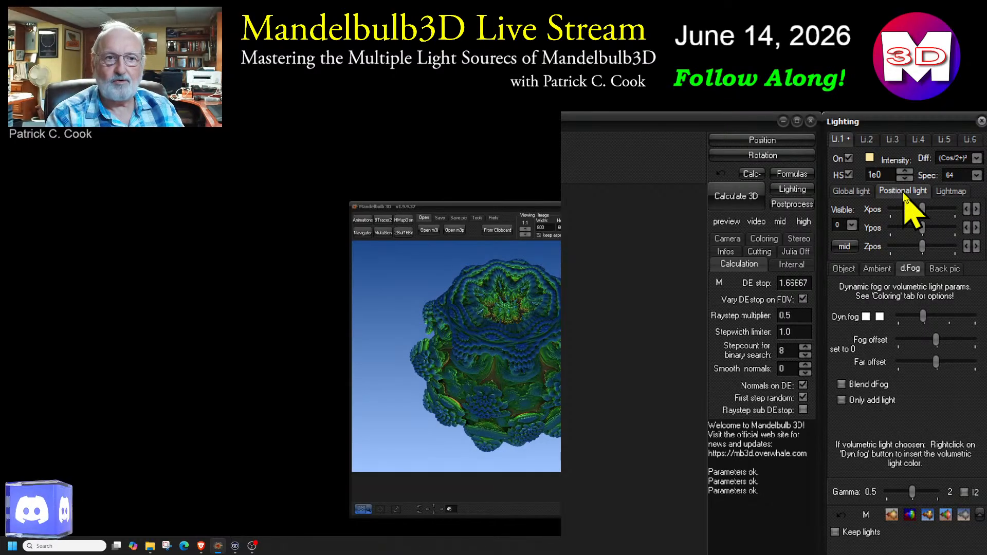
pyautogui.click(853, 192)
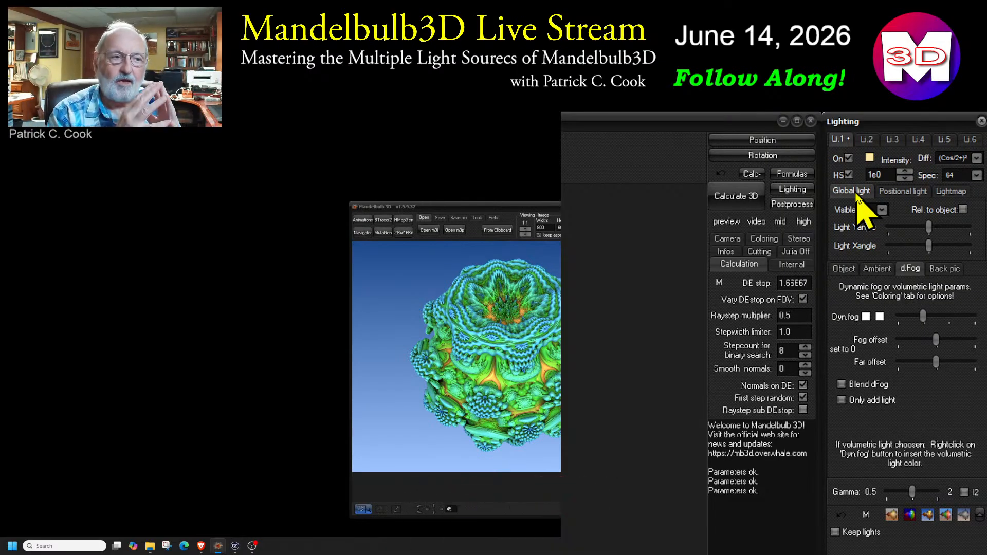
pyautogui.click(951, 192)
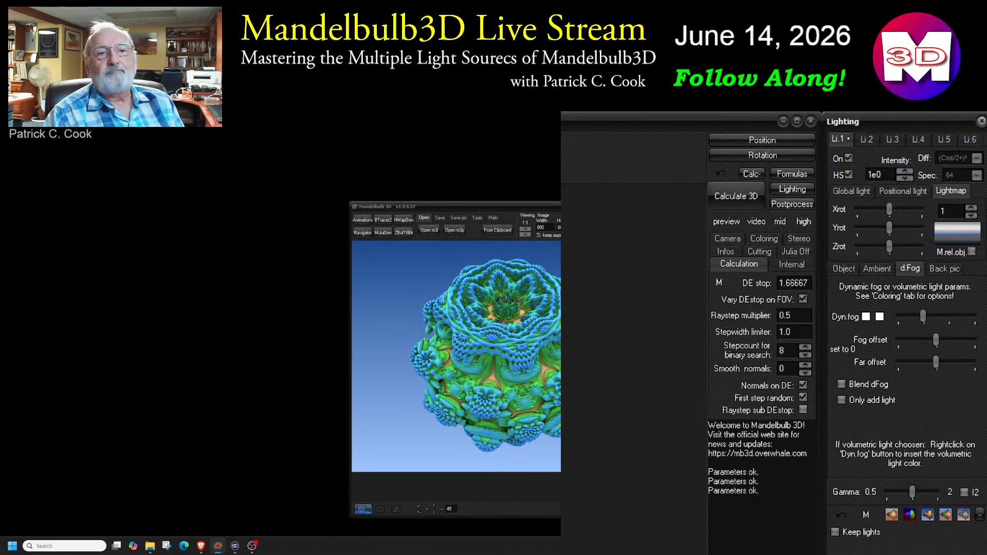
pyautogui.click(851, 190)
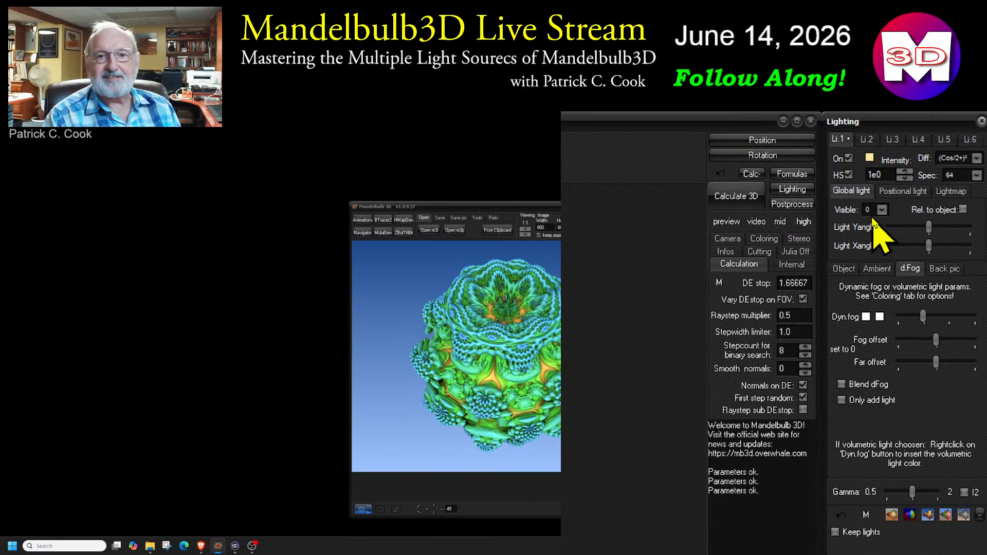
# Disable the hard shadow for light 1 while keeping the light on
pyautogui.click(848, 159)
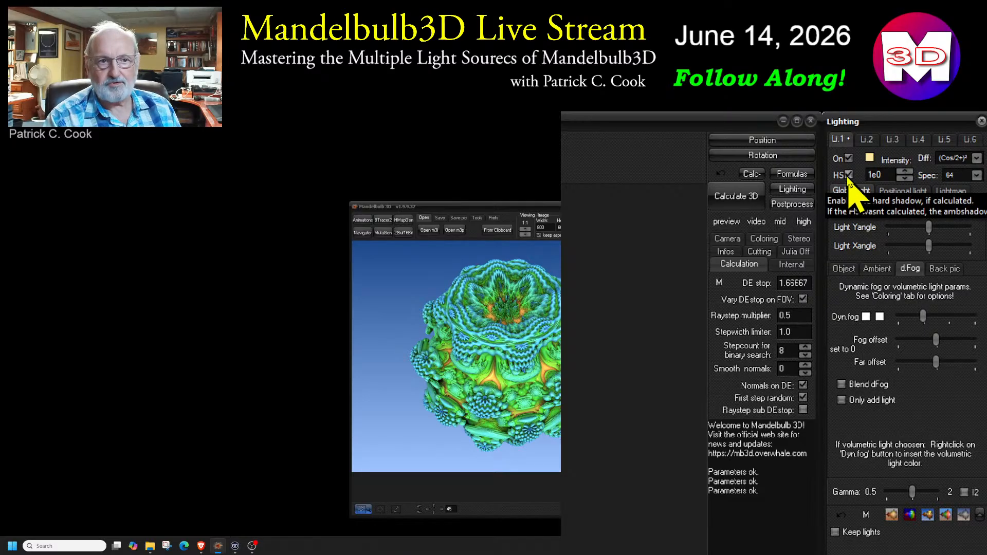
pyautogui.click(848, 175)
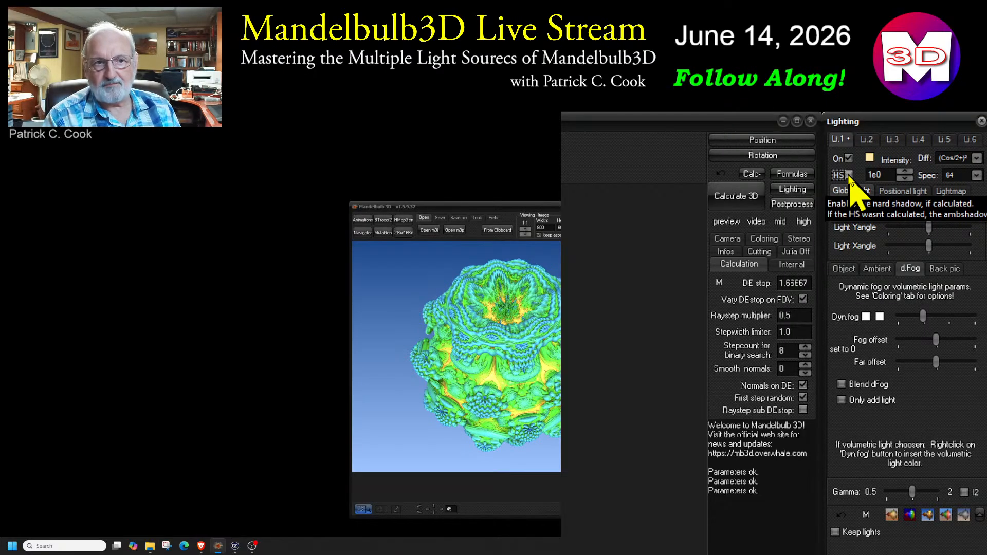
# Examine the colour choices available for light 1 and dismiss the colour dialog without picking a new colour
pyautogui.click(869, 159)
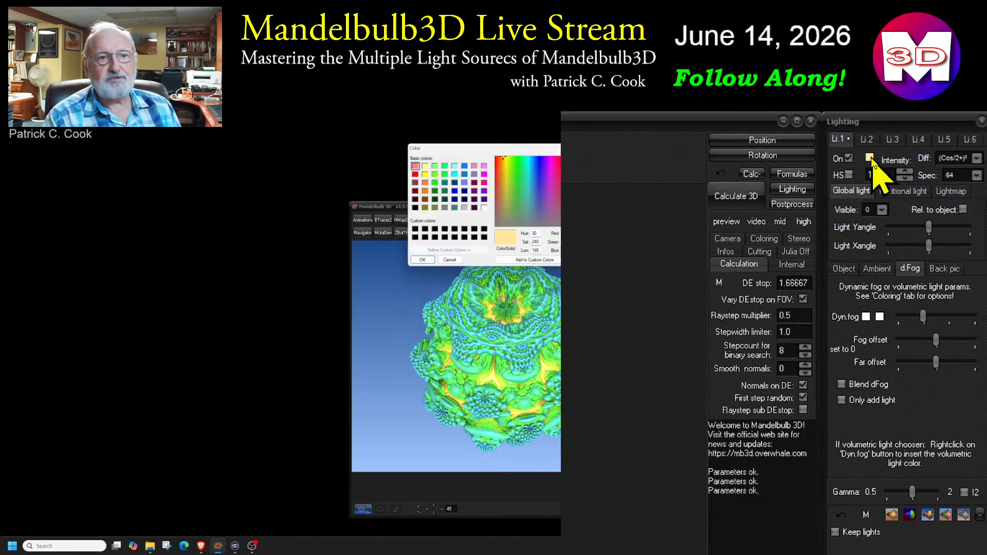
pyautogui.moveTo(543, 150); pyautogui.dragTo(884, 214)
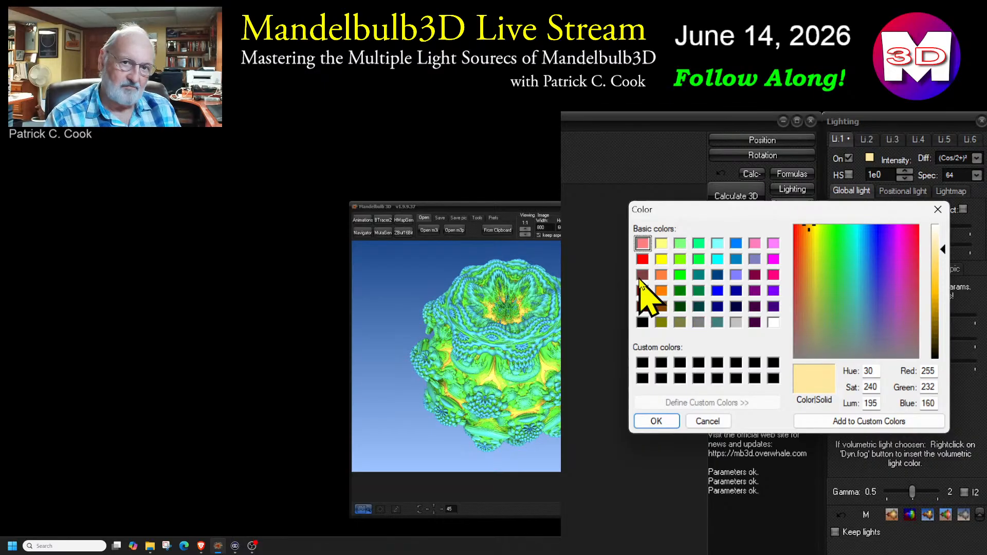
pyautogui.click(938, 209)
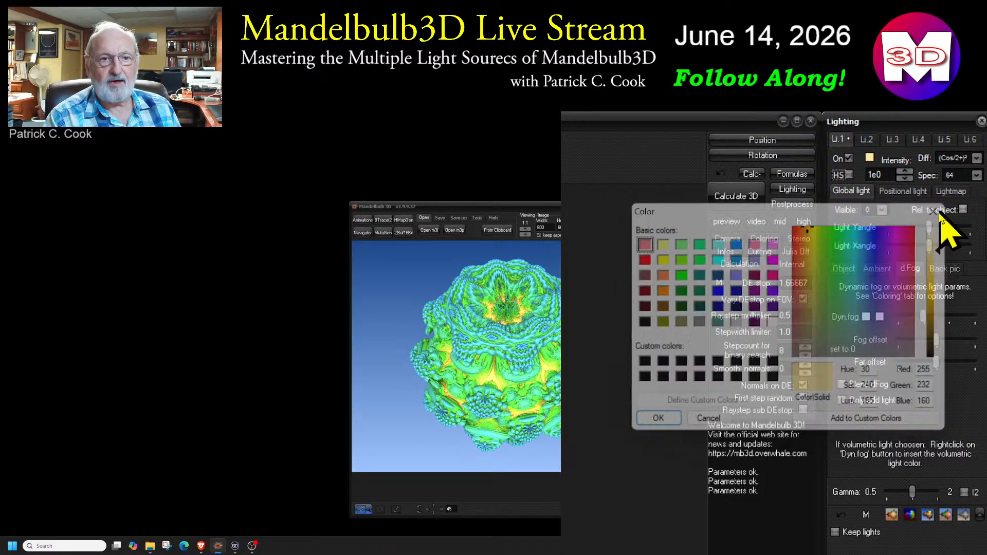
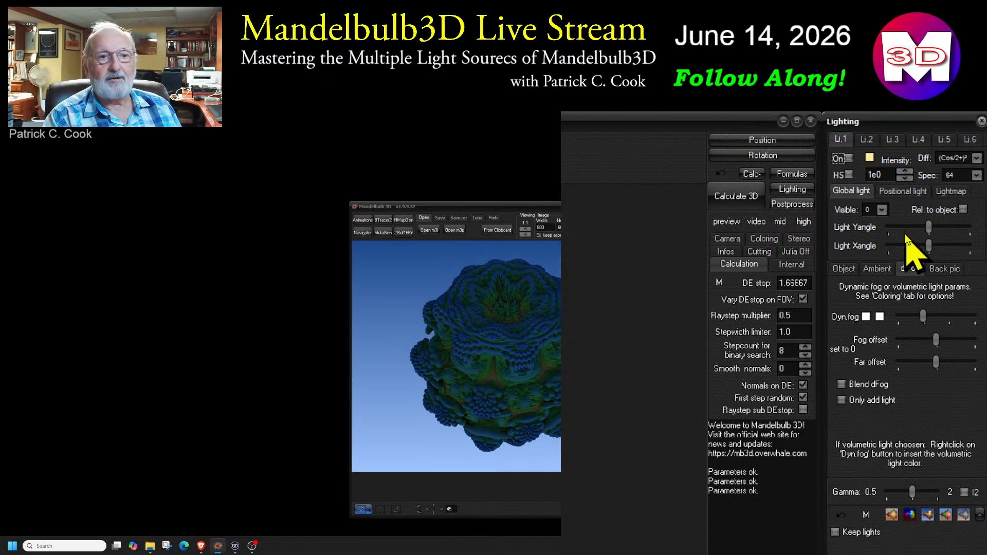
# Reduce the ambient light amount to its minimum and switch light 1 off
pyautogui.click(875, 269)
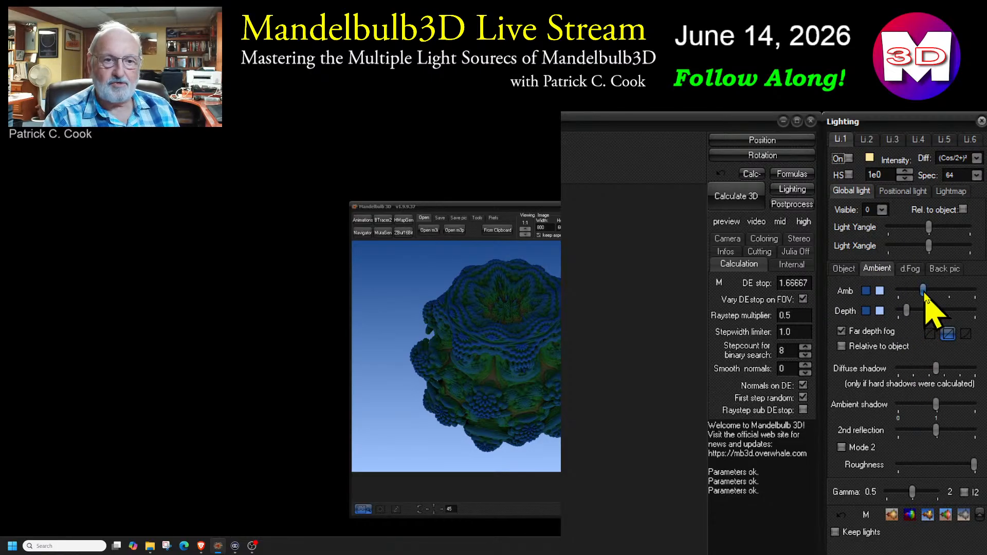
pyautogui.moveTo(922, 293); pyautogui.dragTo(897, 291)
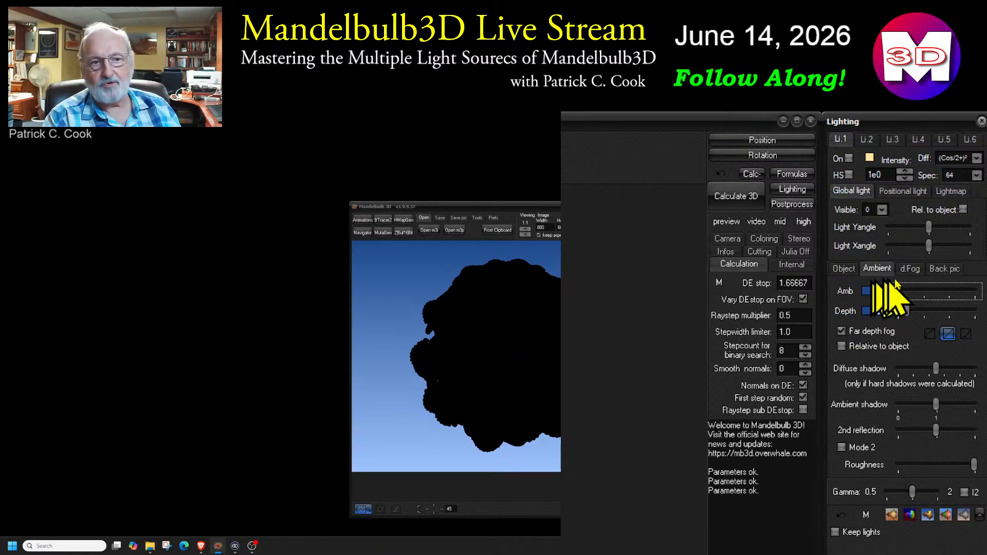
# Lower the dynamic fog's far offset to its minimum, slightly reduce its fog offset and slightly raise the fog amount
pyautogui.click(909, 269)
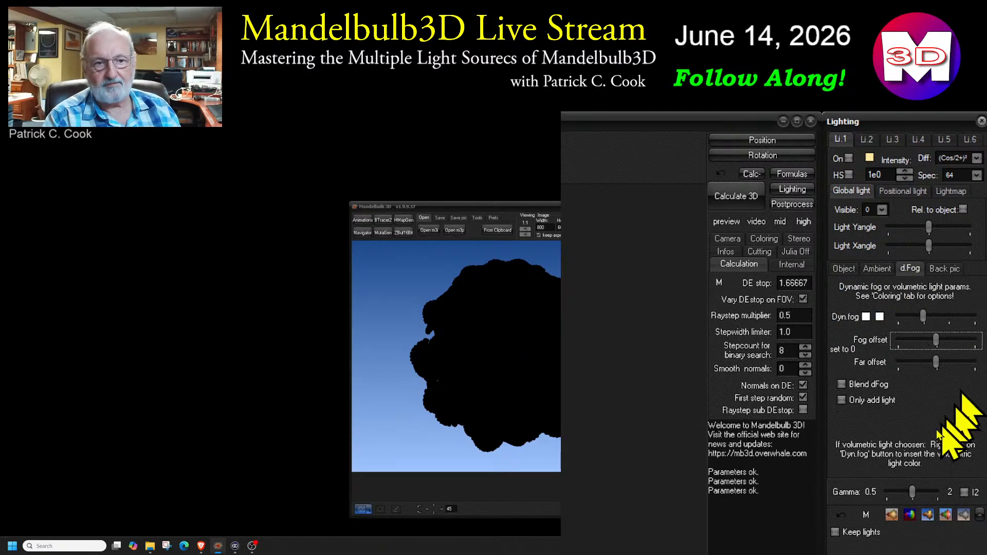
pyautogui.click(929, 361)
pyautogui.moveTo(929, 364); pyautogui.dragTo(894, 365)
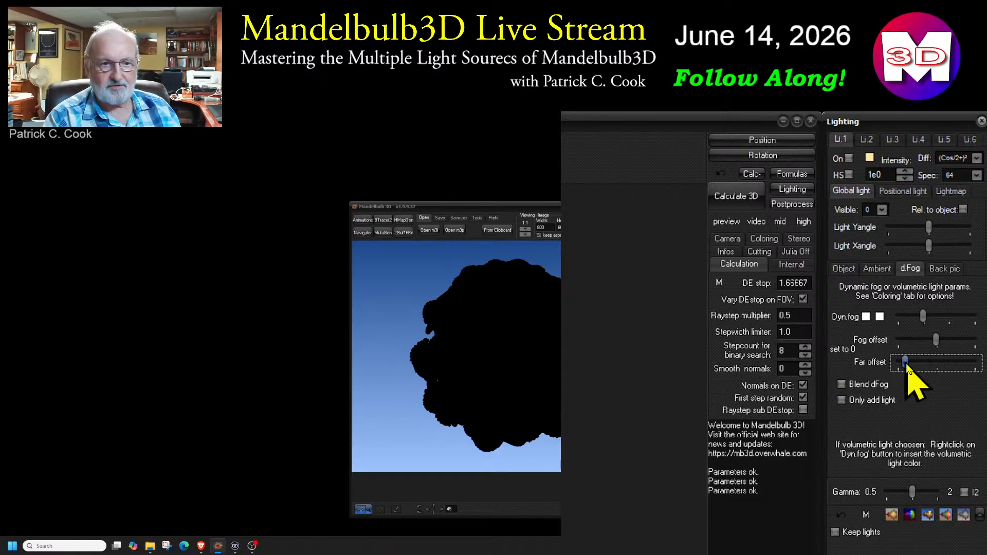
pyautogui.click(933, 341)
pyautogui.moveTo(932, 339); pyautogui.dragTo(929, 322)
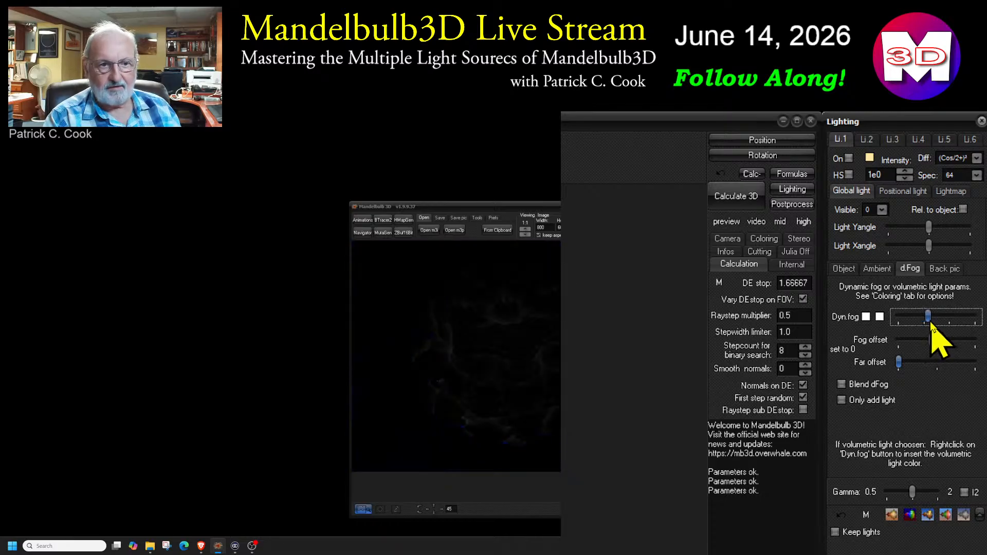
pyautogui.click(932, 340)
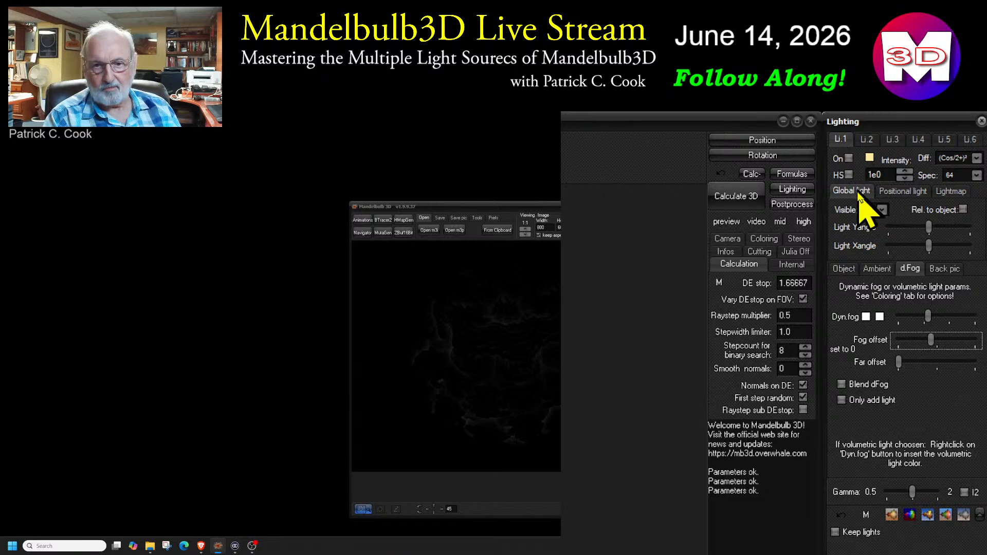
# Toggle light 1 to compare the fractal with and without it, checking the ambient settings and leaving the light on
pyautogui.click(849, 158)
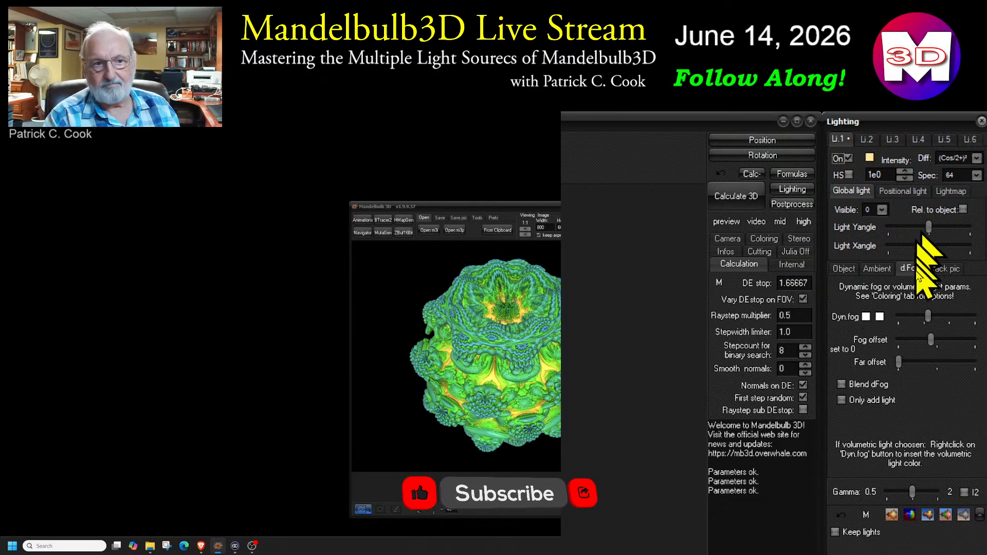
pyautogui.click(876, 268)
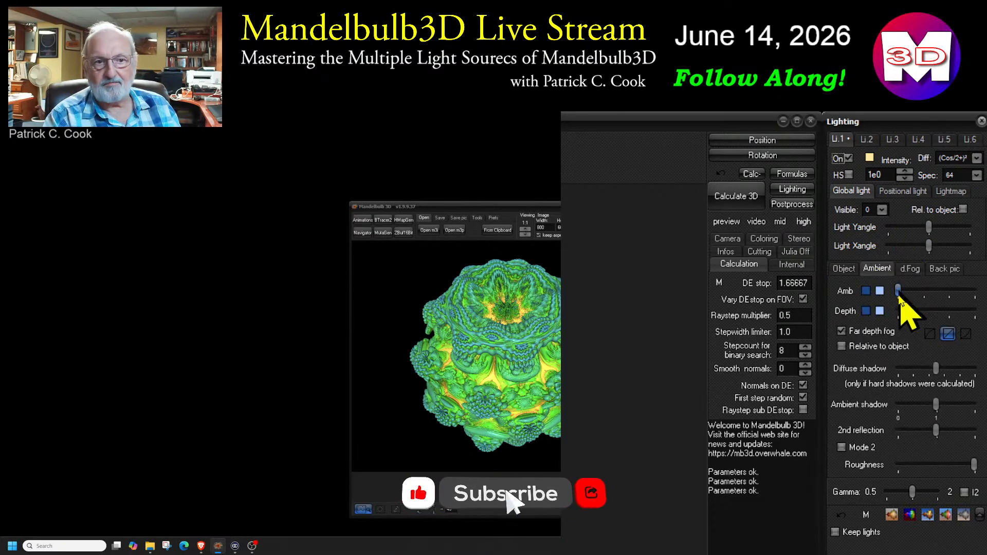
pyautogui.click(847, 158)
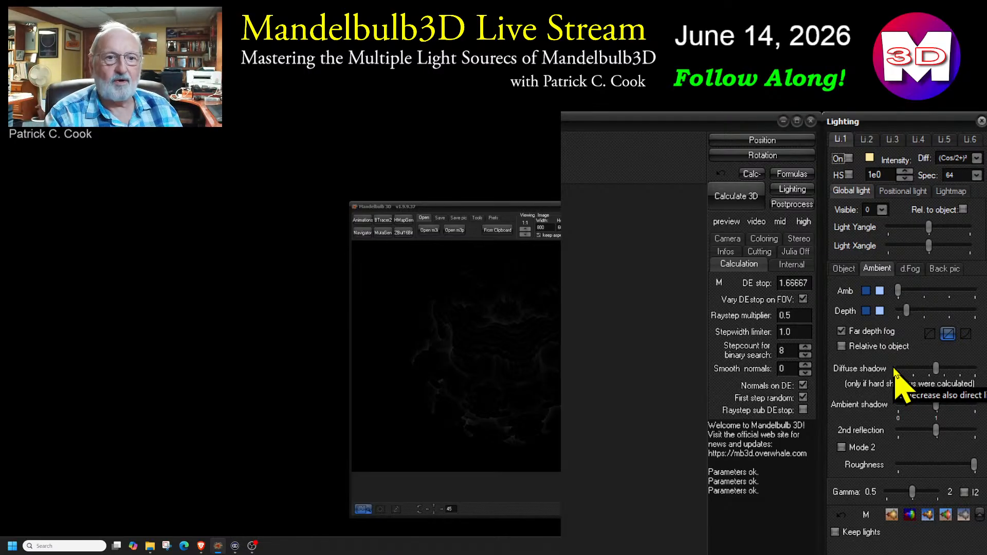
pyautogui.click(848, 159)
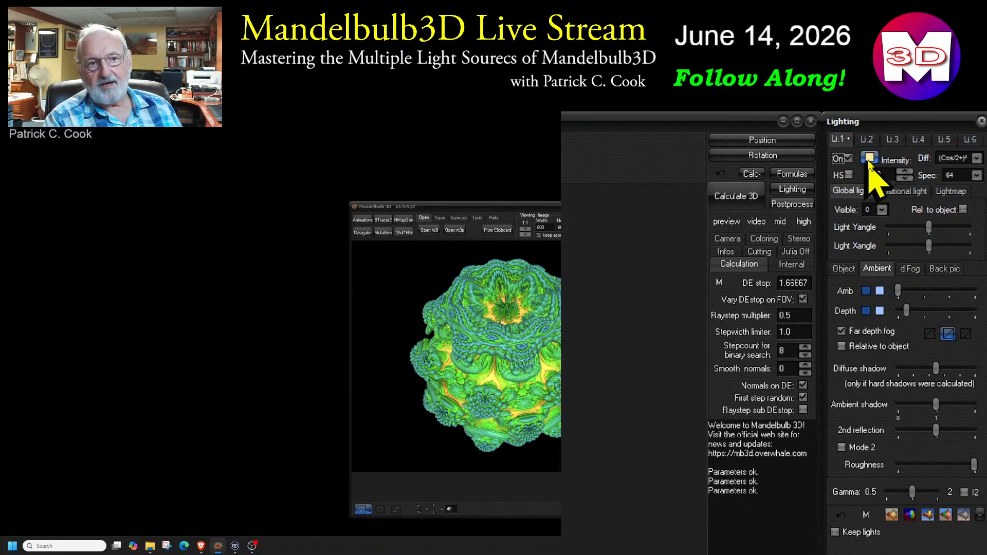
# Set light 1's colour to pure red from the basic colours
pyautogui.click(869, 157)
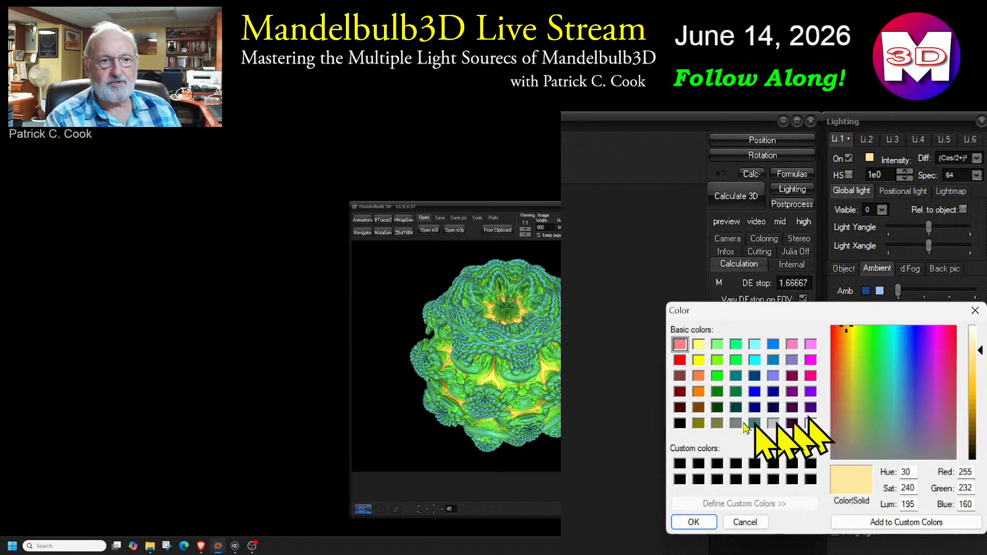
pyautogui.click(680, 360)
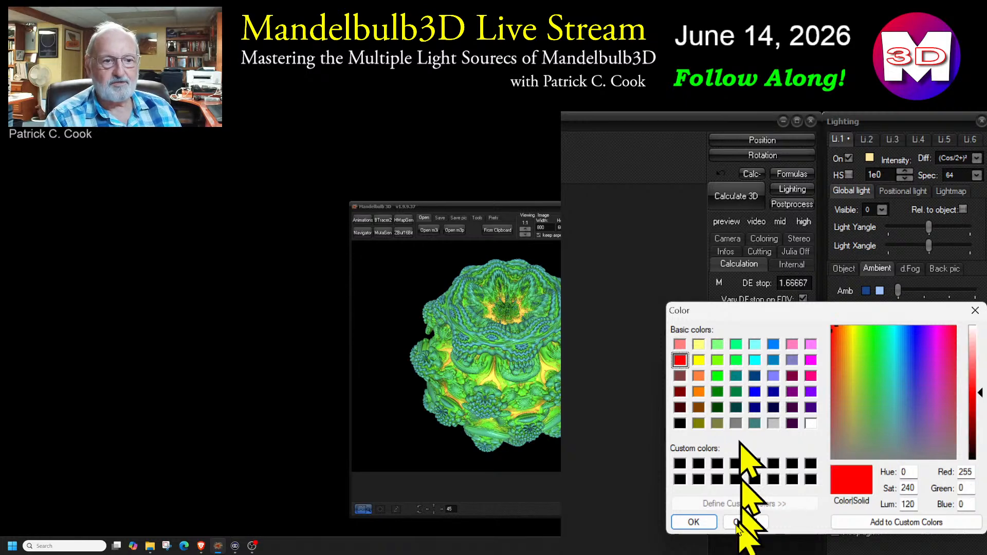
pyautogui.click(694, 522)
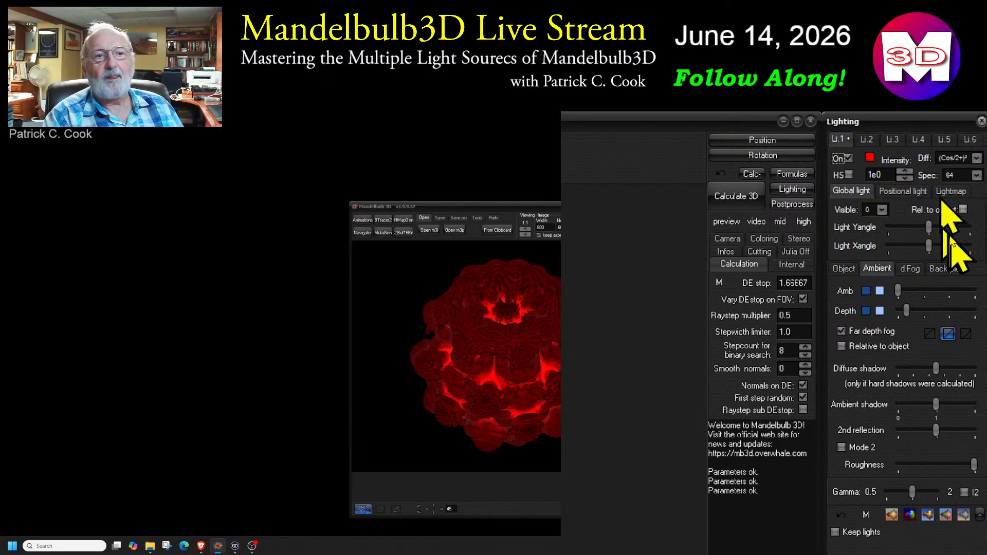
# Vary light 1's intensity from 4e0 down to 1.8e-1 to compare brightness, finishing at 9.8e-1
pyautogui.click(903, 171)
pyautogui.click(904, 171)
pyautogui.click(904, 172)
pyautogui.click(904, 172)
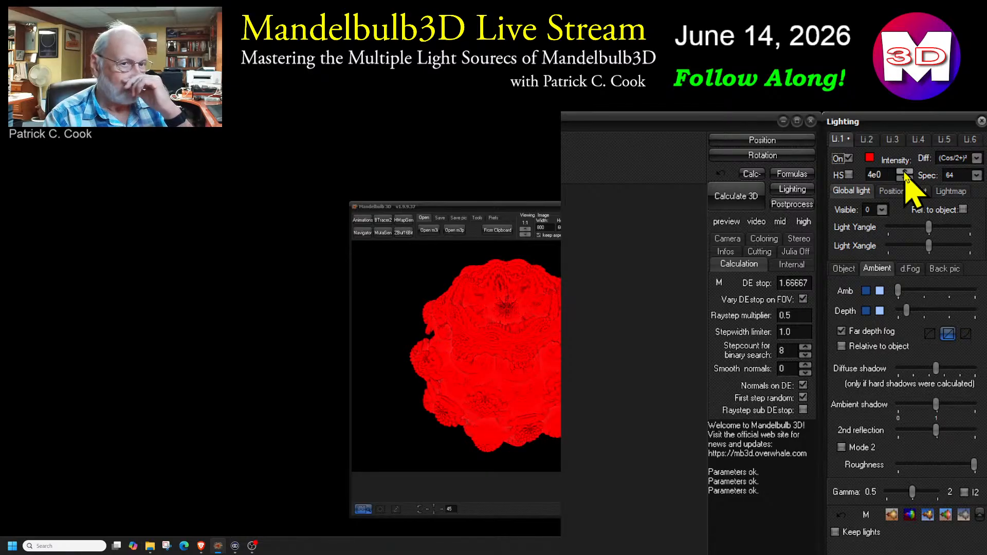
pyautogui.click(904, 179)
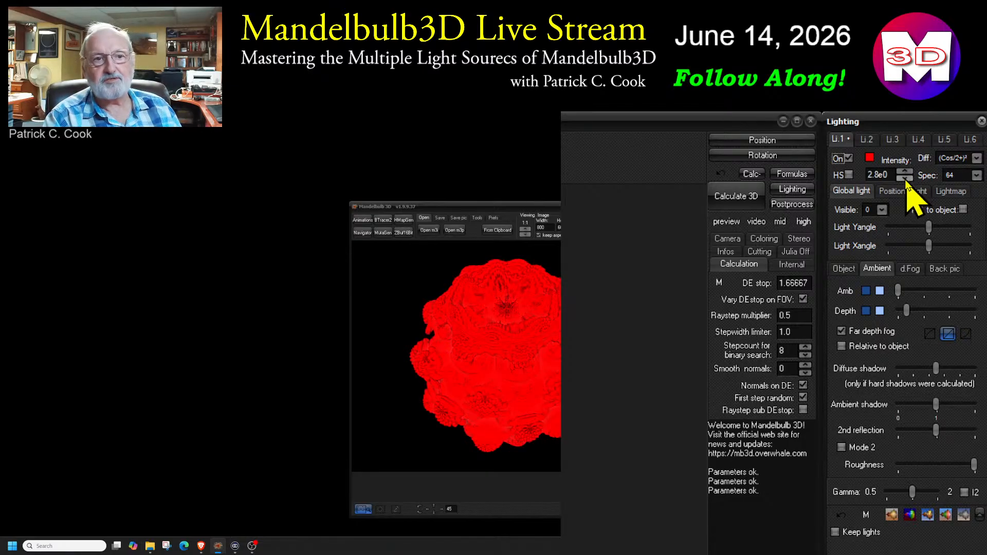
pyautogui.click(904, 178)
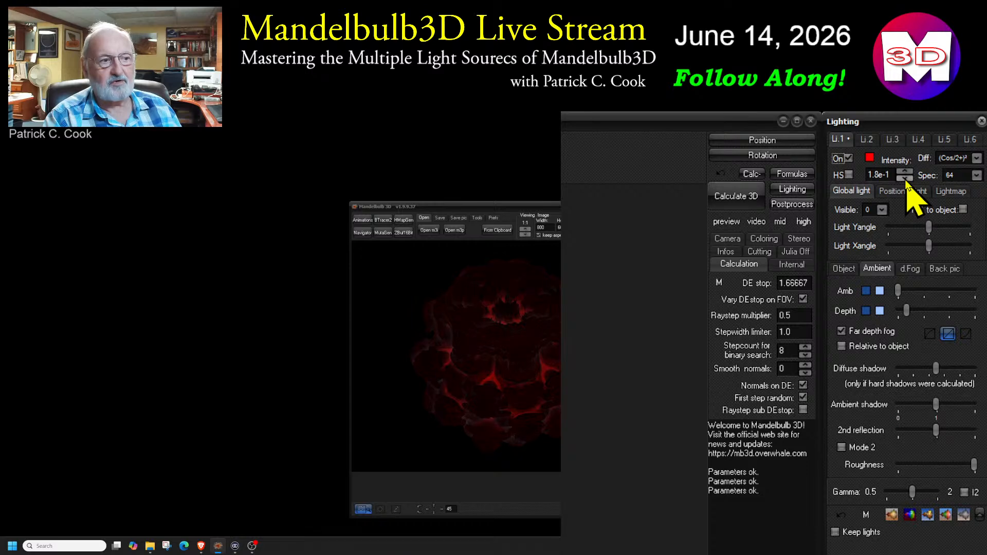
pyautogui.click(905, 172)
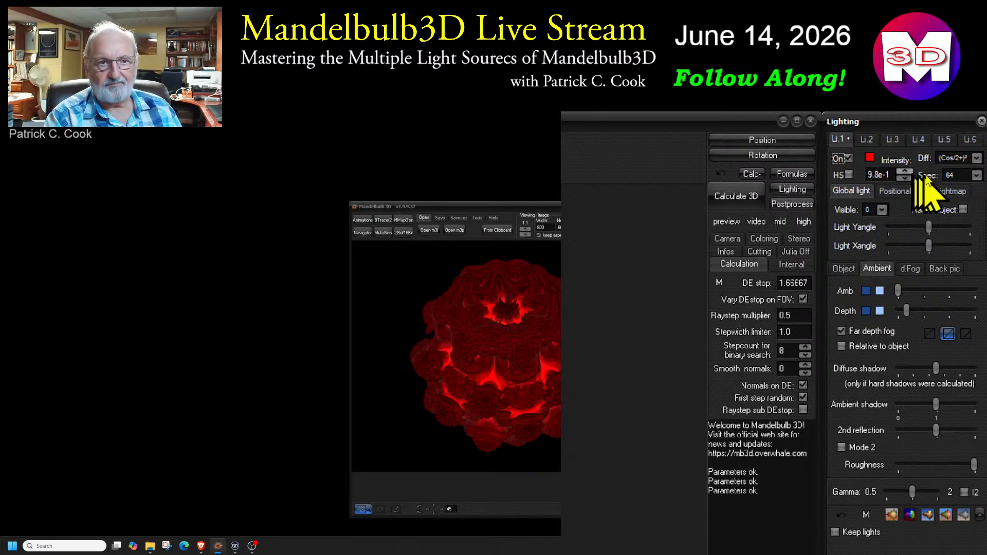
# Set light 1's diffuse function to Cos and its colour to the light yellow basic colour
pyautogui.click(977, 158)
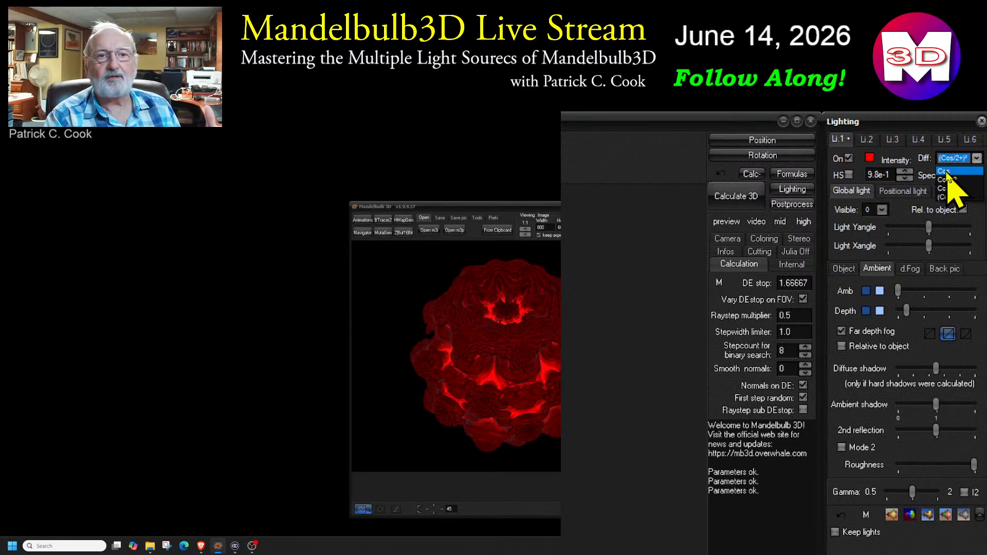
pyautogui.click(948, 172)
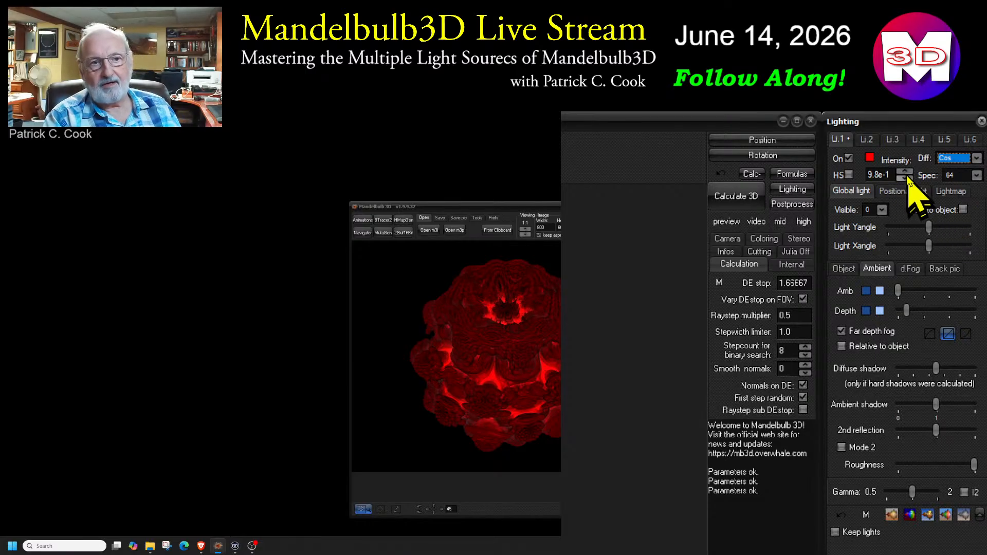
pyautogui.click(869, 158)
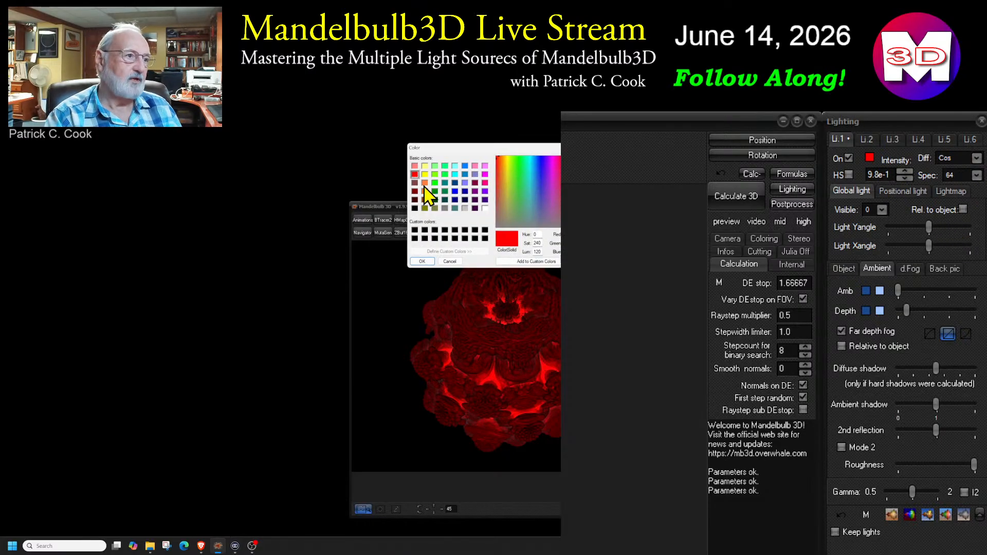
pyautogui.moveTo(437, 147); pyautogui.dragTo(637, 246)
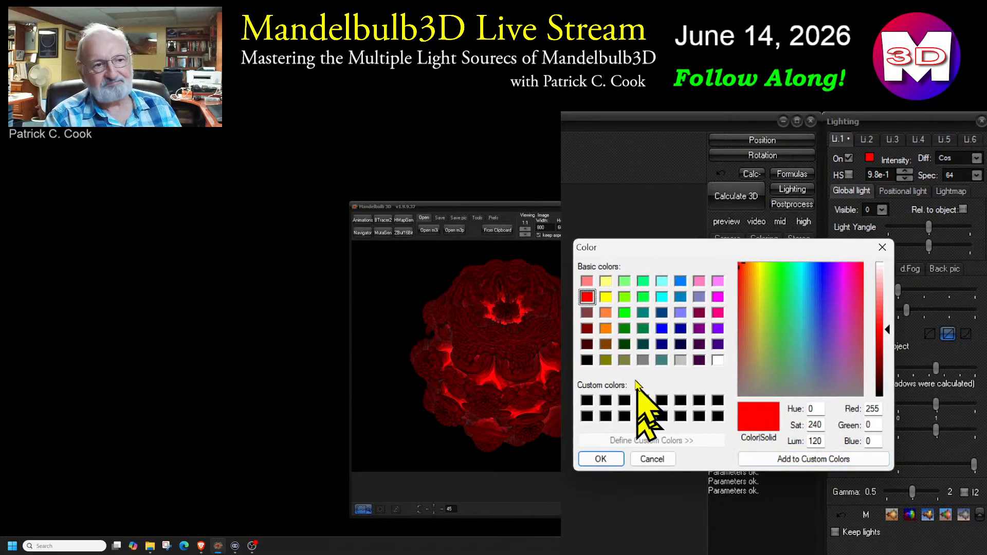
pyautogui.click(605, 280)
pyautogui.click(609, 458)
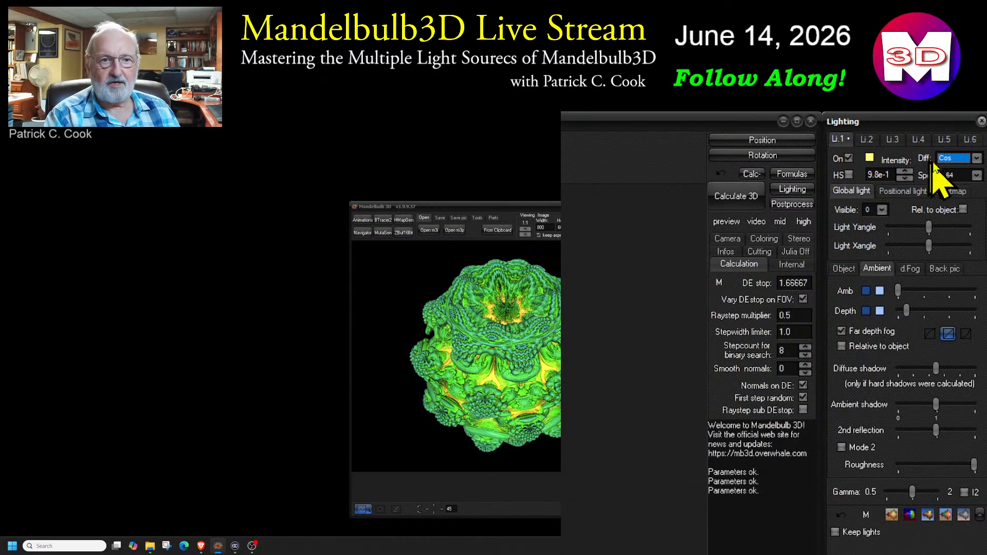
# Compare the diffuse functions Cos^2, Cos/2+ and (Cos/2+)² on light 1, finishing on Cos
pyautogui.click(976, 159)
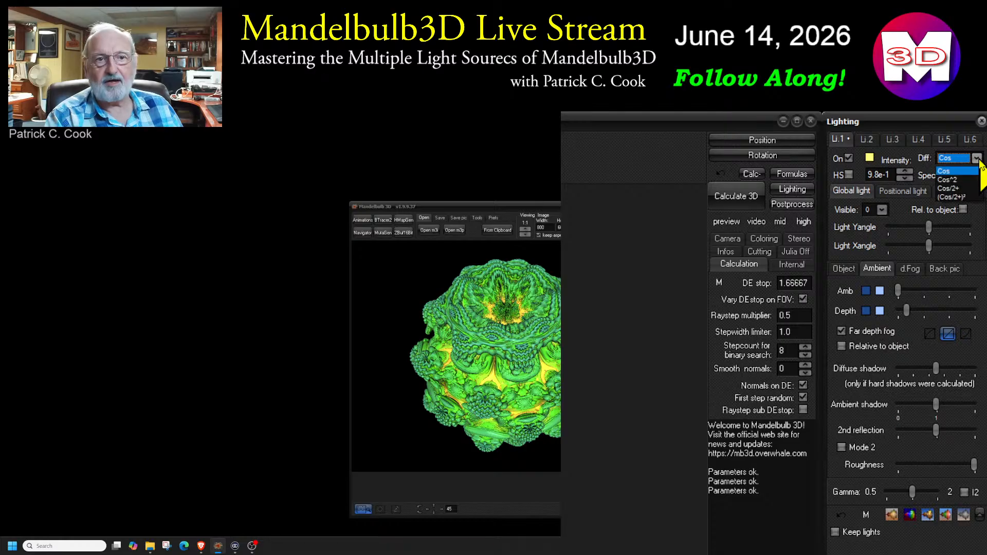
pyautogui.click(955, 180)
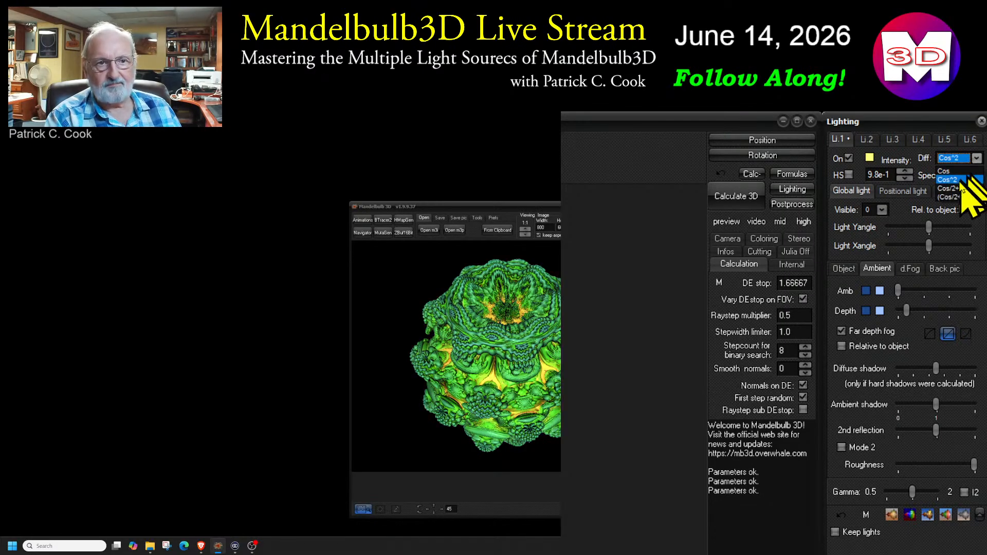
pyautogui.click(956, 188)
pyautogui.click(977, 159)
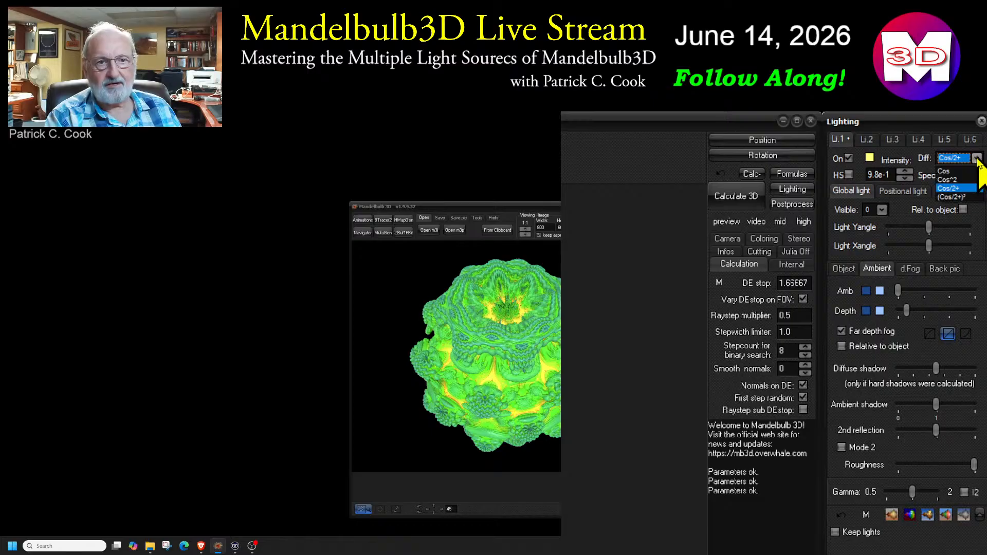
pyautogui.click(955, 197)
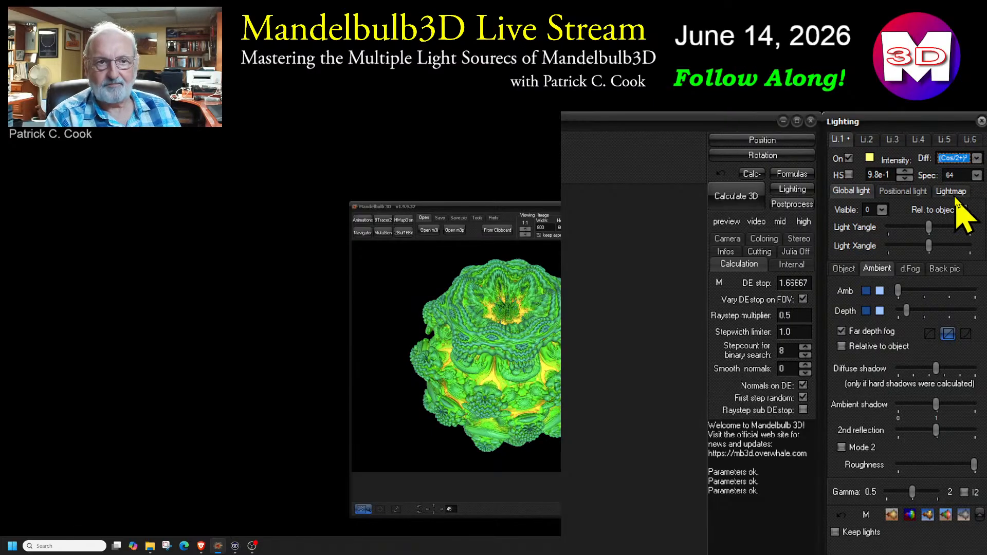
pyautogui.click(976, 158)
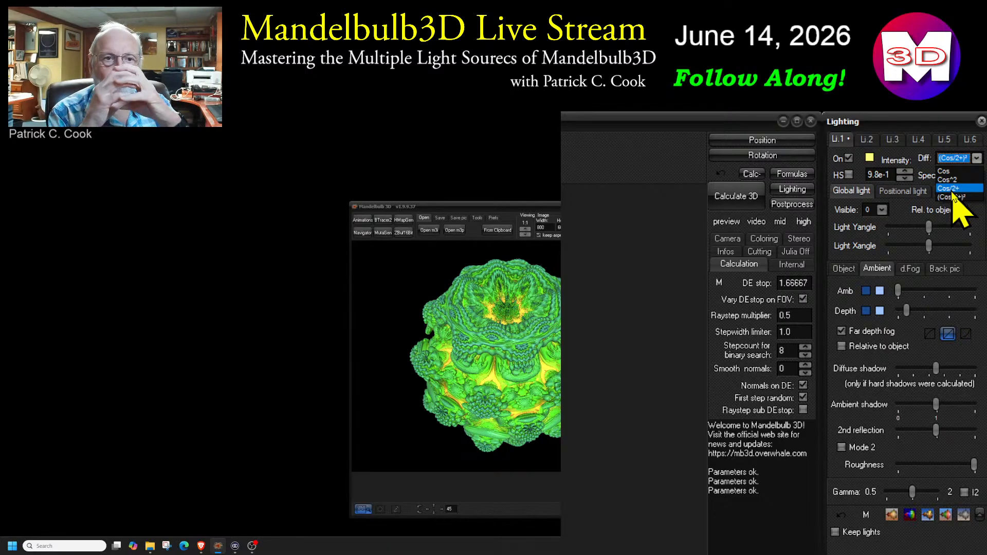
pyautogui.click(958, 172)
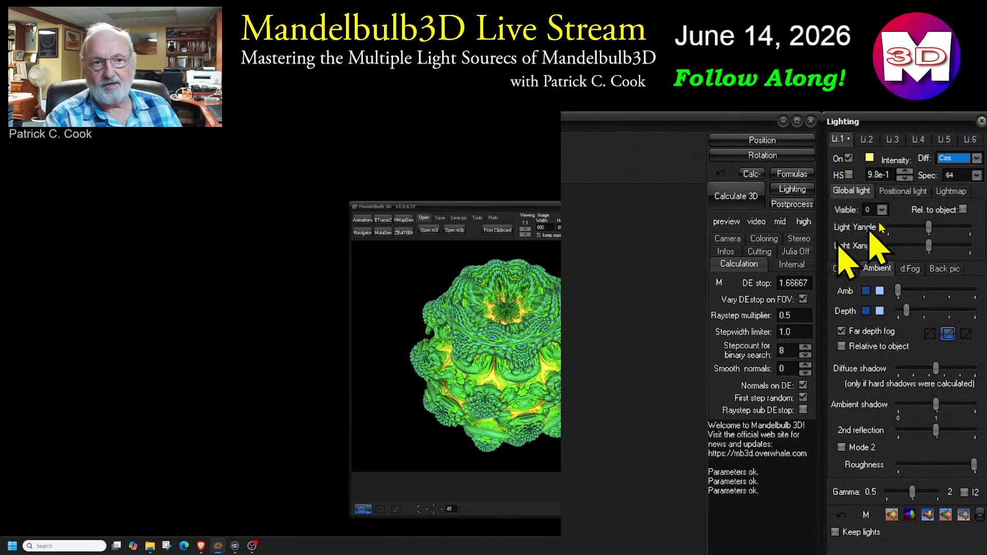
pyautogui.click(975, 158)
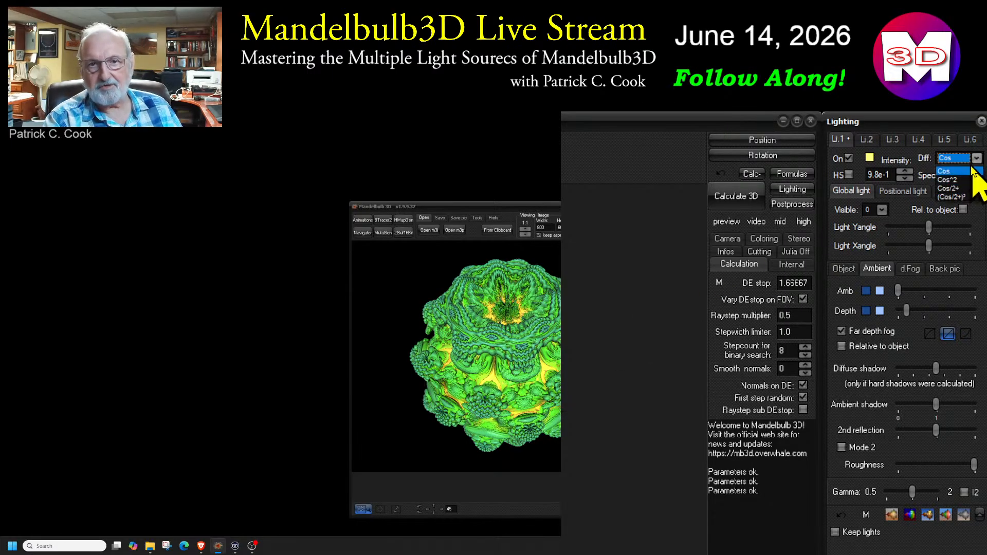
pyautogui.click(977, 159)
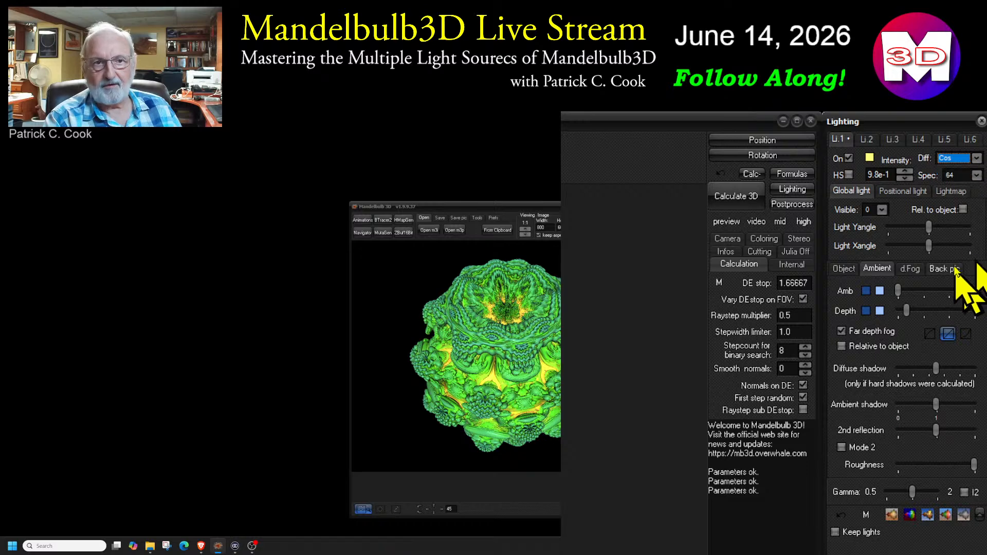
# Set light 1's specular value to 16
pyautogui.click(976, 176)
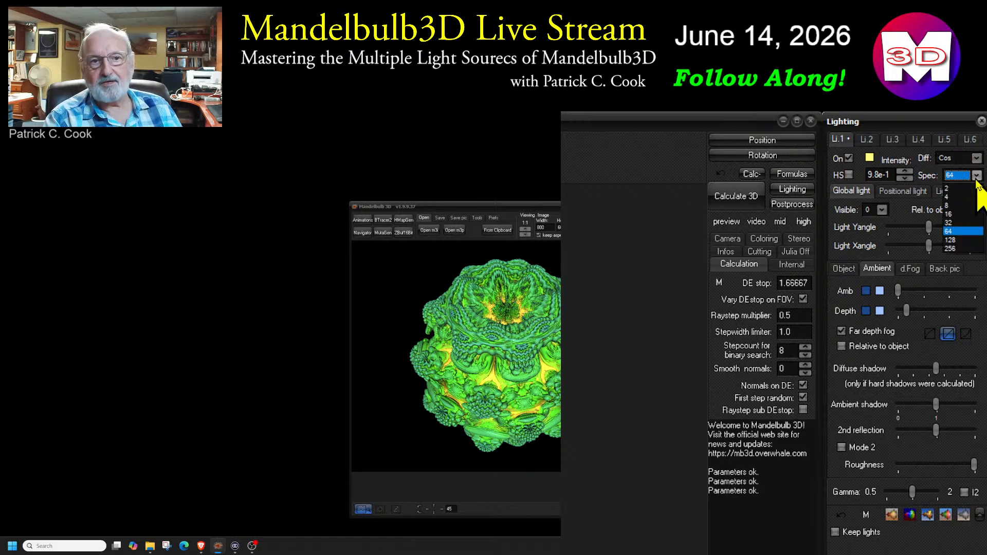
pyautogui.click(957, 214)
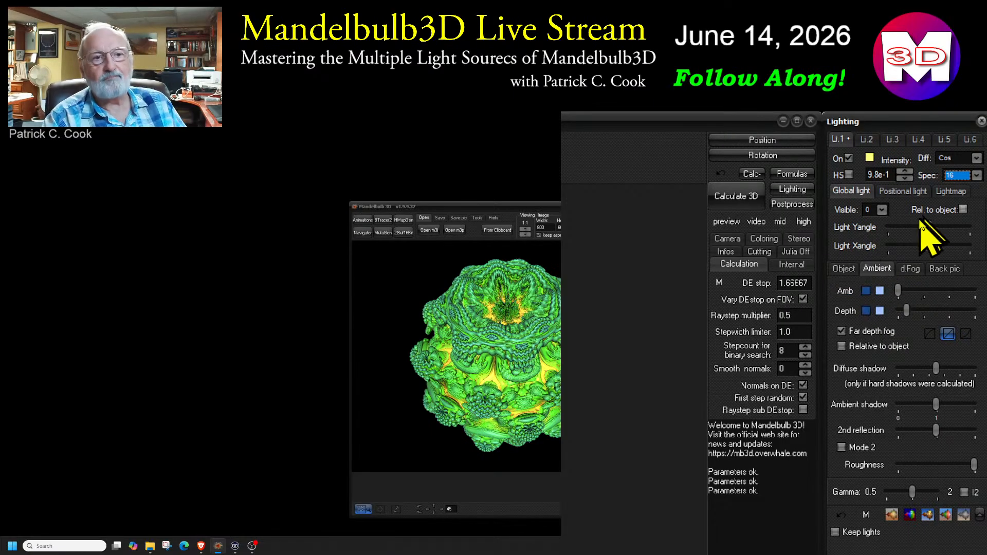
# Adjust light 1's intensity to 6.9e-1 and switch the light off
pyautogui.click(904, 178)
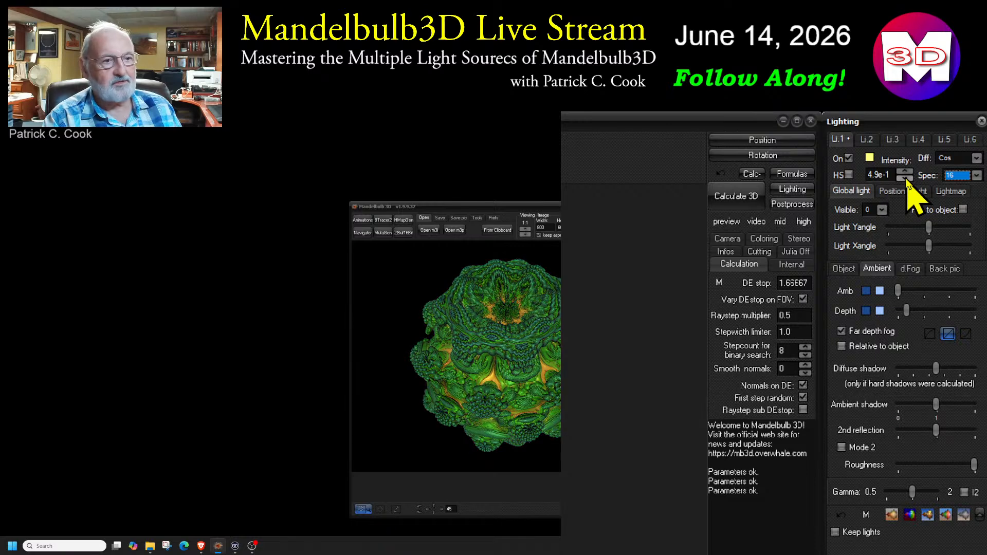
pyautogui.click(905, 171)
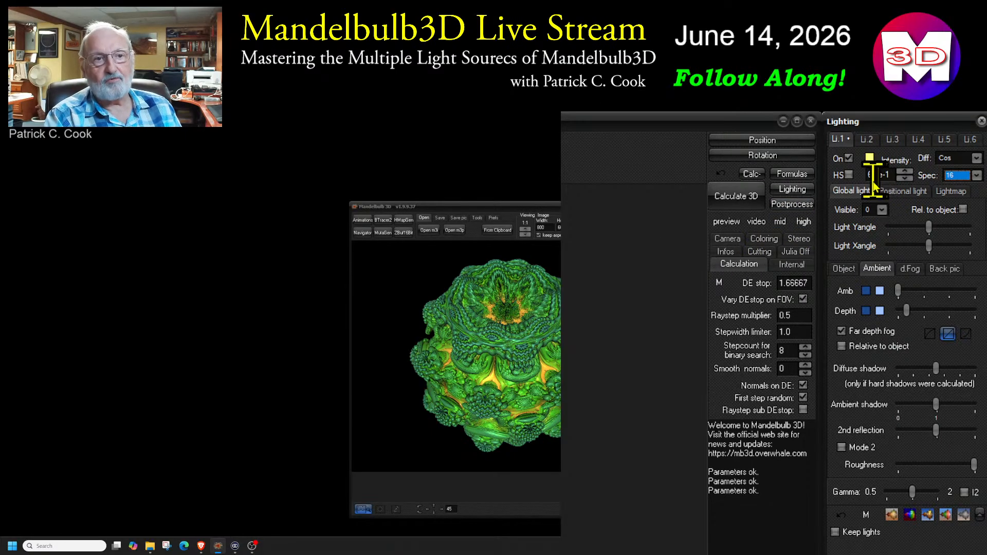
pyautogui.click(849, 158)
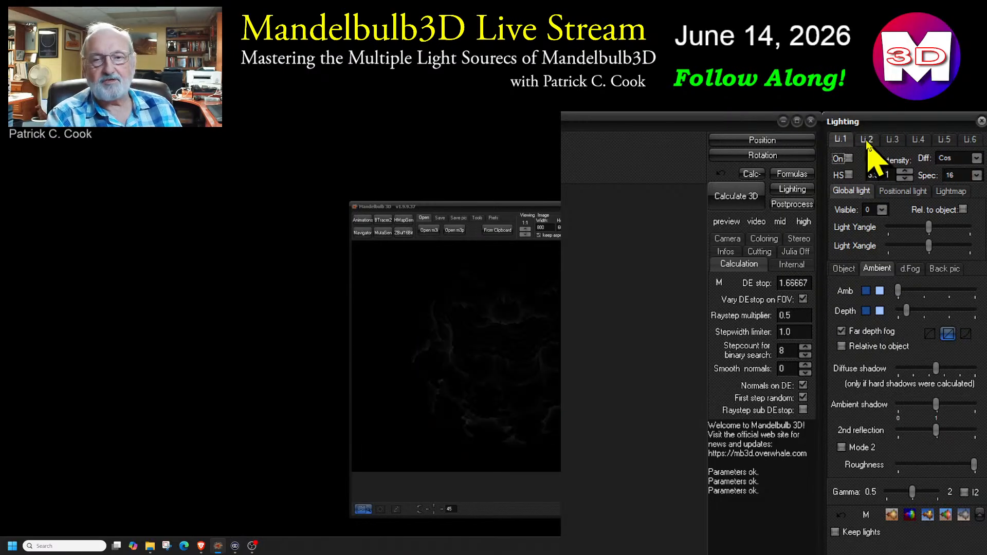
# Compare the global, positional and lightmap types on light 2, finishing on positional light
pyautogui.click(866, 140)
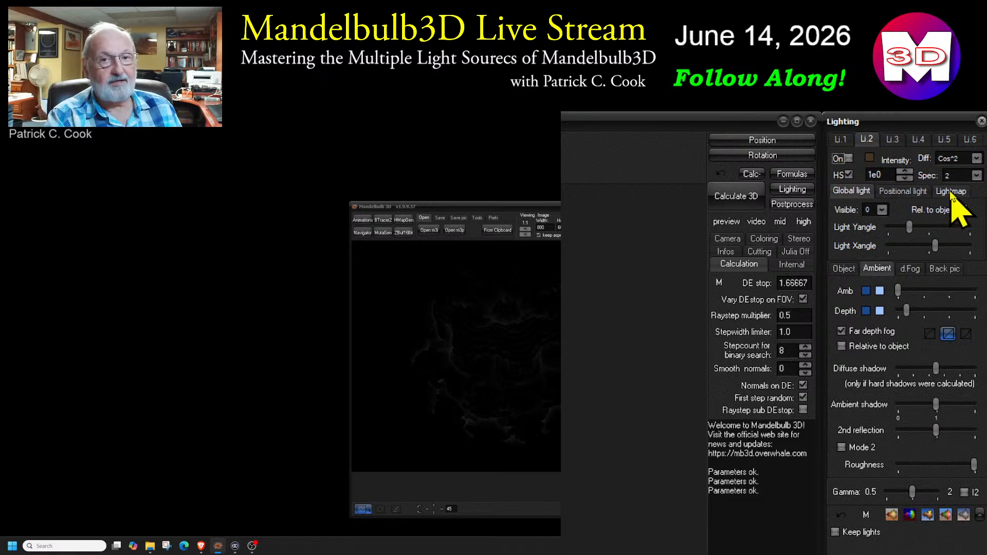
pyautogui.click(900, 193)
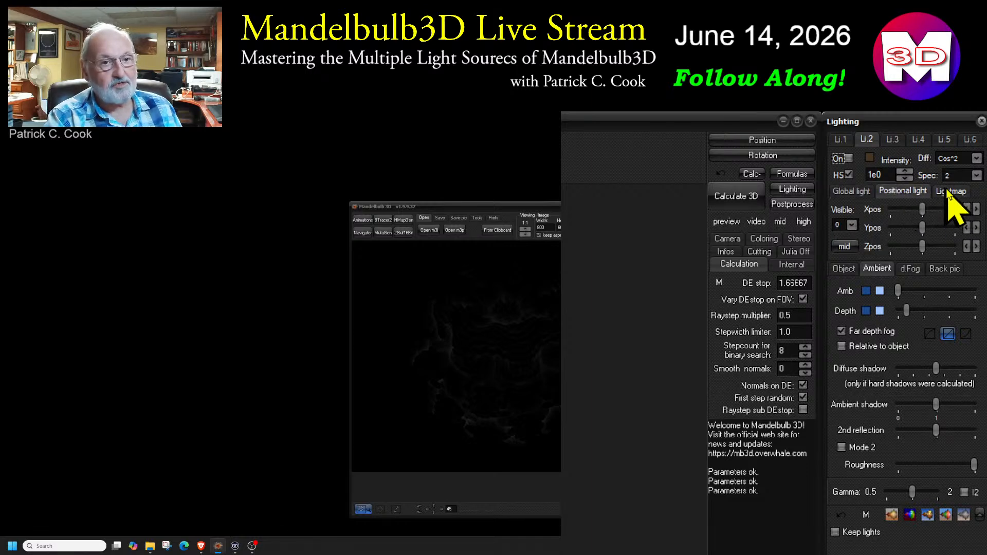
pyautogui.click(949, 192)
pyautogui.click(899, 193)
pyautogui.click(853, 193)
pyautogui.click(895, 193)
pyautogui.click(949, 192)
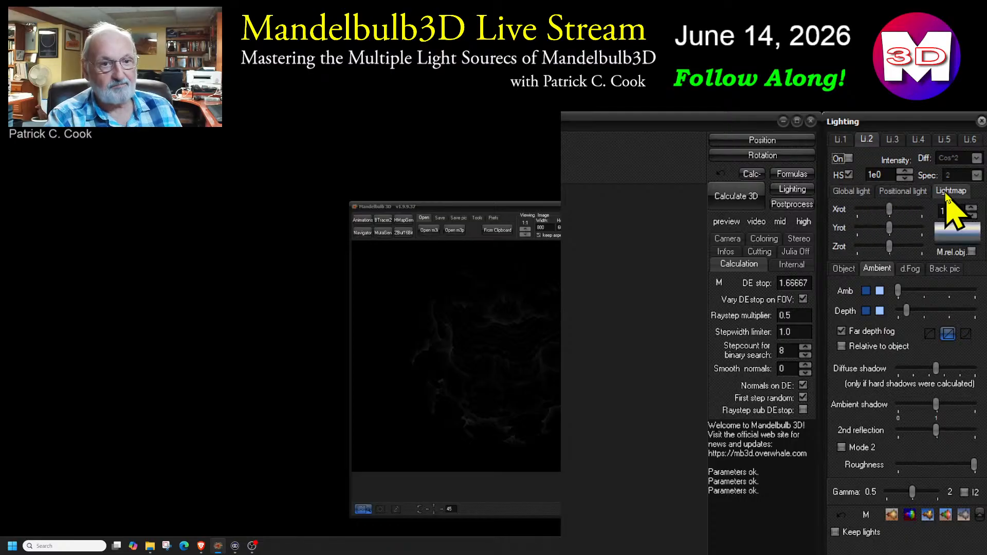
pyautogui.click(900, 193)
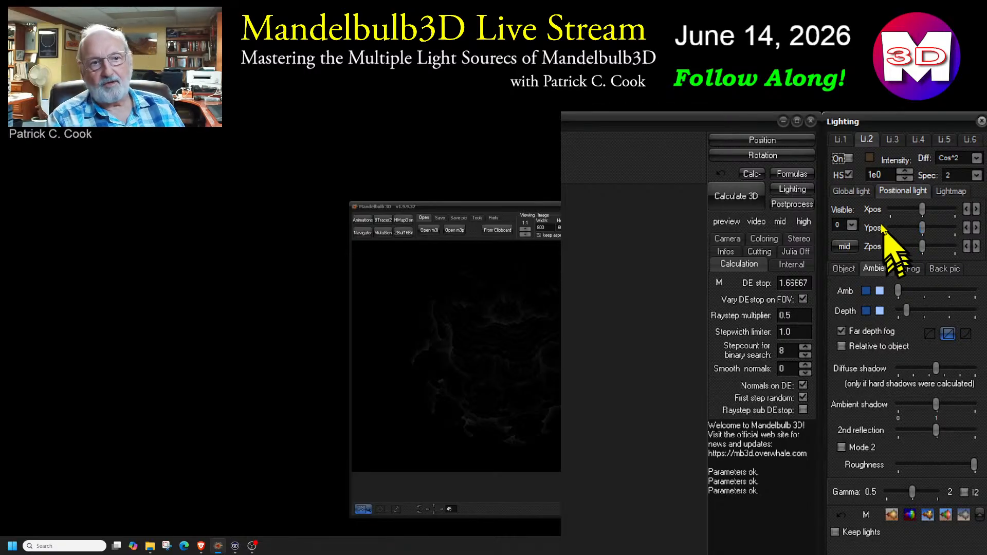
# Switch light 2 on, turn off its HS option and set its visible value to 4
pyautogui.click(848, 158)
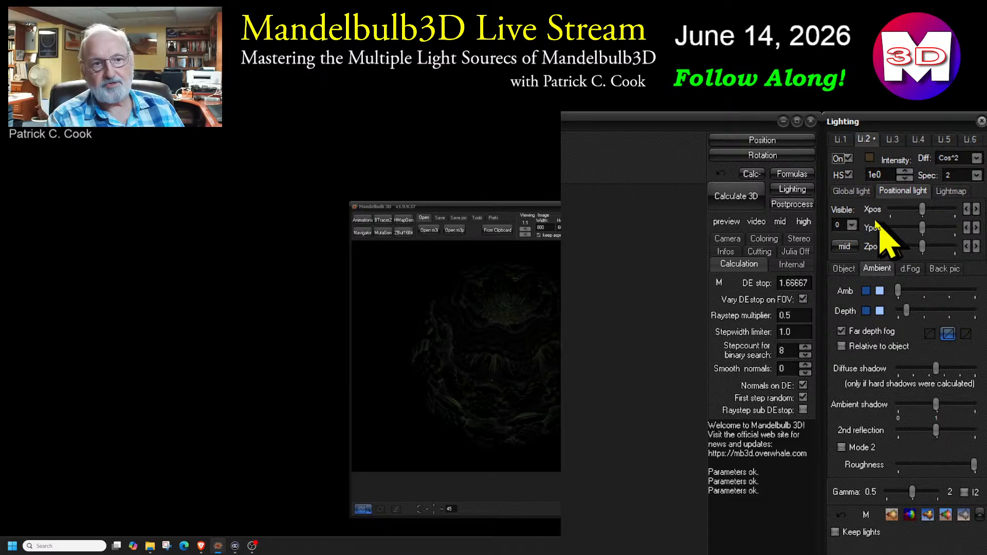
pyautogui.click(848, 174)
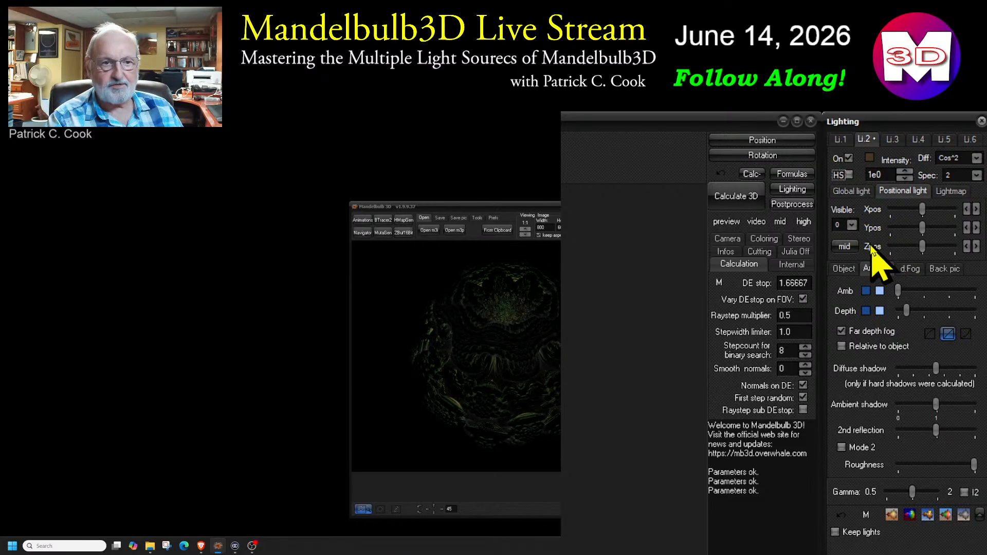
pyautogui.click(852, 226)
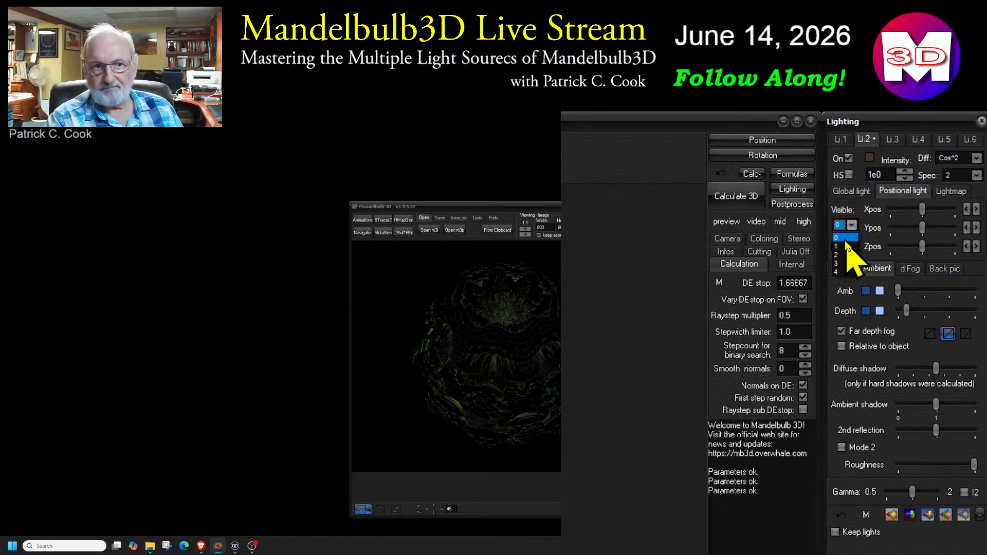
pyautogui.click(839, 273)
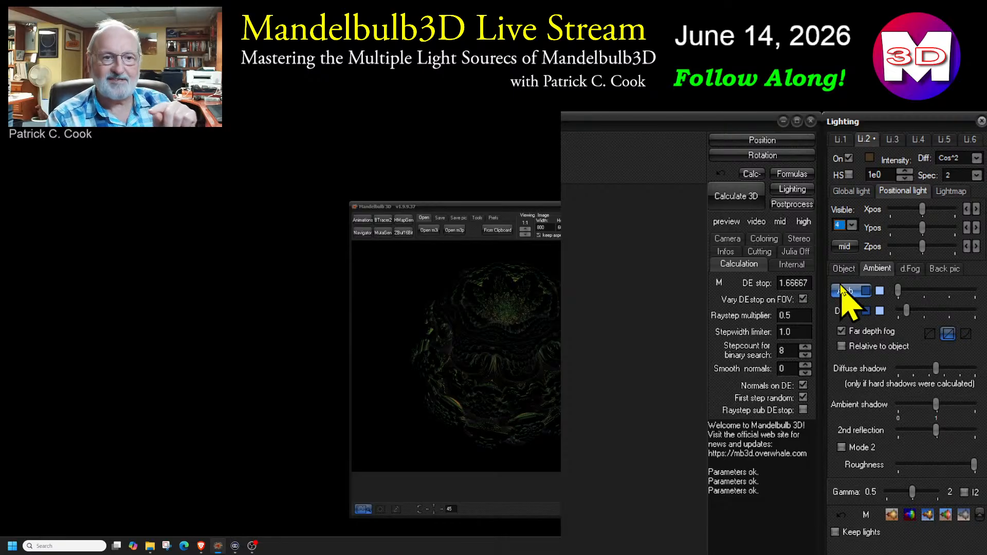
# Try several image midpoints for light 2, including the background, finishing on the crater near the fractal's top
pyautogui.click(844, 247)
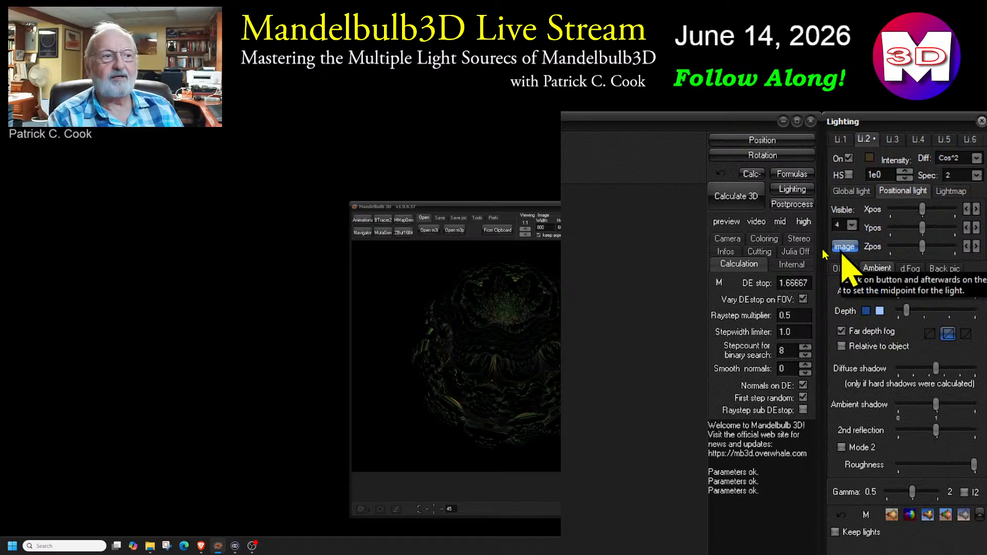
pyautogui.click(506, 302)
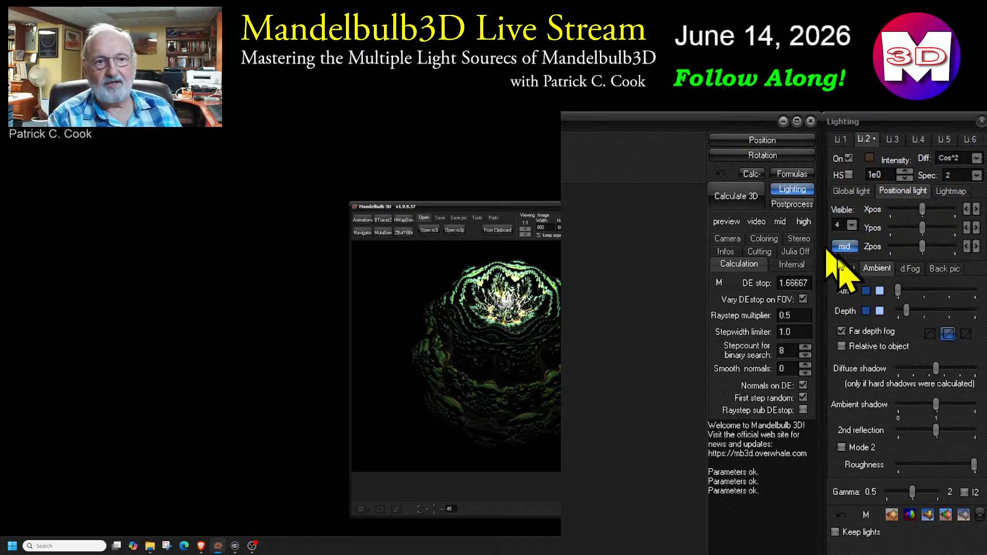
pyautogui.click(834, 247)
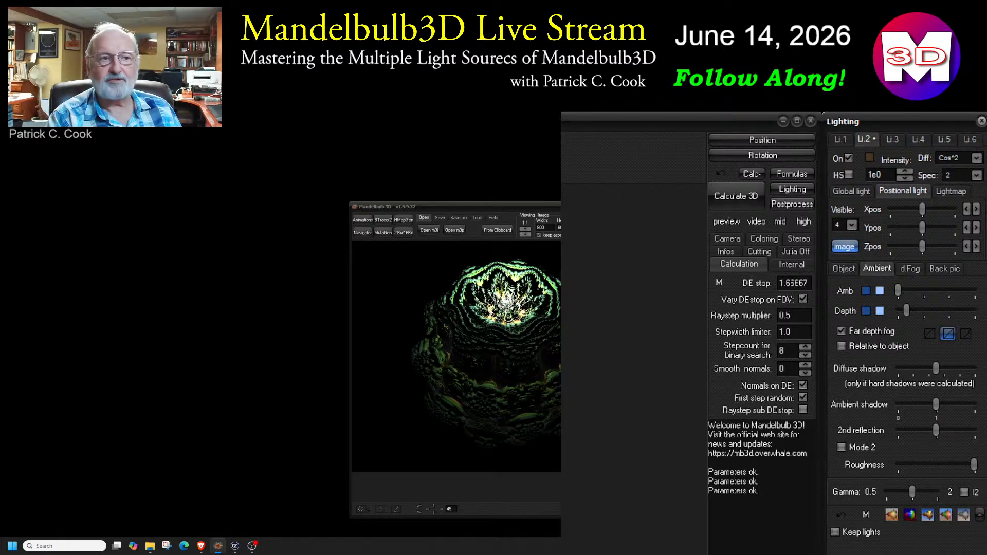
pyautogui.click(575, 355)
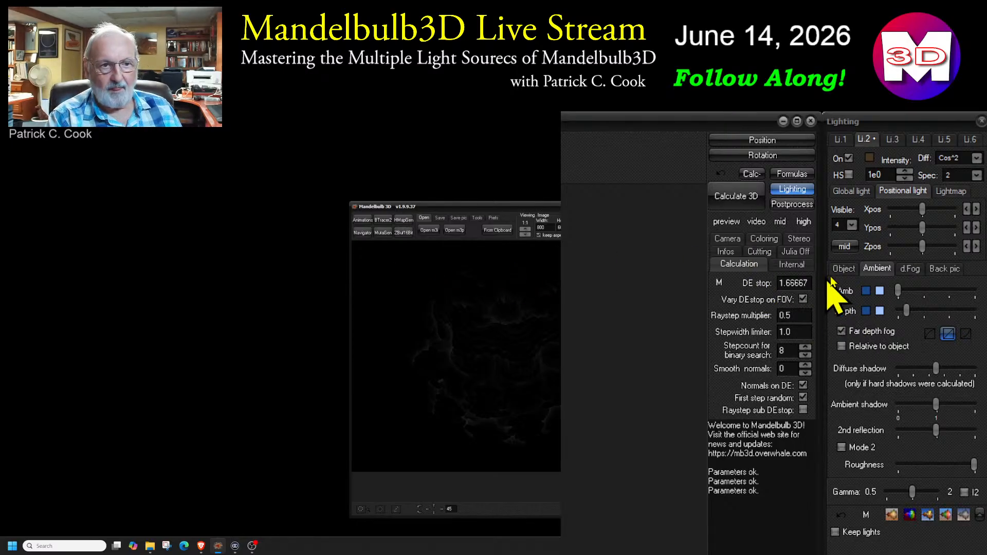
pyautogui.click(843, 247)
pyautogui.click(419, 278)
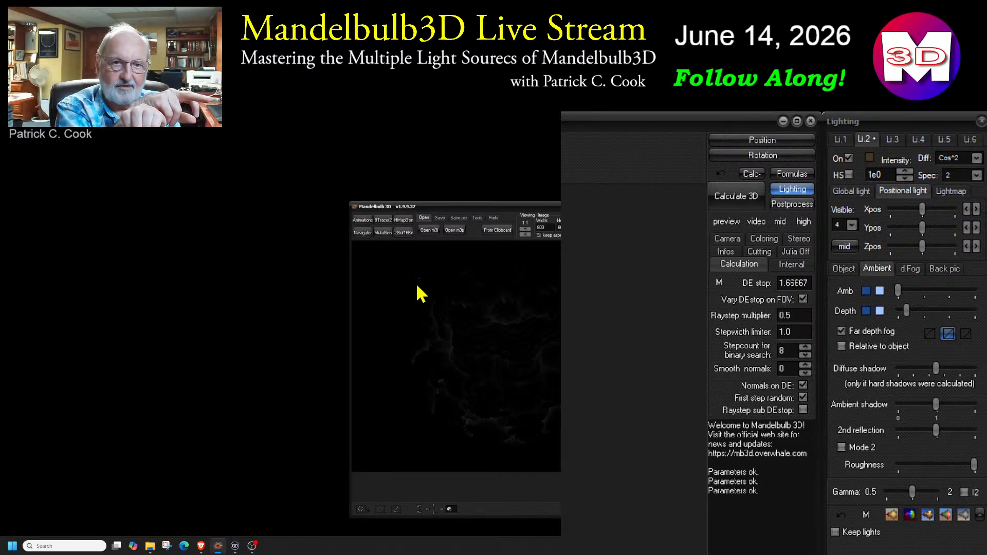
pyautogui.click(844, 246)
pyautogui.click(506, 307)
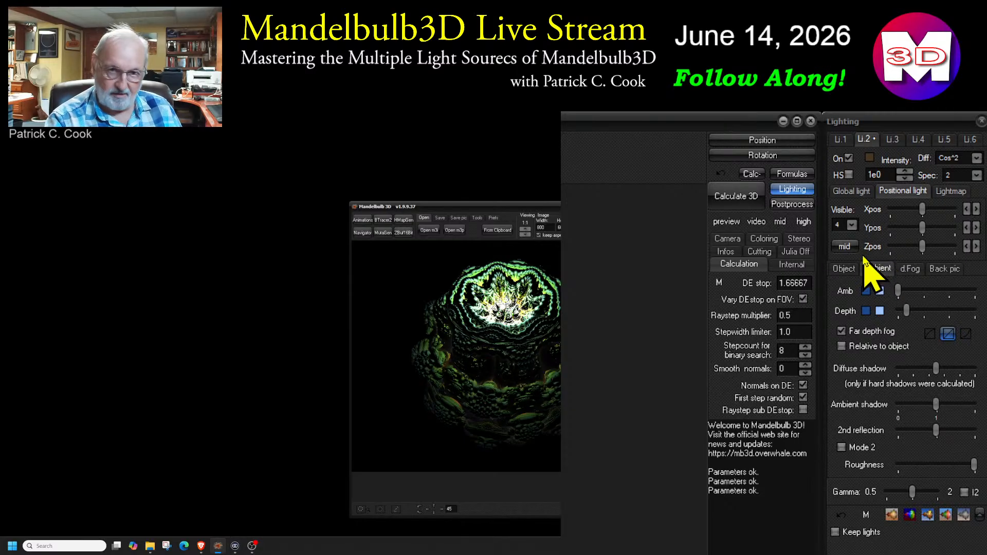
# Shift light 2's X position slightly and bring it forward along Z in front of the fractal
pyautogui.click(923, 209)
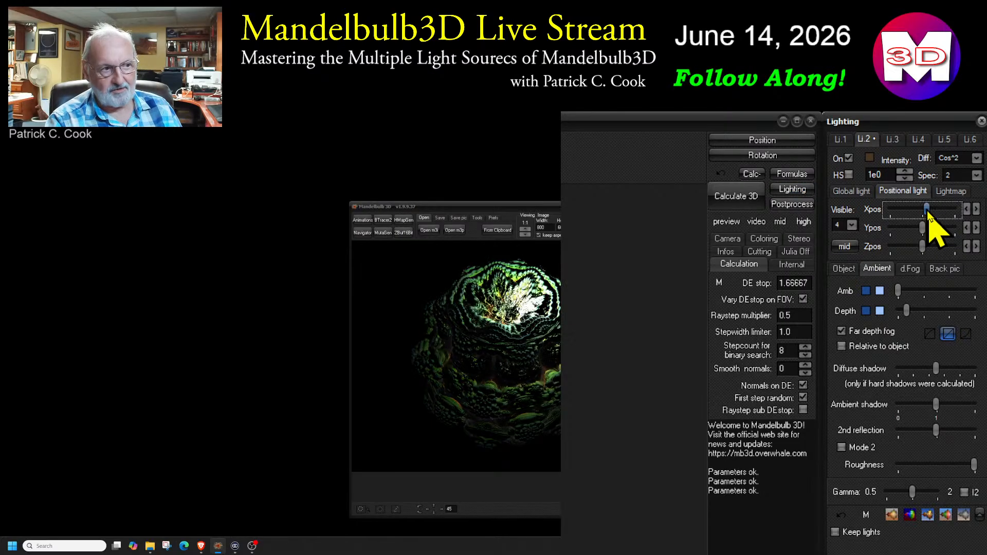
pyautogui.moveTo(923, 213); pyautogui.dragTo(917, 251)
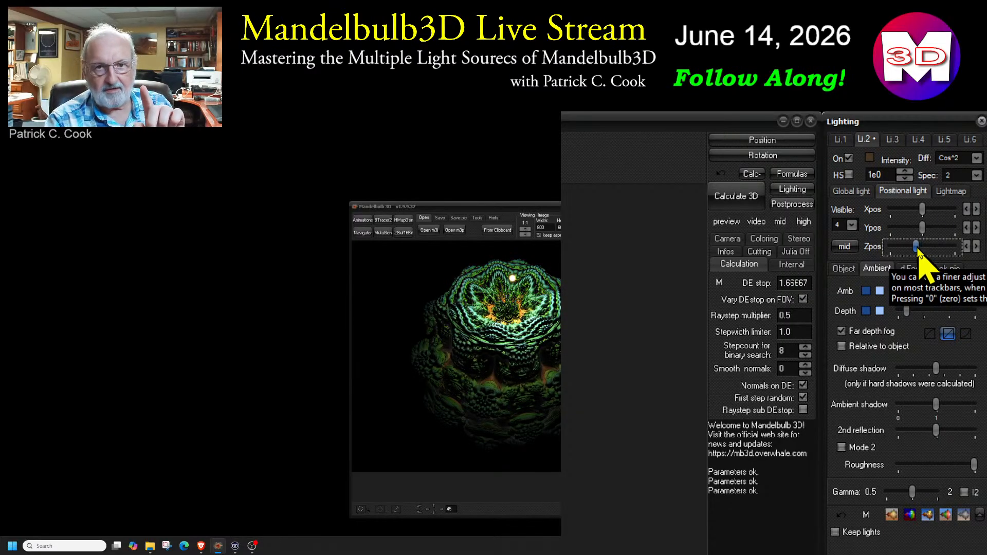
pyautogui.moveTo(918, 250); pyautogui.dragTo(910, 251)
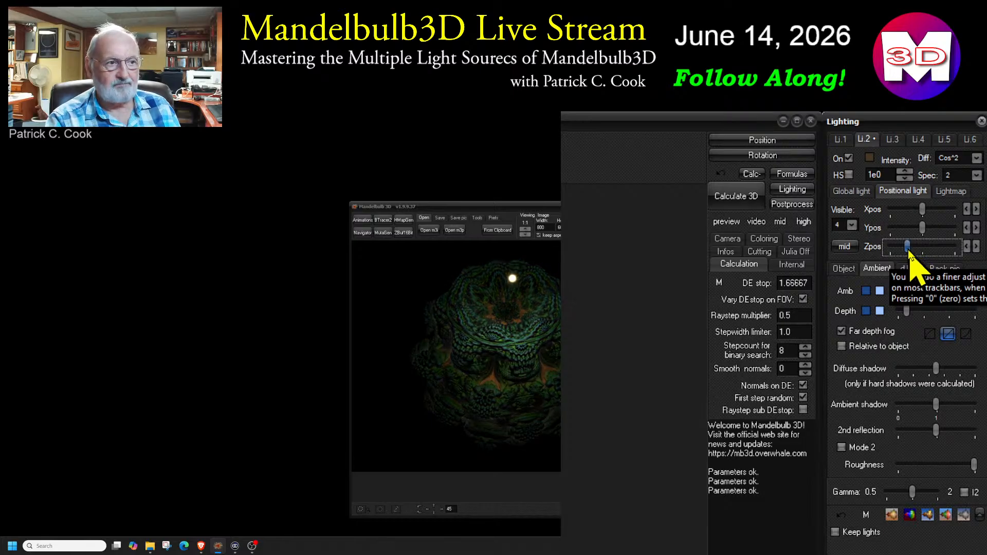
pyautogui.press('0')
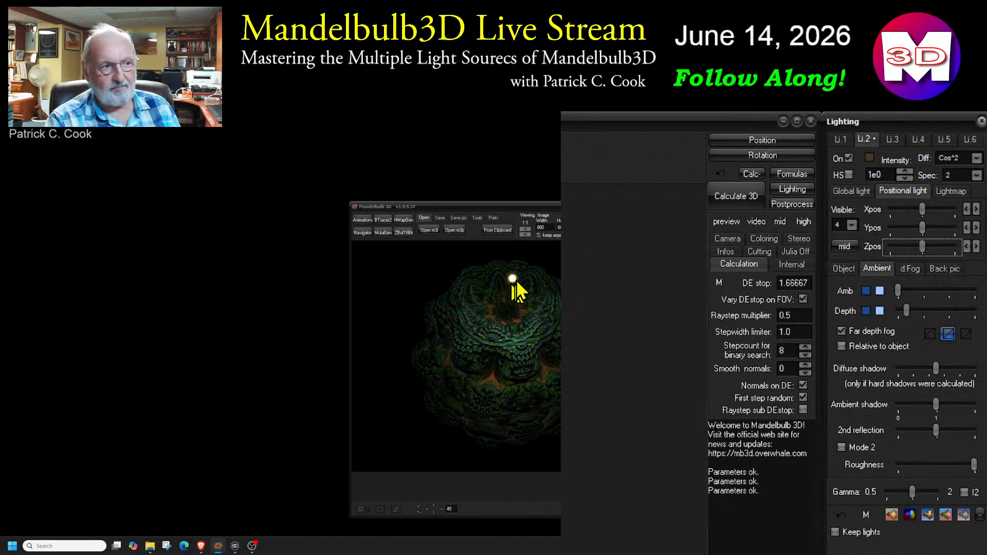
# Set light 2's visible value to 0 and widen the main window to show more of the fractal
pyautogui.click(851, 226)
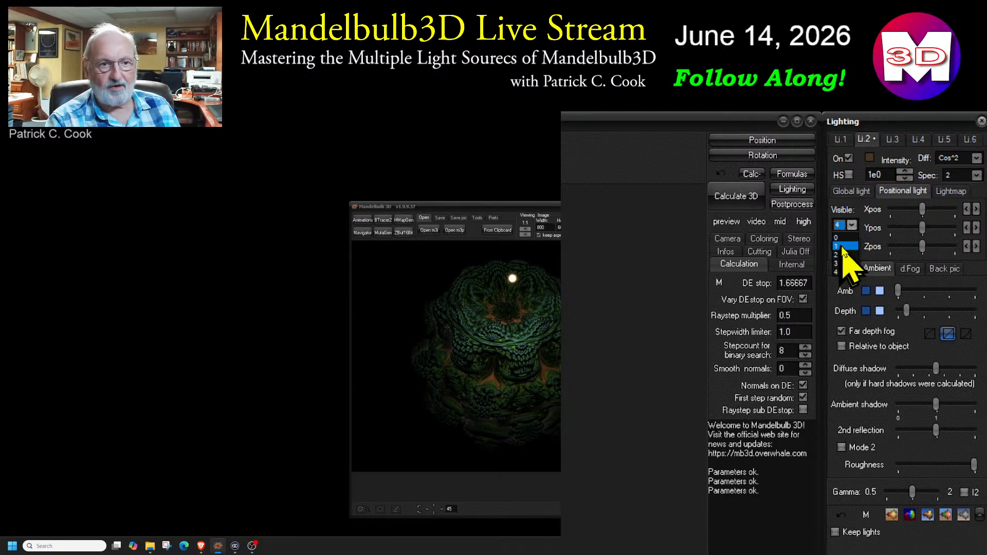
pyautogui.click(841, 238)
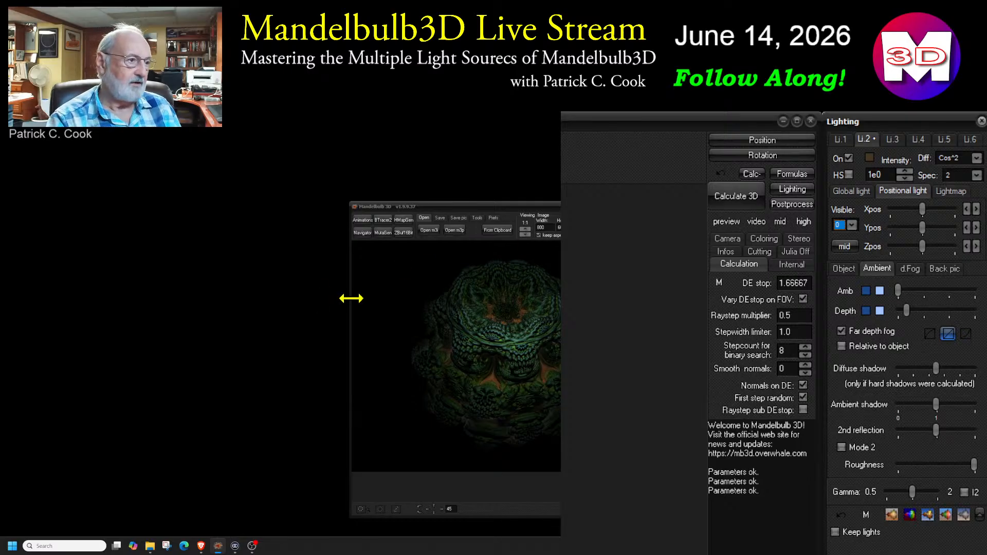
pyautogui.moveTo(348, 295); pyautogui.dragTo(253, 294)
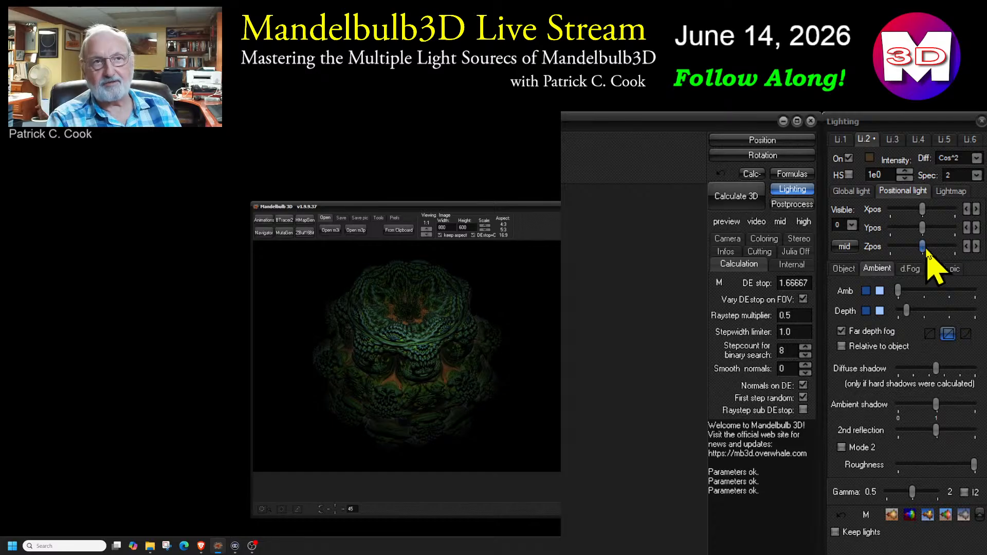
# Set light 2's visible value to 4 and move the light deeper and nearer along Z to compare the illumination
pyautogui.moveTo(923, 247); pyautogui.dragTo(931, 252)
pyautogui.click(847, 225)
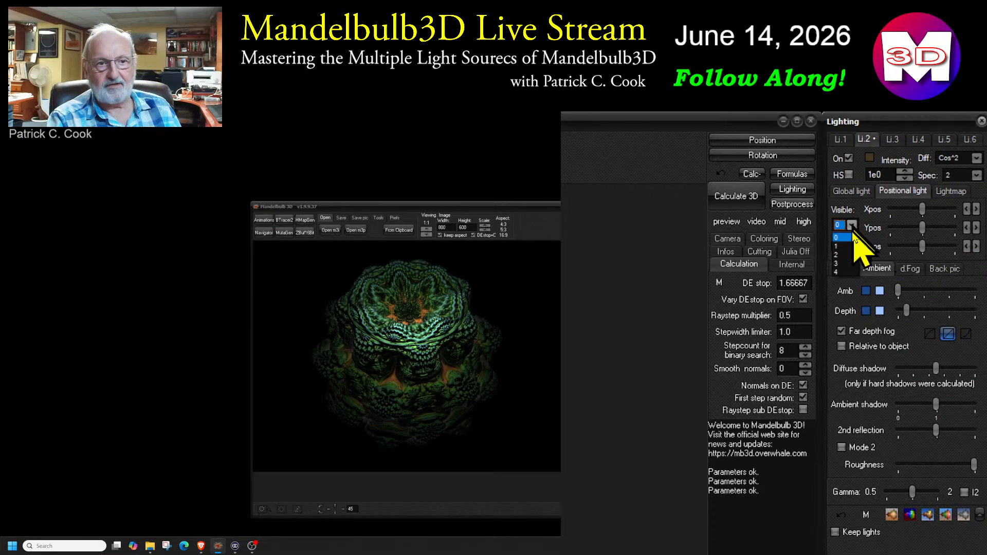
pyautogui.click(847, 271)
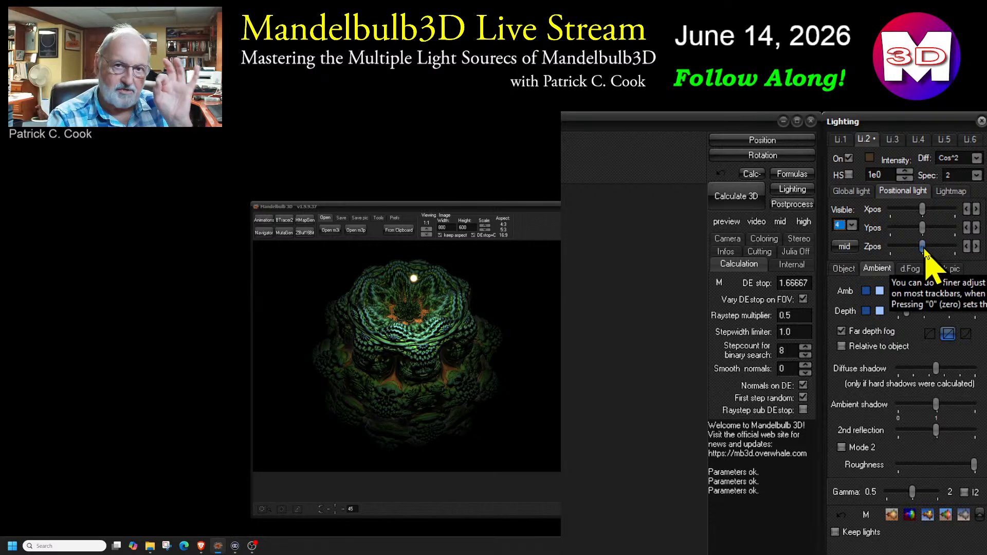
pyautogui.moveTo(923, 249)
pyautogui.mouseDown()
pyautogui.moveTo(913, 252)
pyautogui.moveTo(931, 257)
pyautogui.mouseUp()
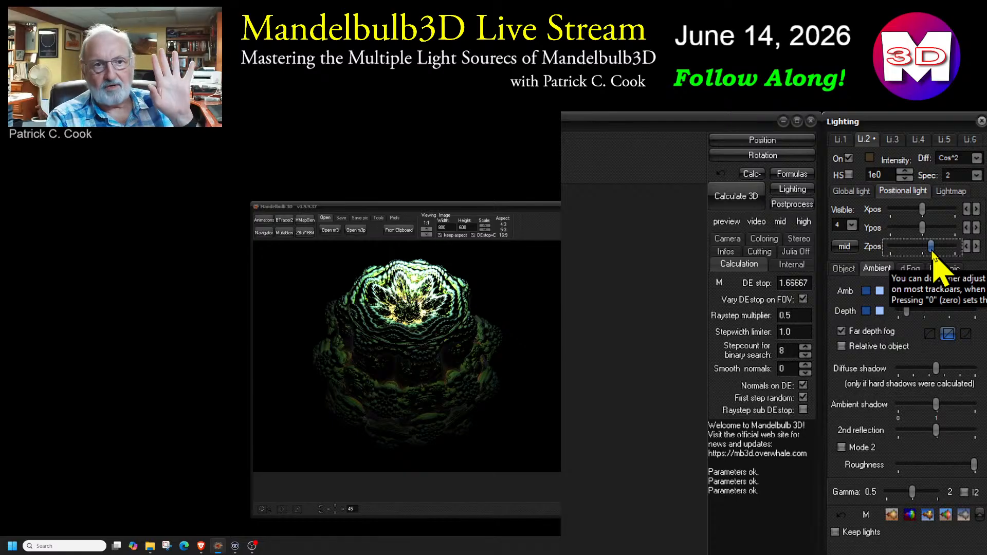
pyautogui.moveTo(932, 250); pyautogui.dragTo(943, 248)
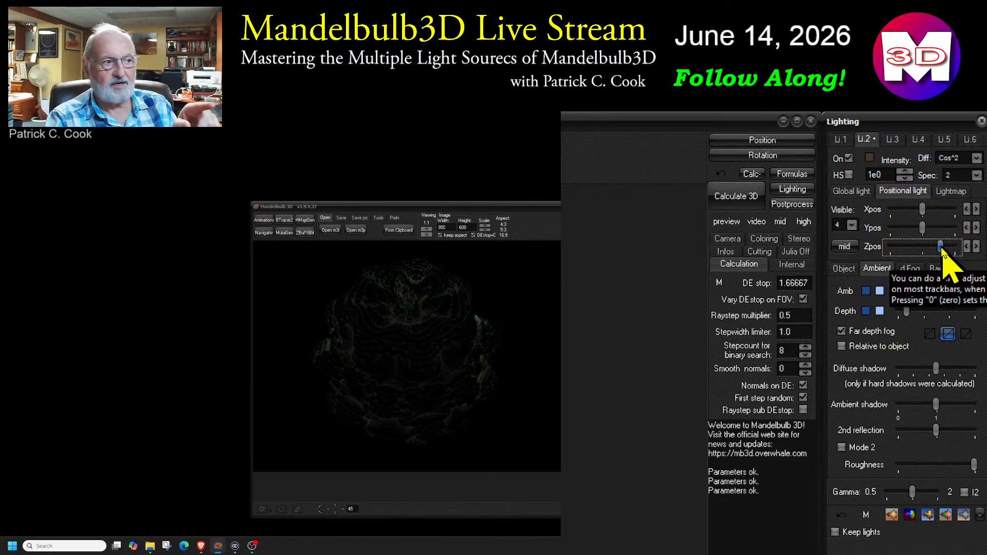
pyautogui.moveTo(944, 251)
pyautogui.mouseDown()
pyautogui.moveTo(914, 254)
pyautogui.moveTo(930, 260)
pyautogui.moveTo(934, 250)
pyautogui.mouseUp()
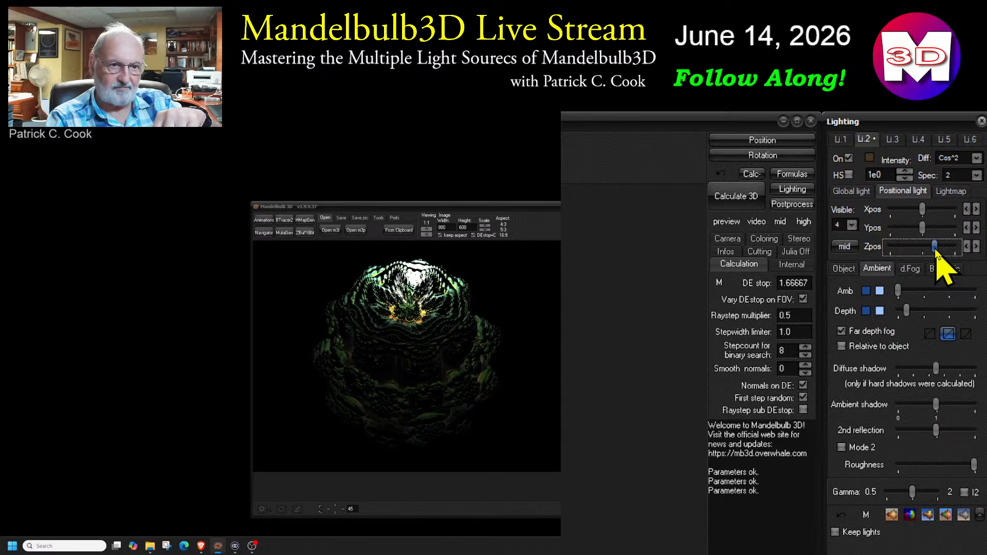
# Adjust light 2's Y position and fine-tune its Z position
pyautogui.moveTo(922, 227); pyautogui.dragTo(916, 232)
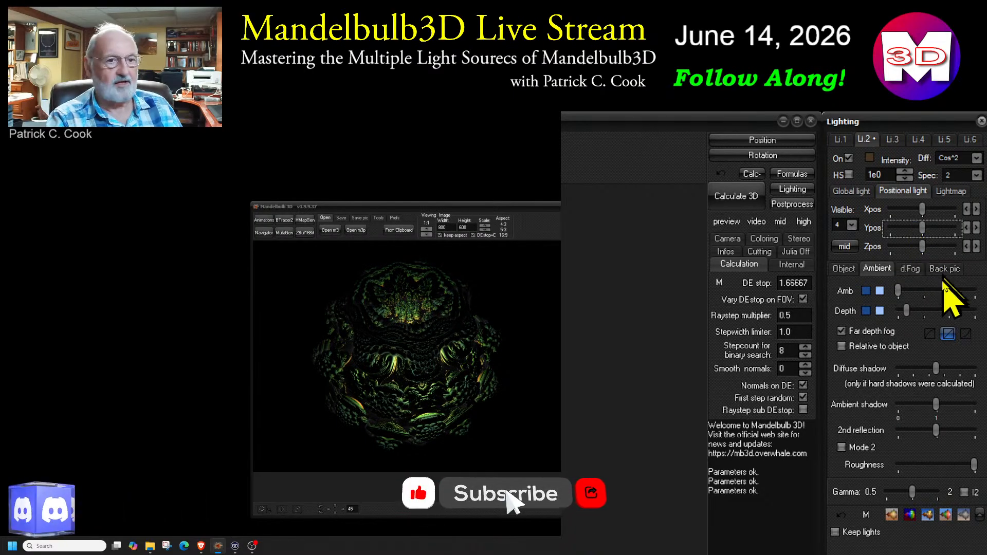
pyautogui.click(923, 247)
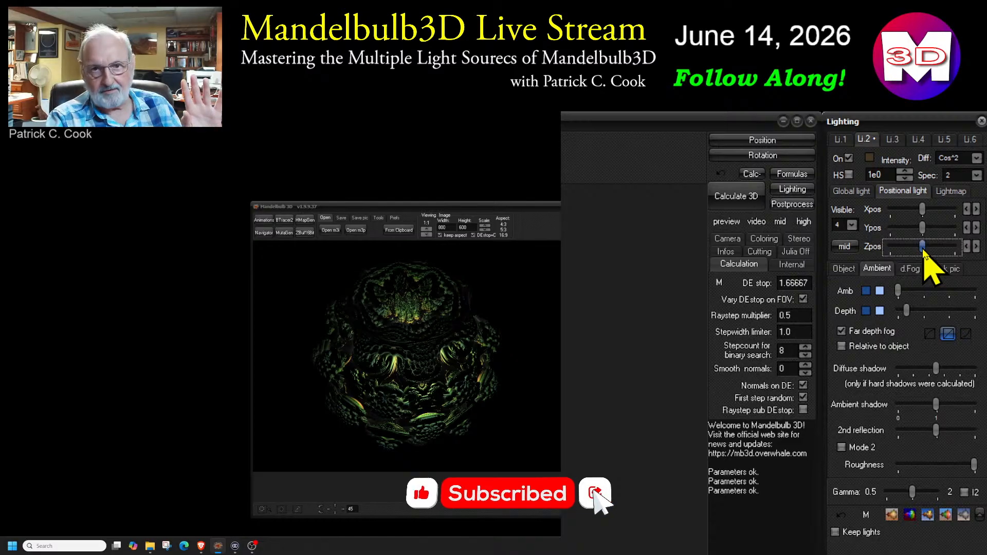
pyautogui.moveTo(922, 249); pyautogui.dragTo(923, 249)
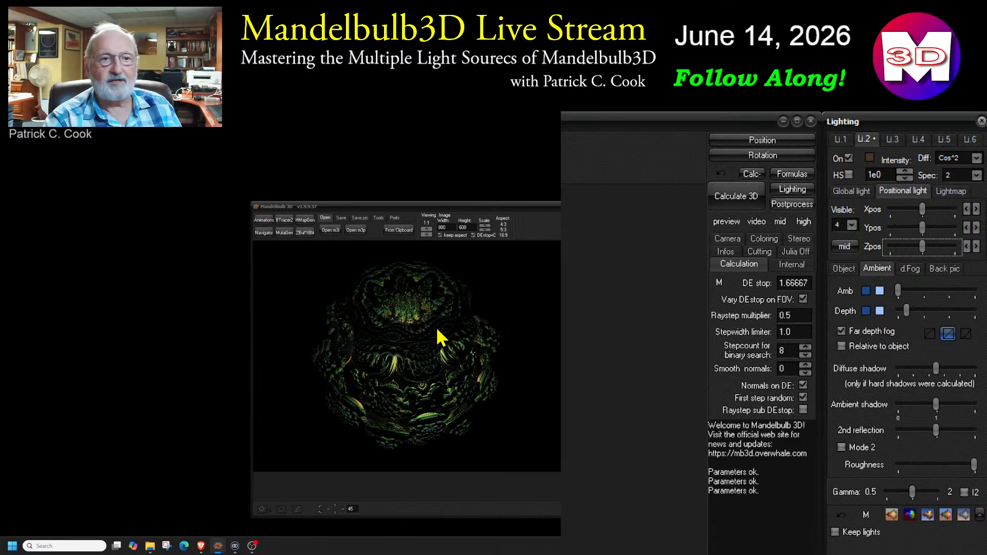
# Try light 2 at intensities up to 5.7e0, check light 1's settings, and settle light 2 on 2e0
pyautogui.click(906, 173)
pyautogui.click(905, 173)
pyautogui.click(906, 173)
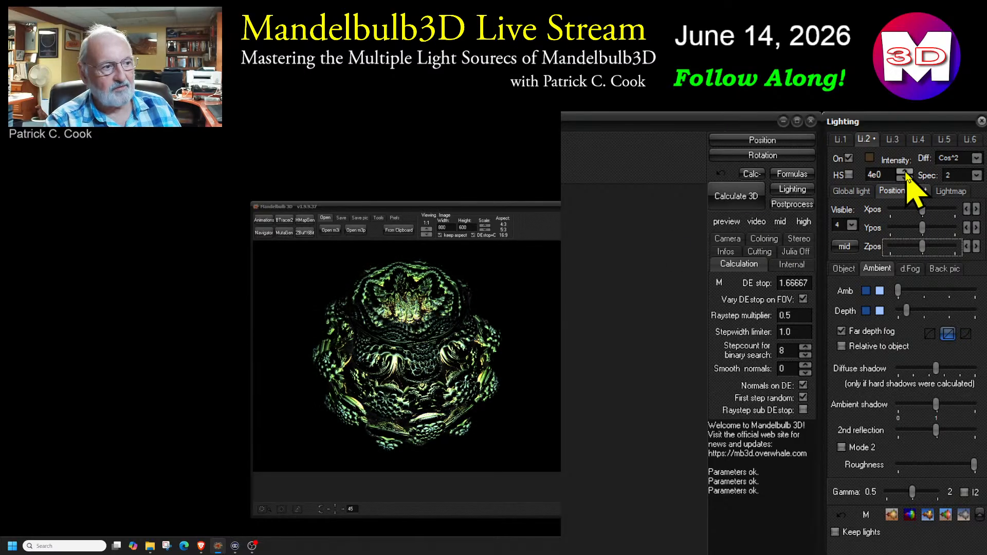
pyautogui.click(905, 173)
pyautogui.click(839, 139)
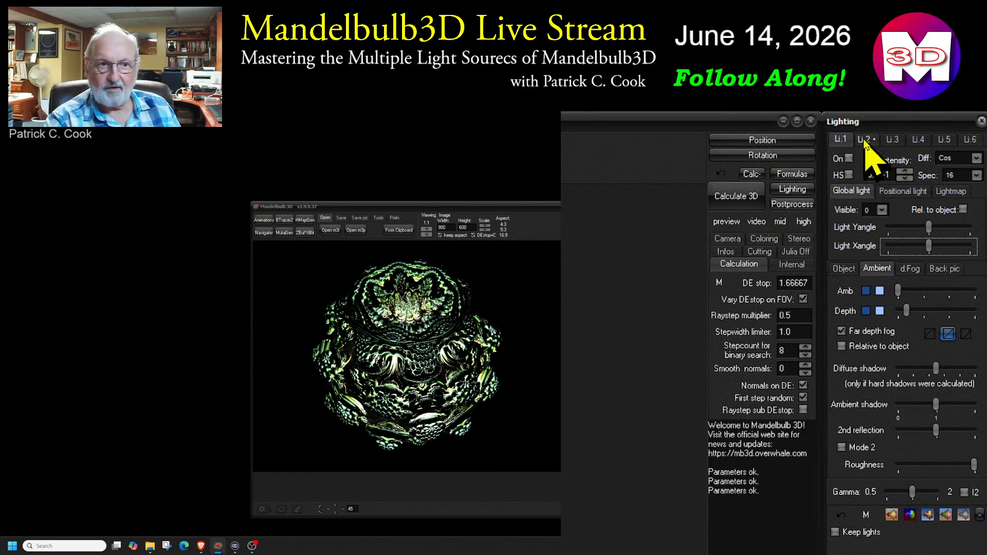
pyautogui.click(864, 140)
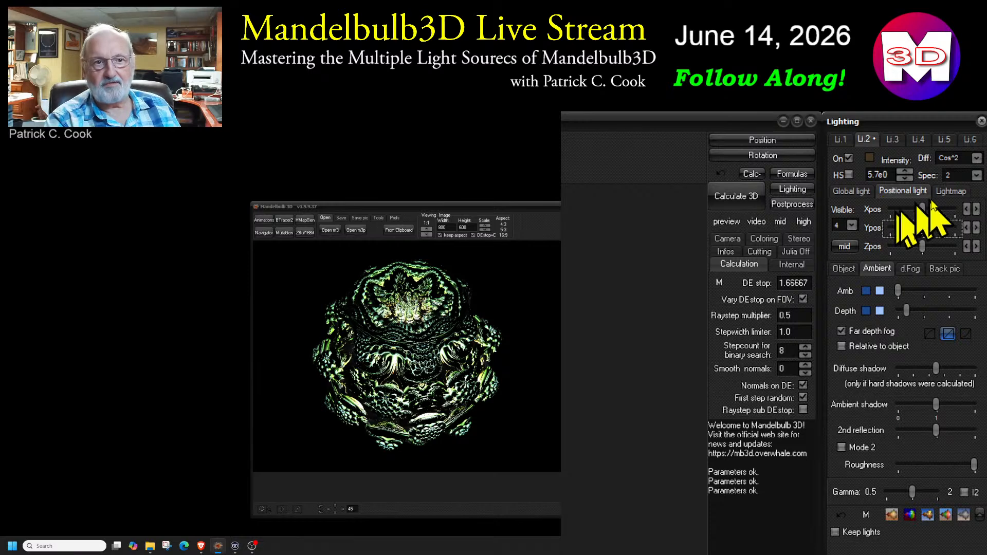
pyautogui.click(905, 178)
pyautogui.click(905, 179)
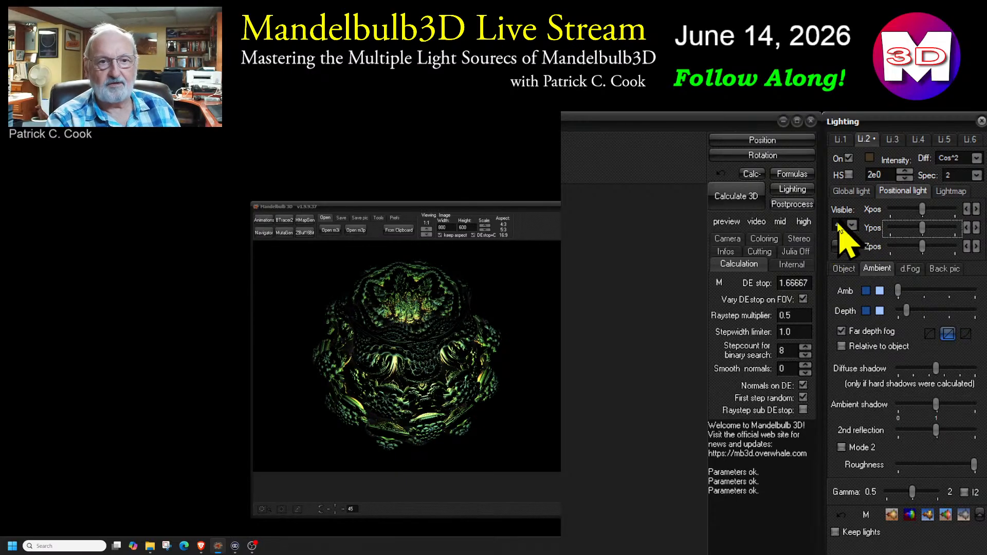
# Set light 2's colour to pure red and lower its intensity to 3.5e-1
pyautogui.click(869, 159)
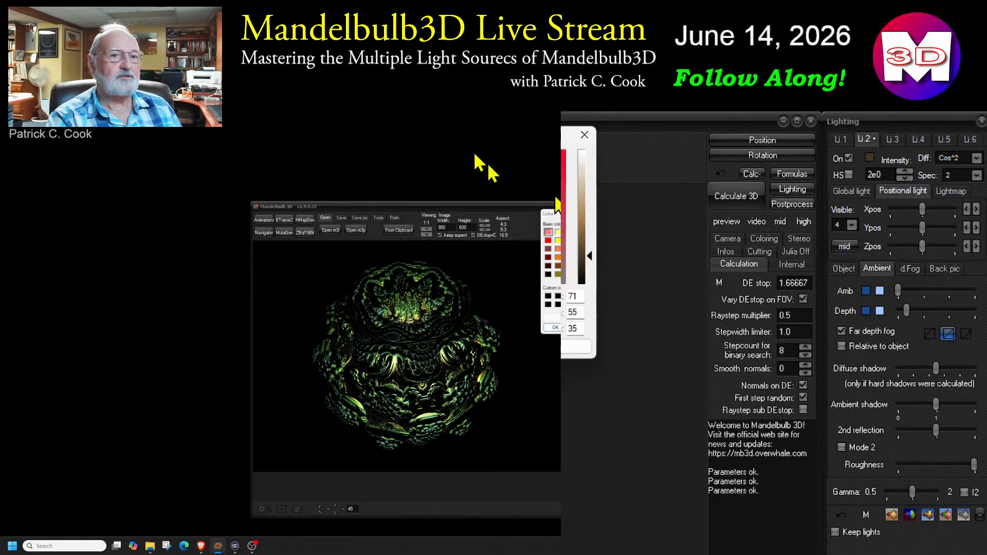
pyautogui.click(605, 288)
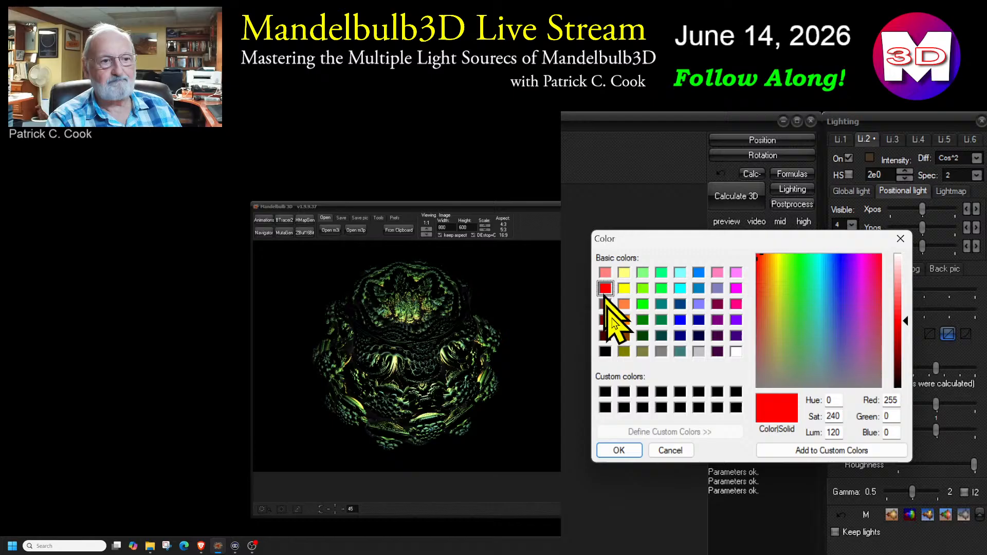
pyautogui.click(619, 450)
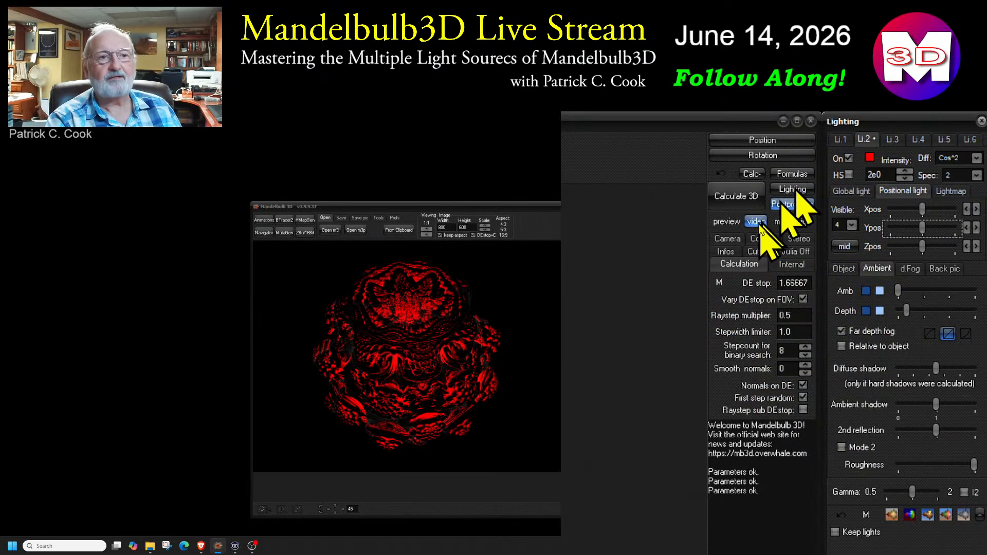
pyautogui.click(905, 179)
pyautogui.click(905, 179)
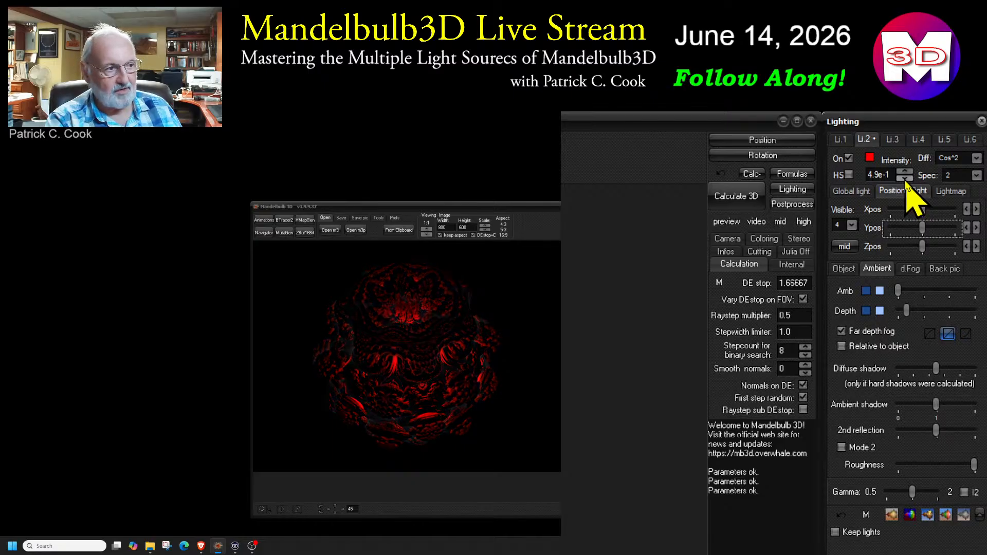
# Turn light 1 on, try light 2 at an intensity of 2e0, and settle light 2 on 9.9e-1
pyautogui.click(842, 141)
pyautogui.click(849, 158)
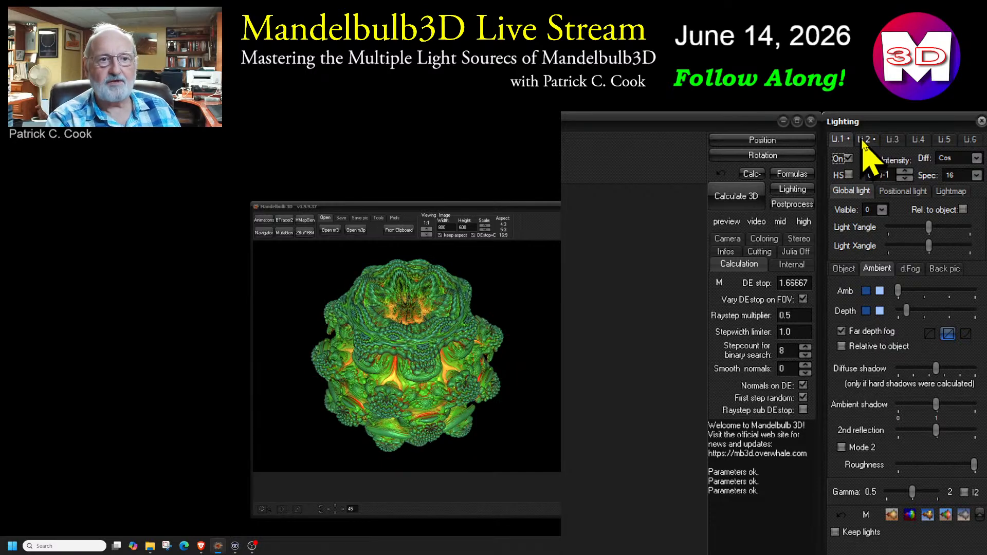
pyautogui.click(865, 140)
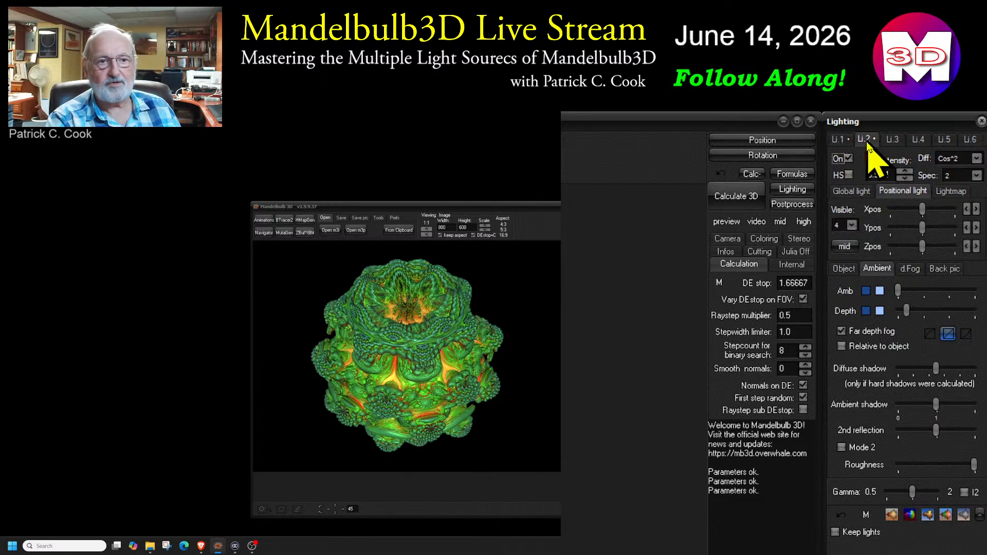
pyautogui.click(904, 172)
pyautogui.click(904, 172)
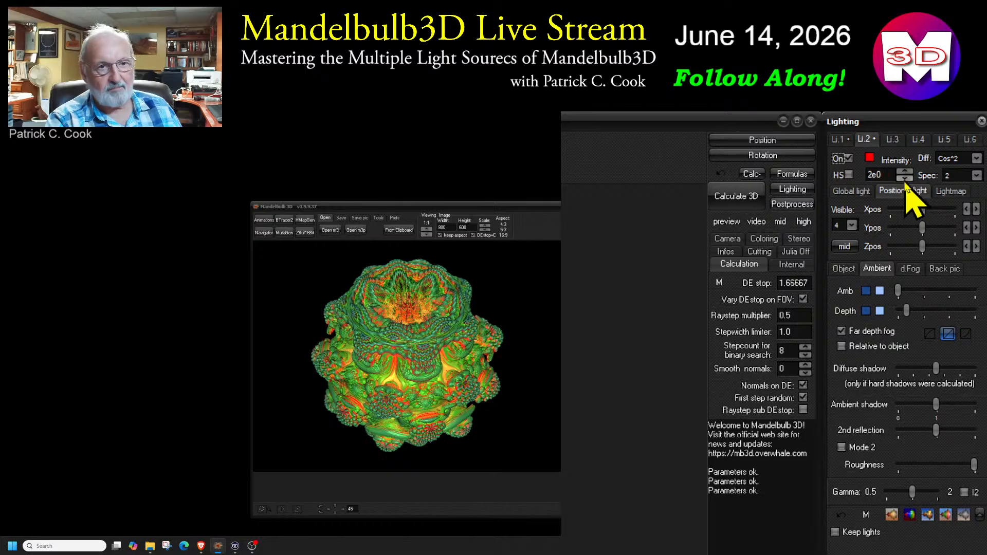
pyautogui.click(905, 177)
pyautogui.click(905, 178)
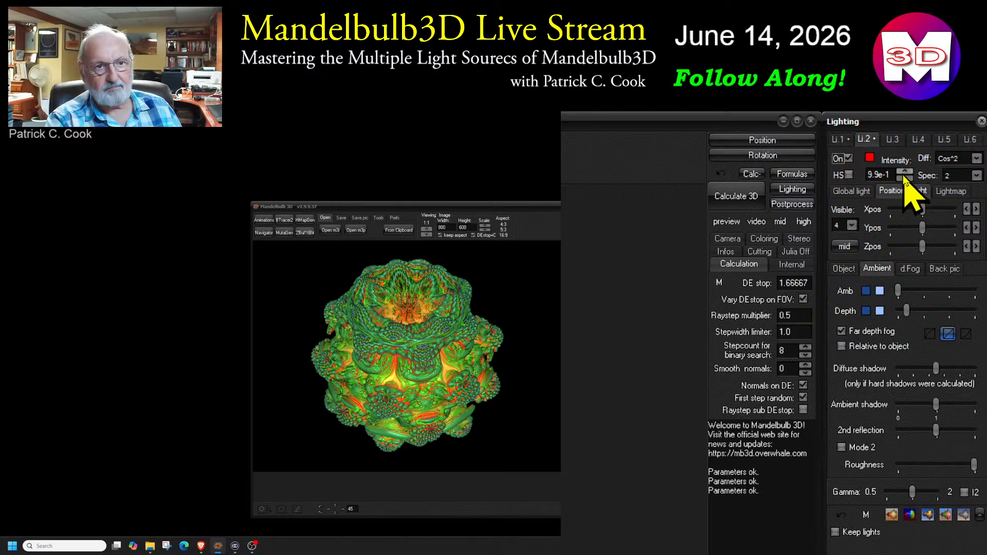
# Toggle light 2 off and on to compare the fractal with and without its red illumination
pyautogui.click(848, 159)
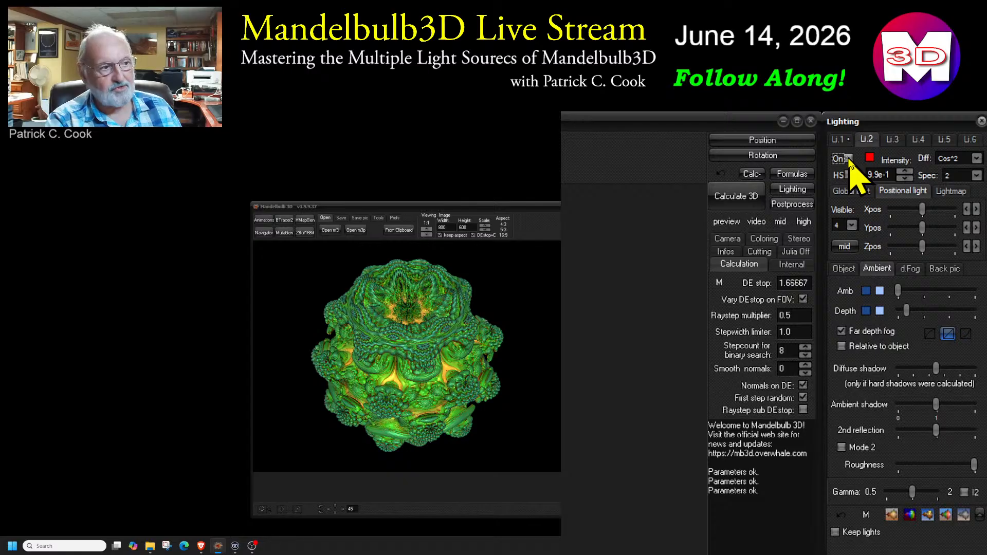
pyautogui.click(848, 158)
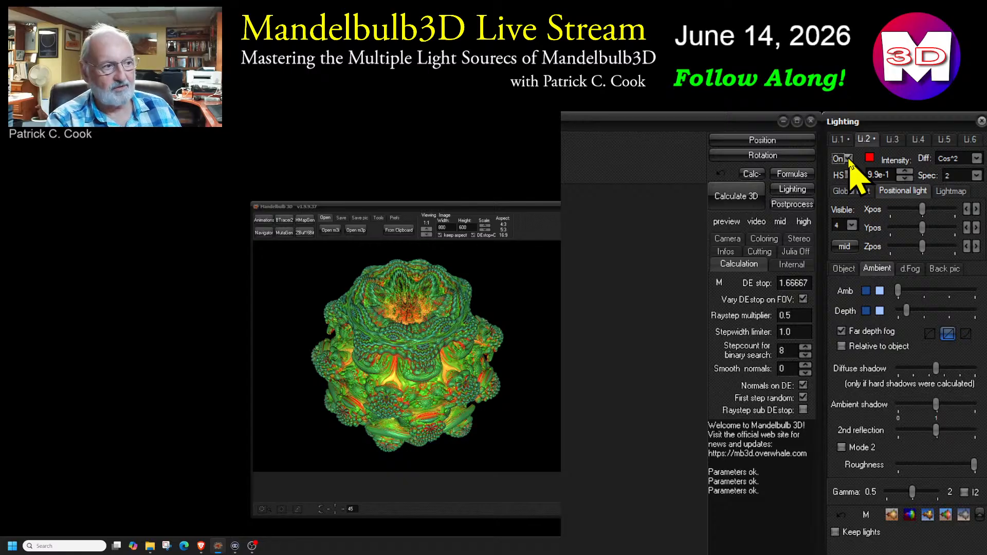
pyautogui.click(848, 158)
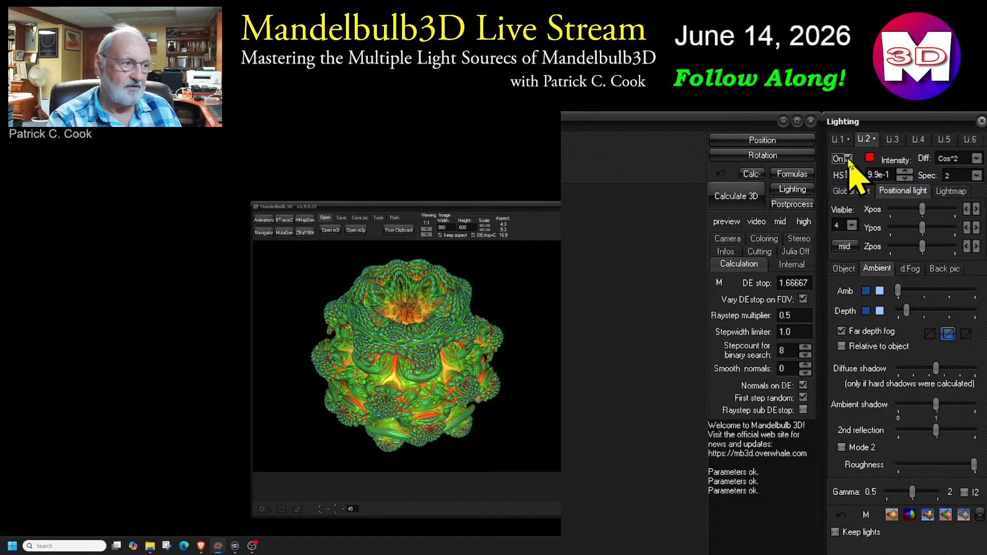
pyautogui.click(848, 159)
pyautogui.click(848, 158)
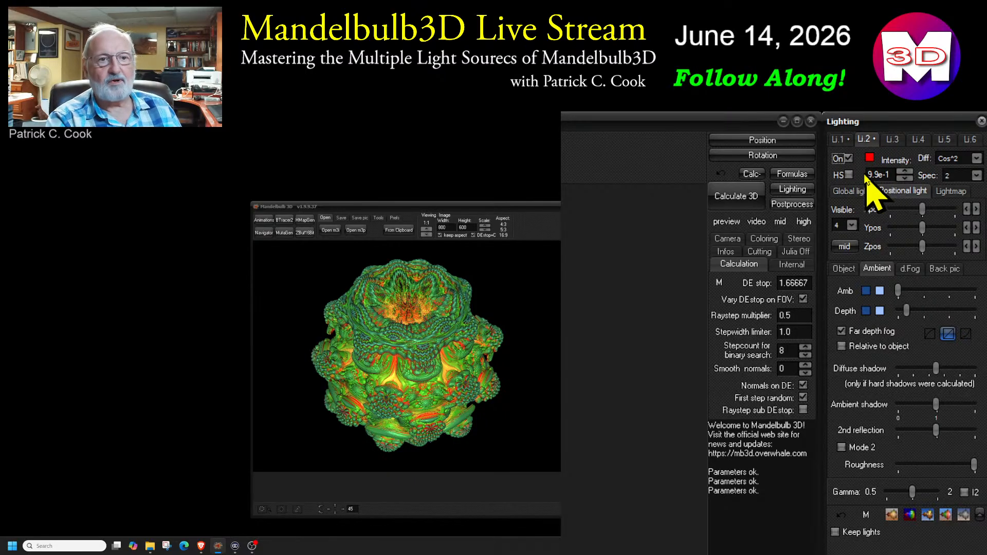
# Compare light 1's global light settings with light 2's positional light settings
pyautogui.click(838, 139)
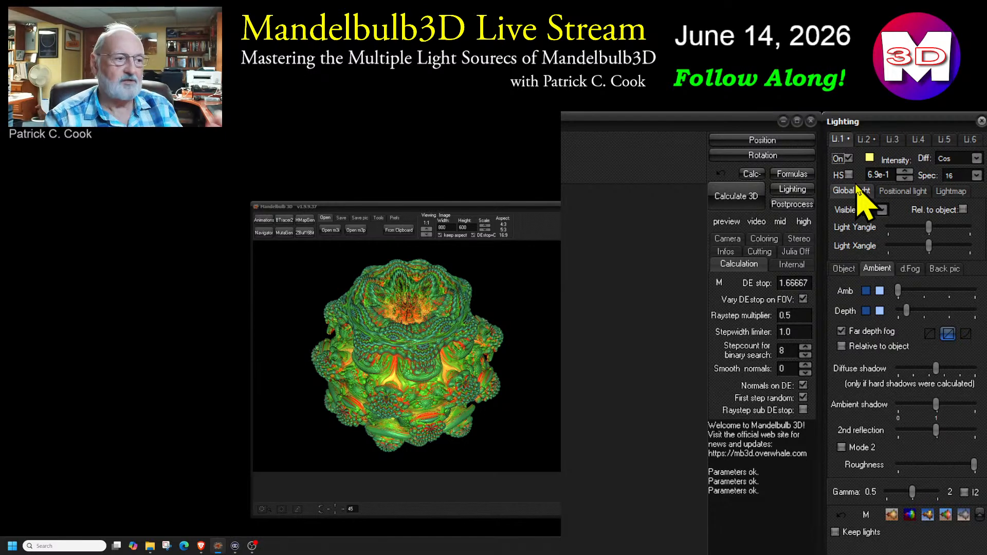
pyautogui.click(864, 139)
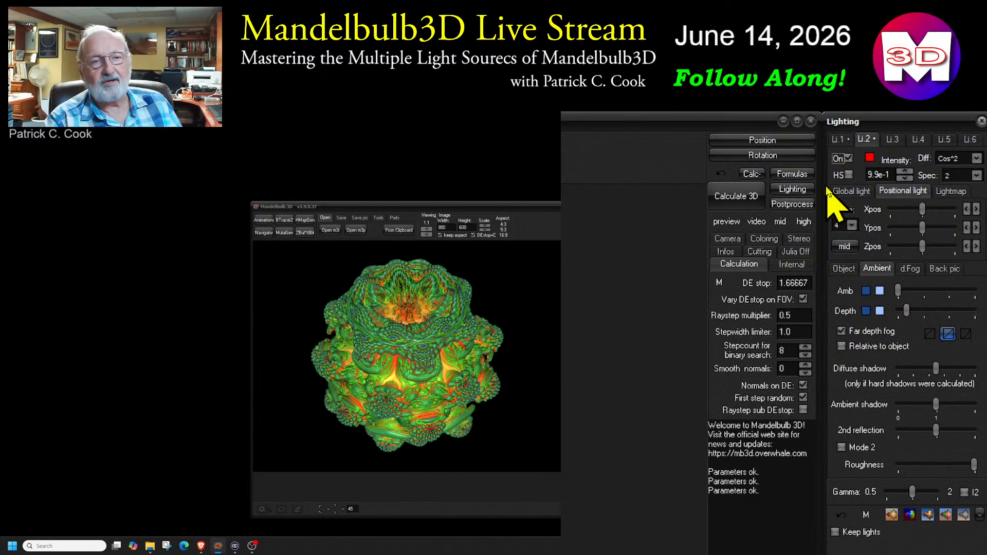
pyautogui.click(839, 139)
pyautogui.click(864, 139)
pyautogui.click(837, 139)
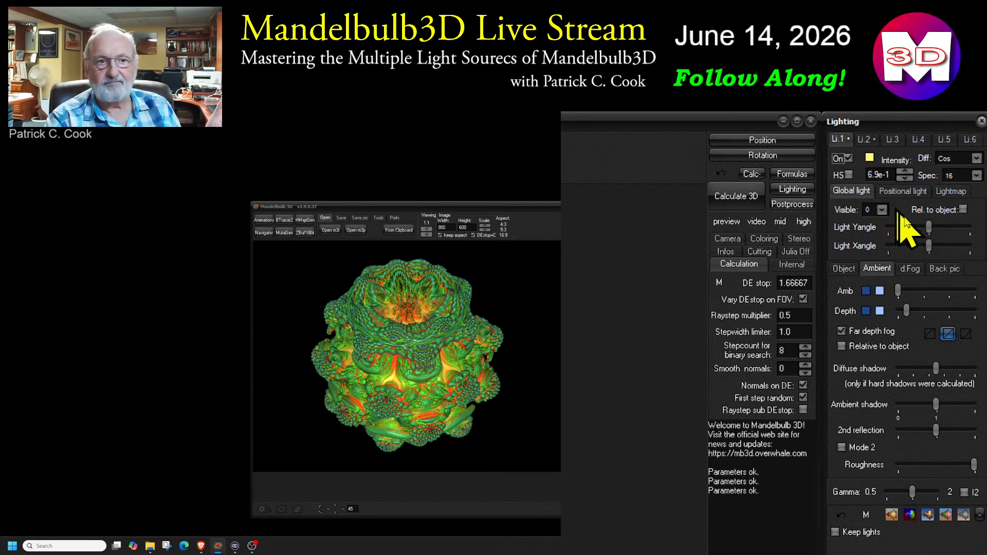
# Try other Y and X angles for light 1, return both to centre, and check light 2's position settings
pyautogui.moveTo(932, 231); pyautogui.dragTo(945, 224)
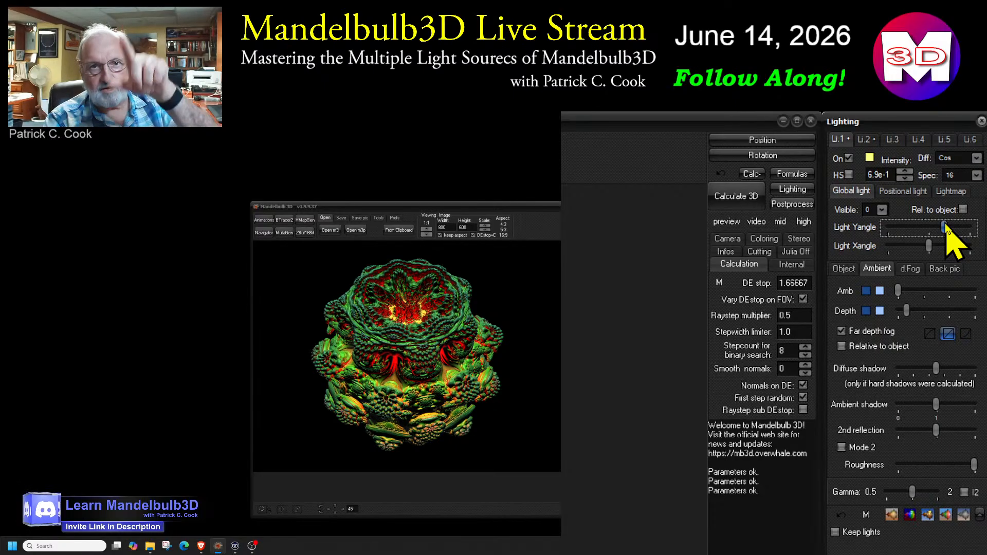
pyautogui.moveTo(928, 246)
pyautogui.mouseDown()
pyautogui.moveTo(940, 230)
pyautogui.moveTo(930, 234)
pyautogui.moveTo(931, 251)
pyautogui.mouseUp()
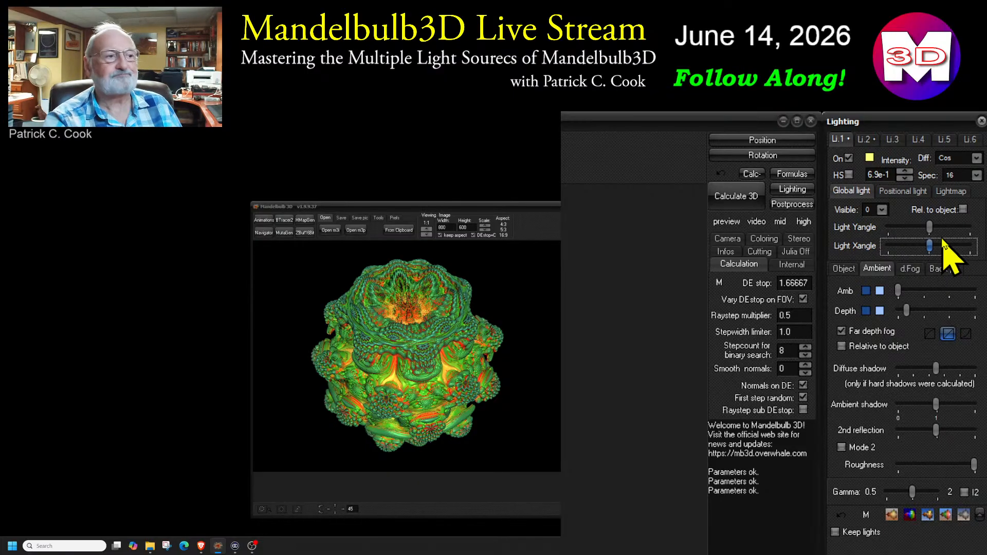
pyautogui.click(865, 139)
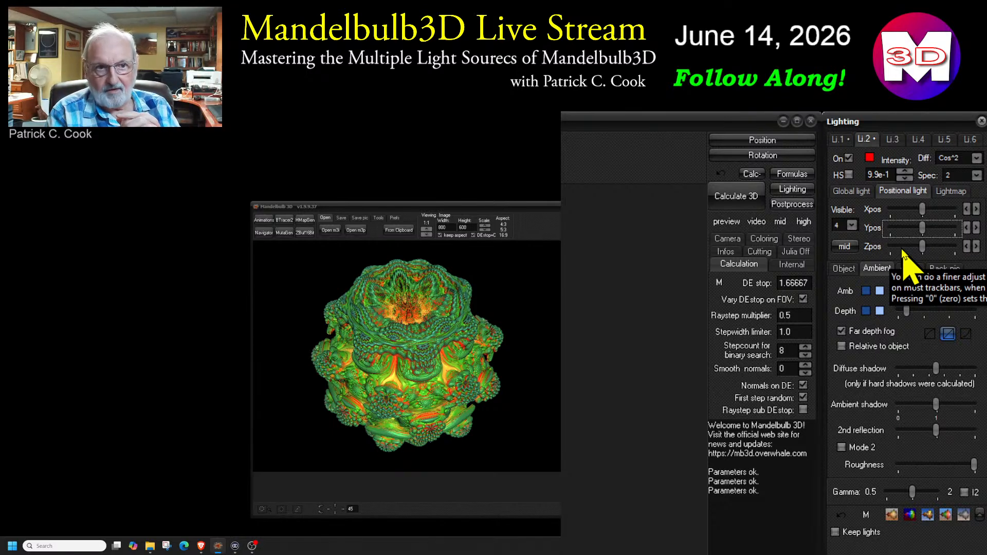
# Turn on light 3 and disable its hard shadow
pyautogui.click(892, 140)
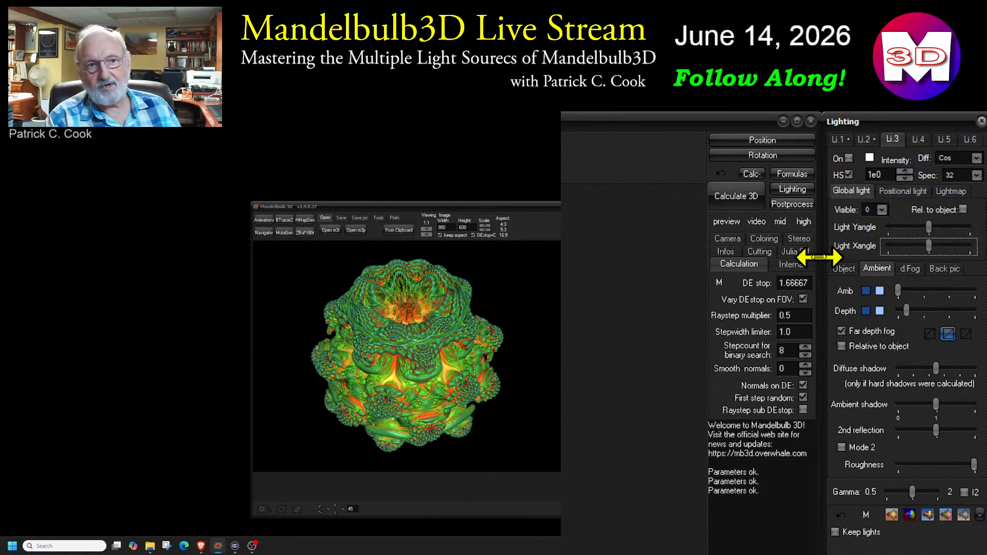
pyautogui.click(849, 158)
pyautogui.click(848, 174)
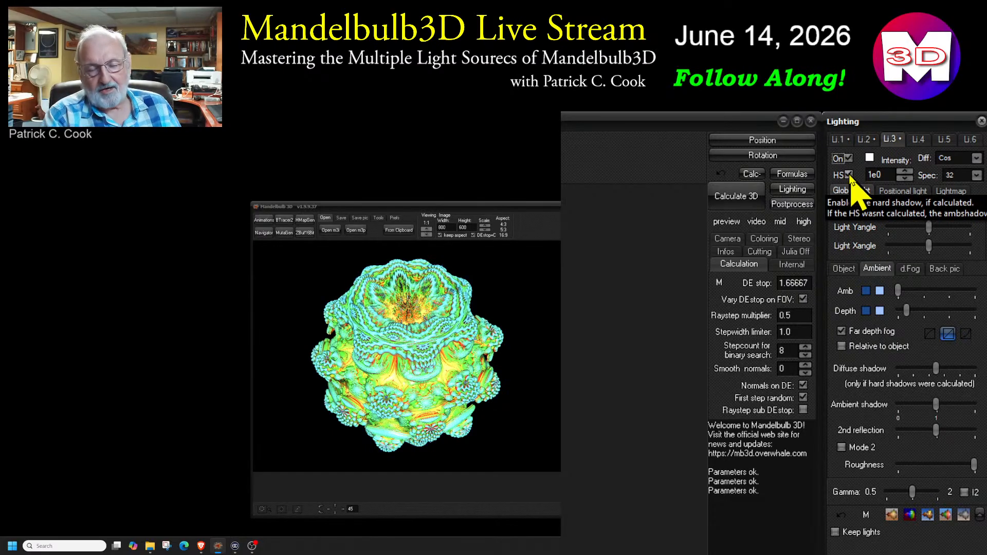
pyautogui.click(848, 175)
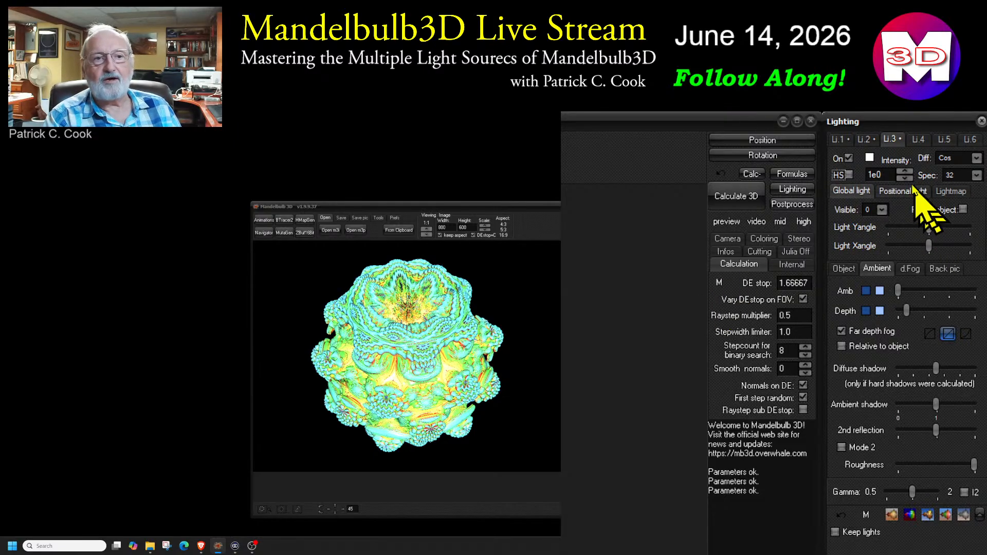
# Set light 3's colour to dark blue with red 0, green 64, blue 128
pyautogui.click(869, 158)
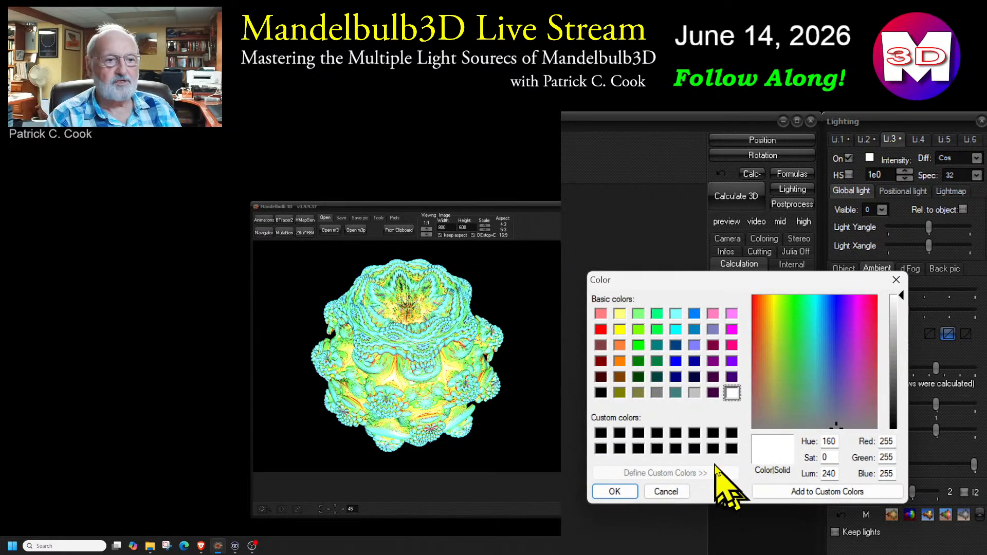
pyautogui.click(675, 345)
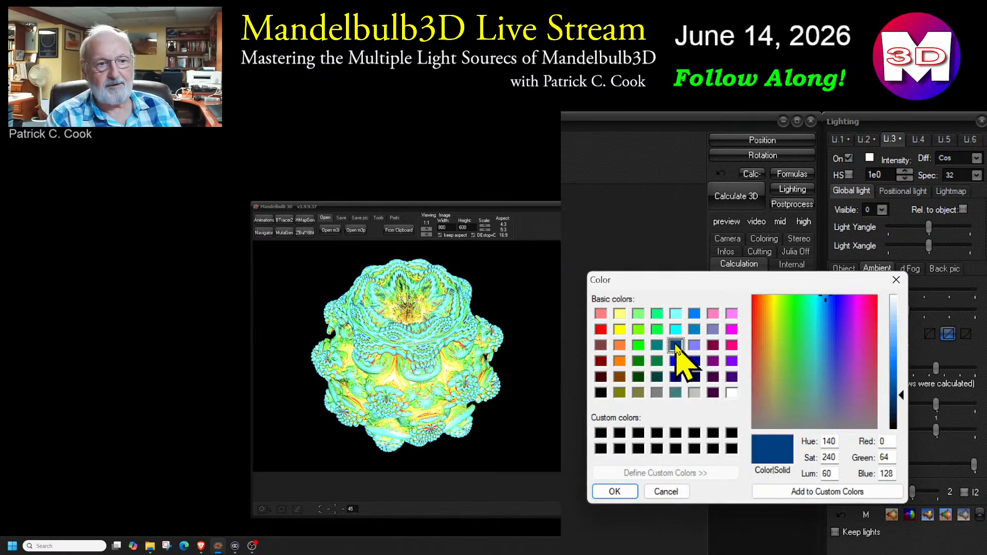
pyautogui.click(615, 492)
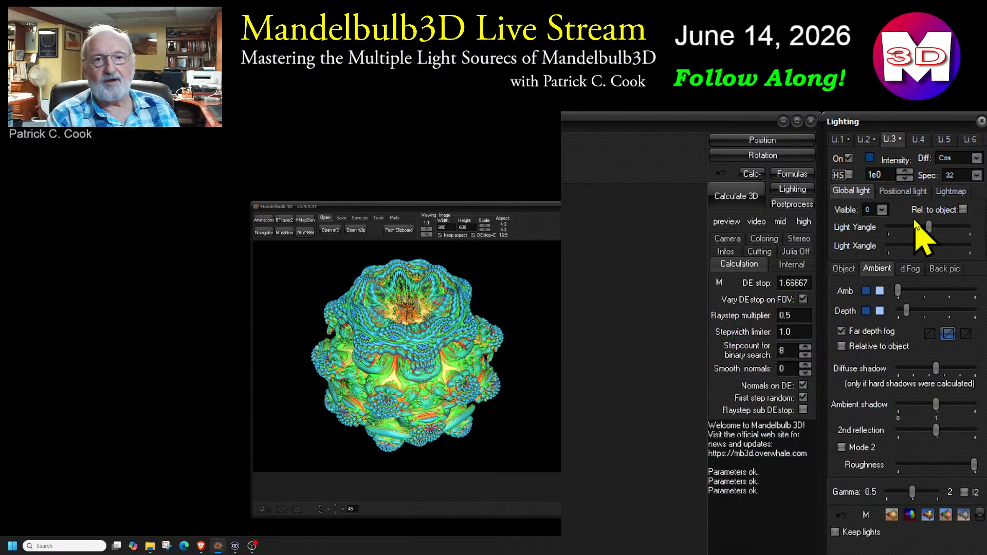
# Set global light 3's visible value to 4 and adjust its Y angle slightly
pyautogui.click(882, 210)
pyautogui.click(874, 254)
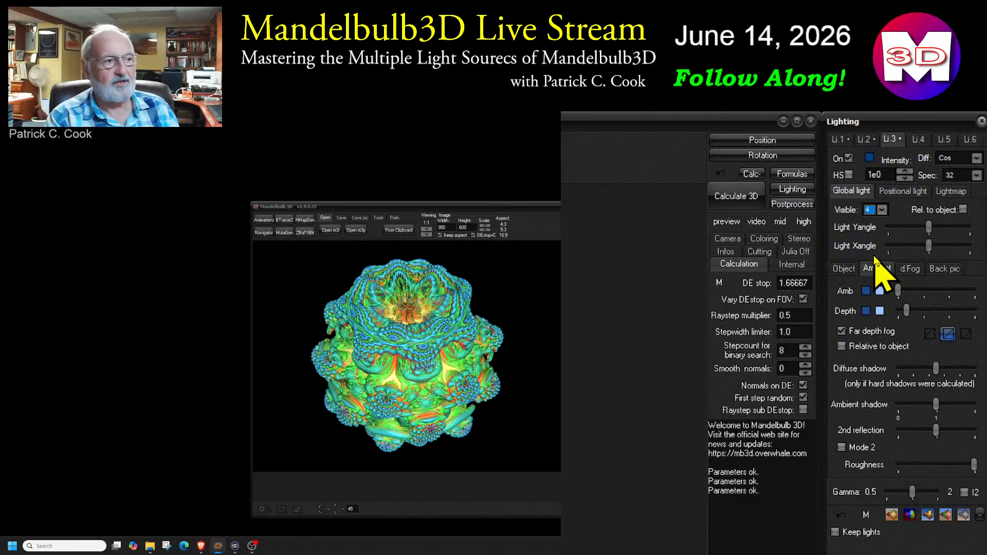
pyautogui.moveTo(929, 227)
pyautogui.mouseDown()
pyautogui.moveTo(954, 230)
pyautogui.moveTo(929, 230)
pyautogui.mouseUp()
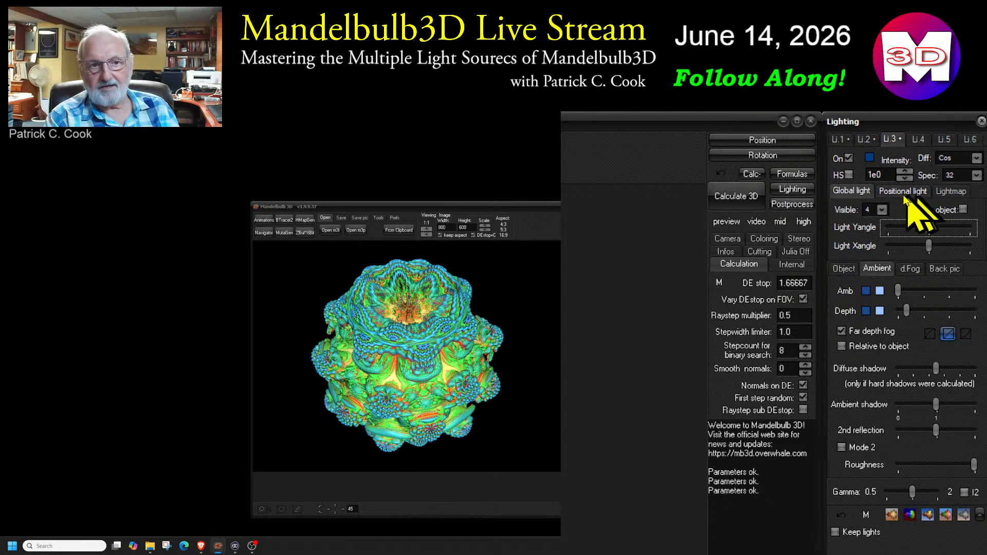
pyautogui.click(868, 191)
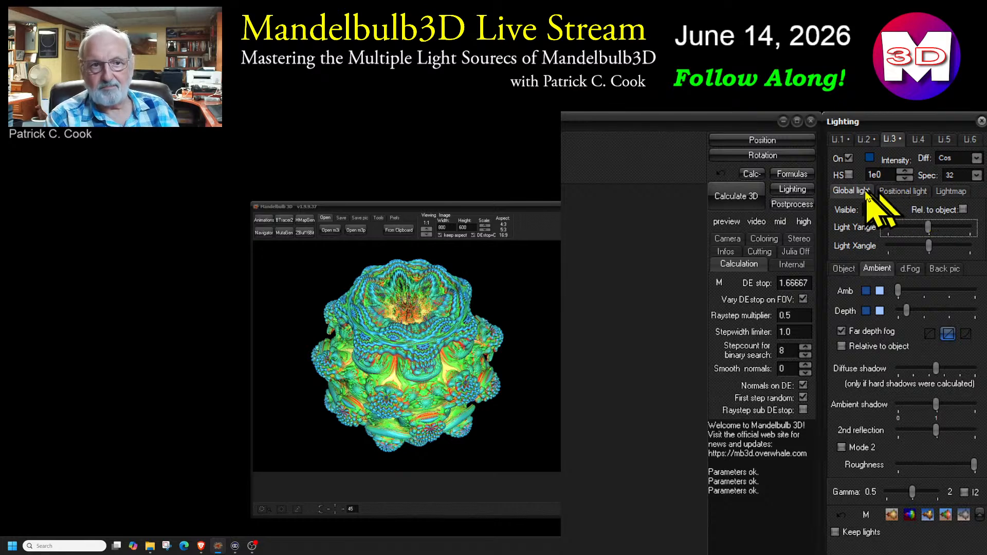
pyautogui.click(901, 193)
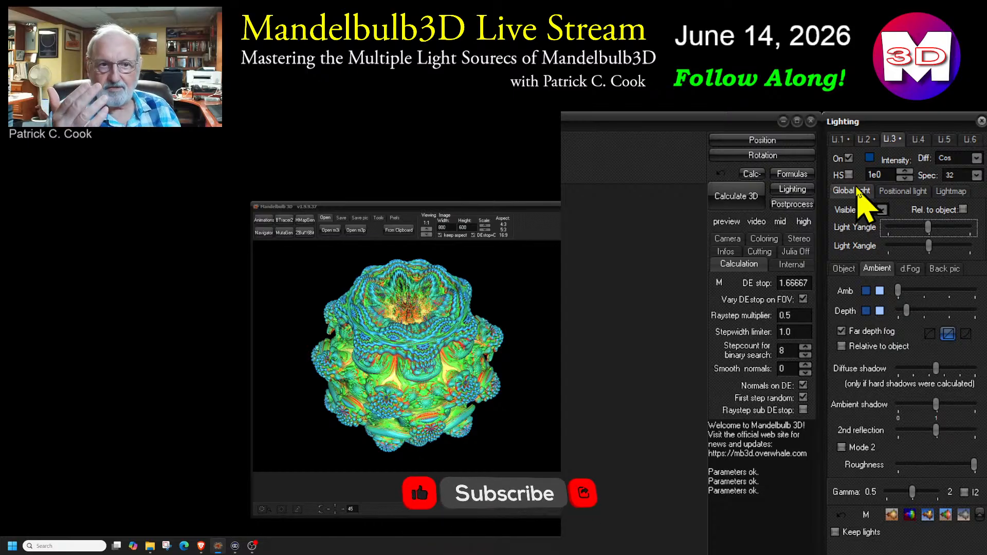
# Make light 3 a positional light and move it along X to illuminate the fractal's right side
pyautogui.click(902, 192)
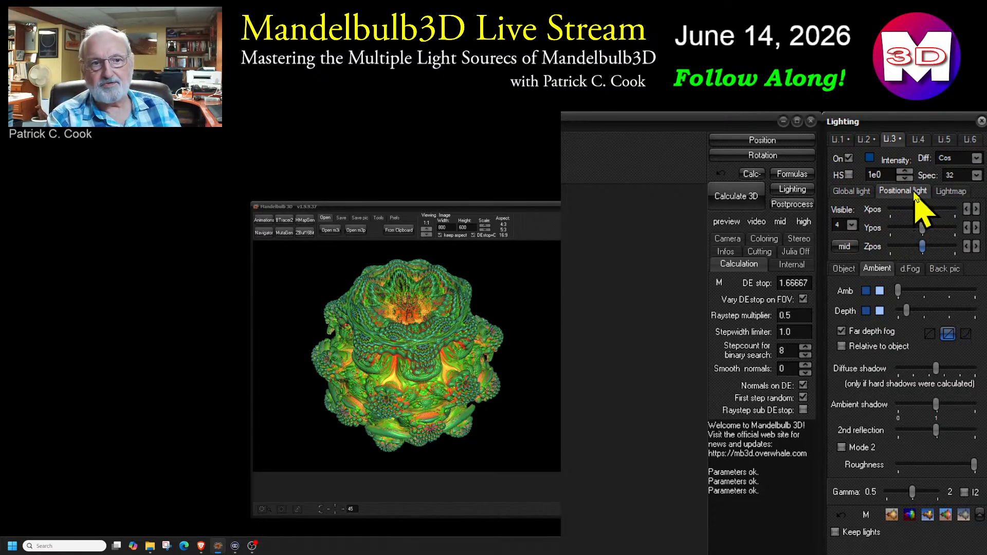
pyautogui.click(937, 209)
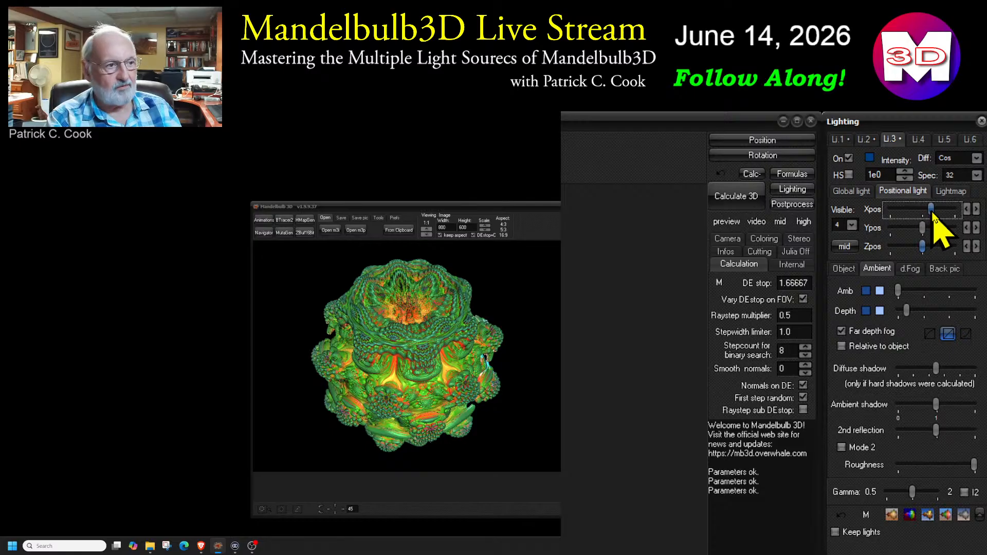
pyautogui.moveTo(938, 216); pyautogui.dragTo(924, 216)
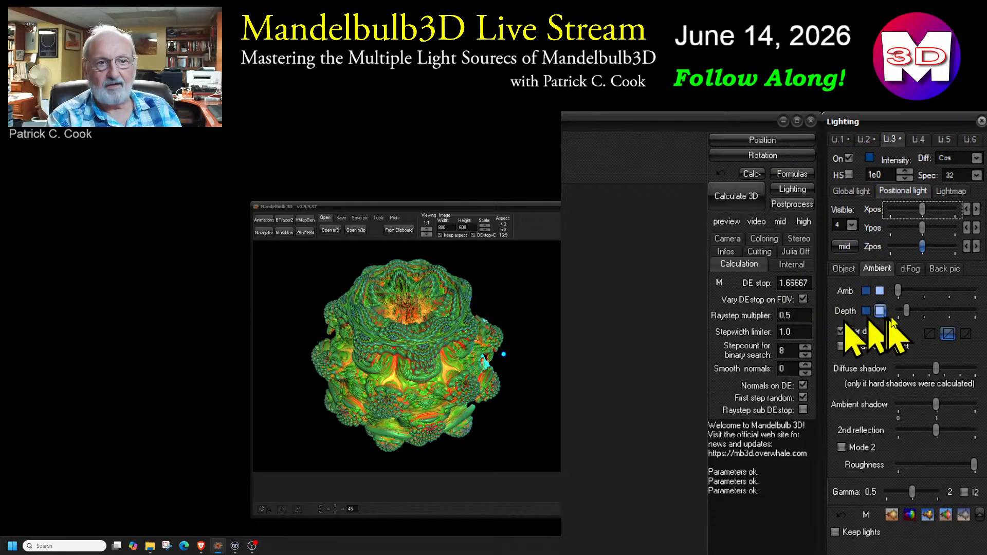
pyautogui.click(846, 247)
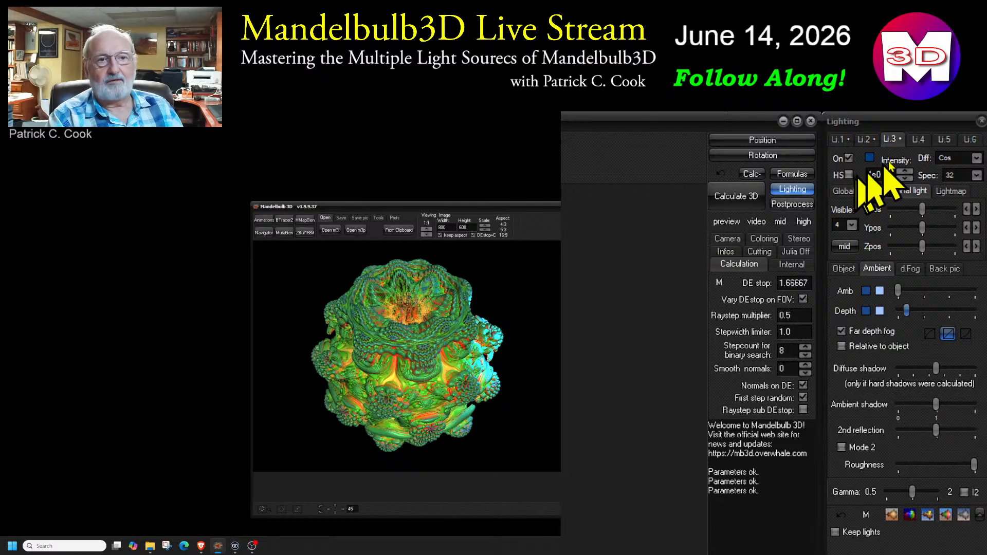
# Turn on light 4 as a positional light and set its colour to bright red
pyautogui.click(917, 140)
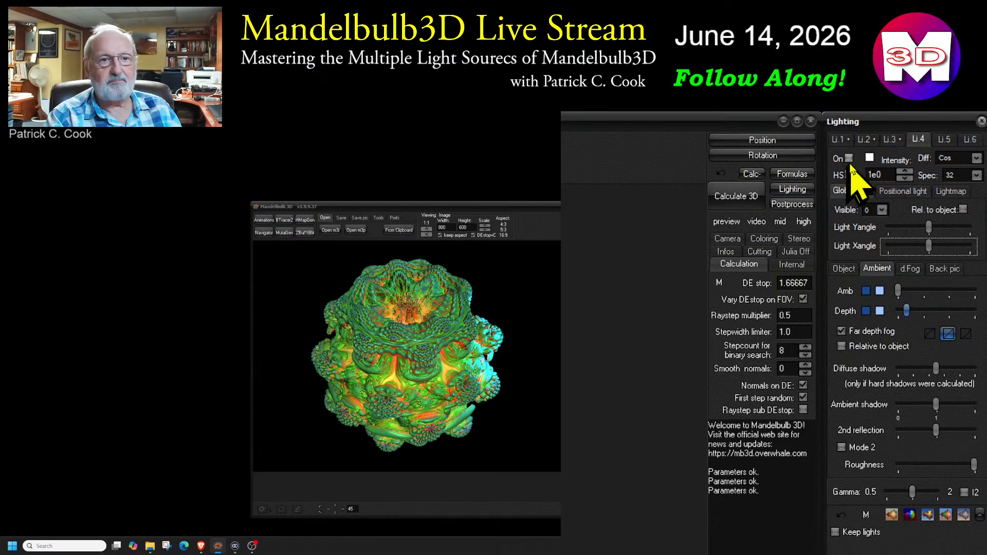
pyautogui.click(848, 158)
pyautogui.click(902, 191)
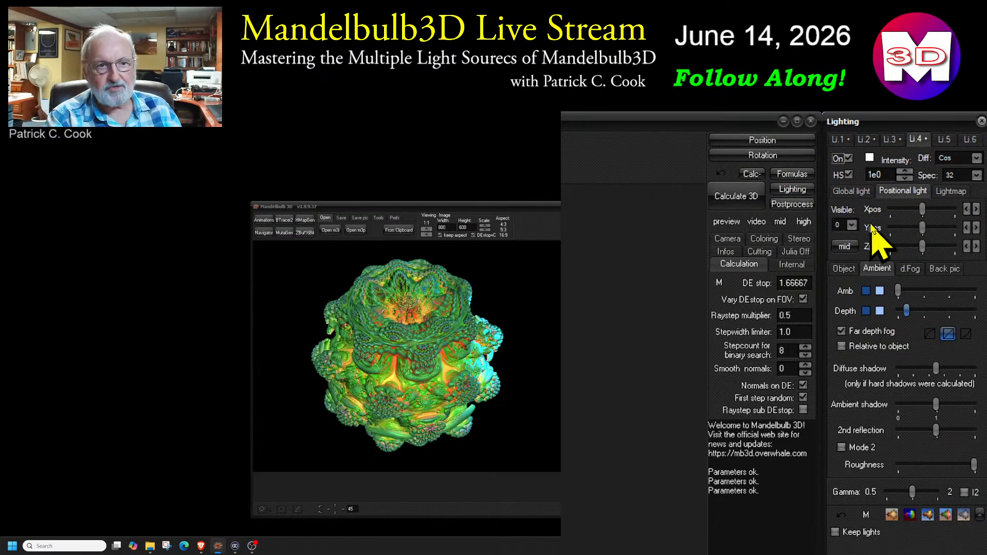
pyautogui.click(869, 157)
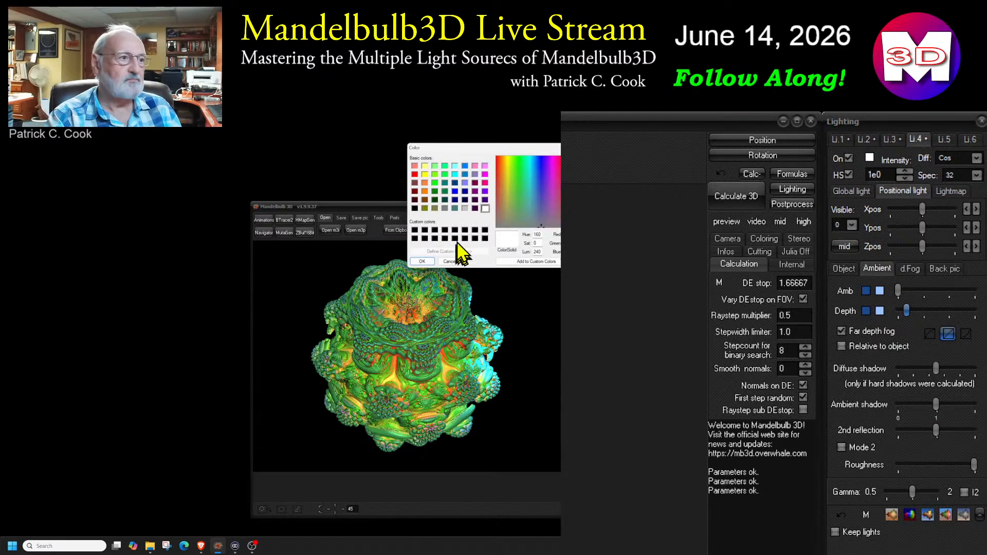
pyautogui.click(415, 175)
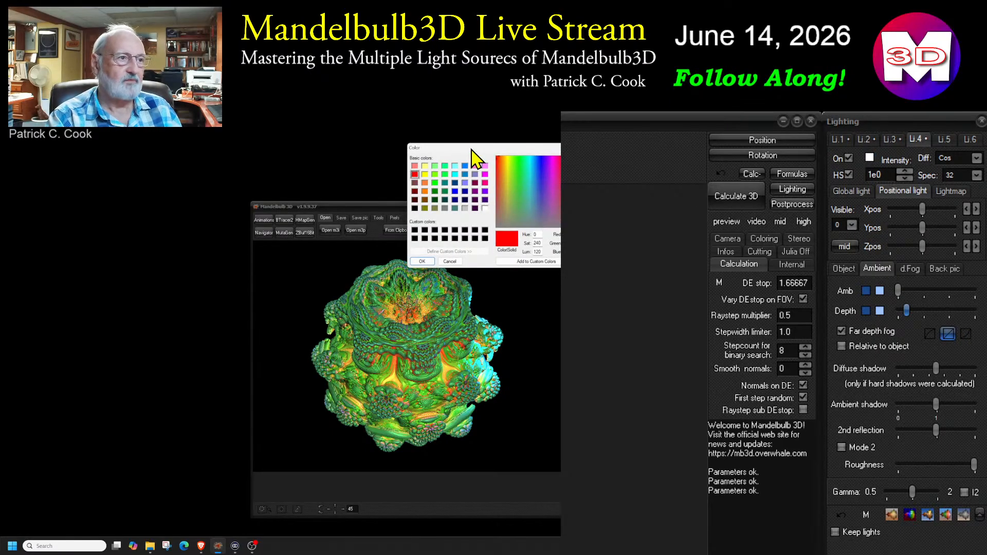
pyautogui.click(421, 261)
# Place positional light 4 at the fractal's left edge by picking a point in the image and adjust its position
pyautogui.click(844, 248)
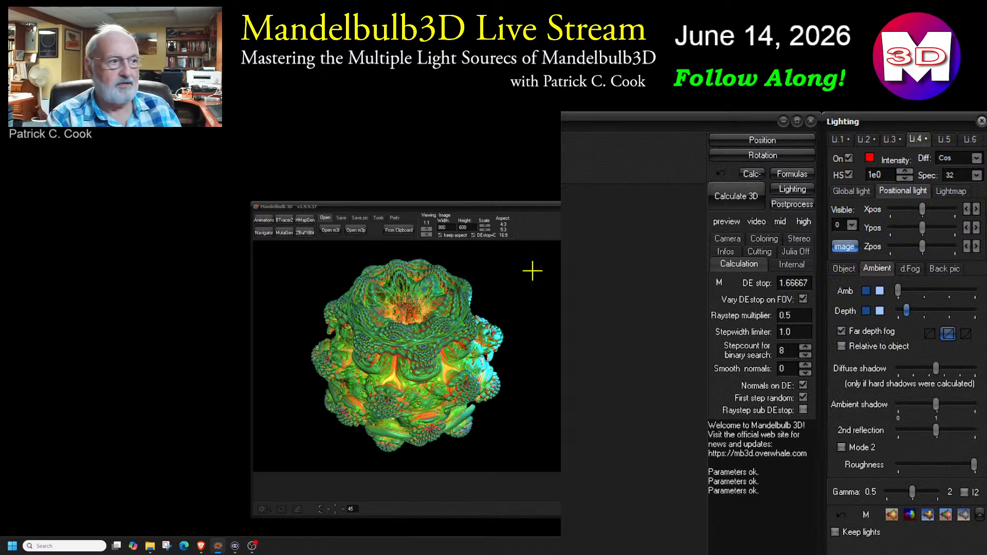
pyautogui.click(334, 317)
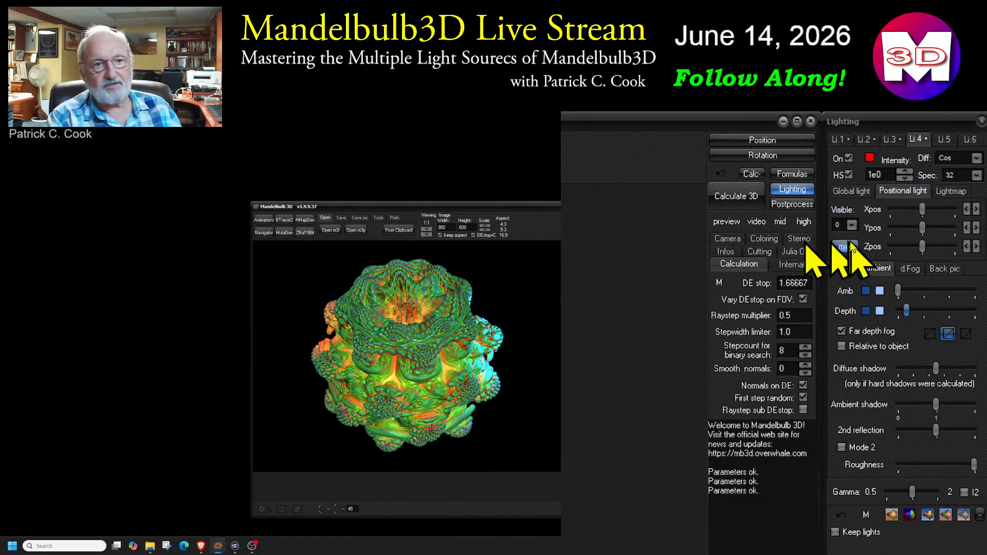
pyautogui.moveTo(922, 208); pyautogui.dragTo(919, 253)
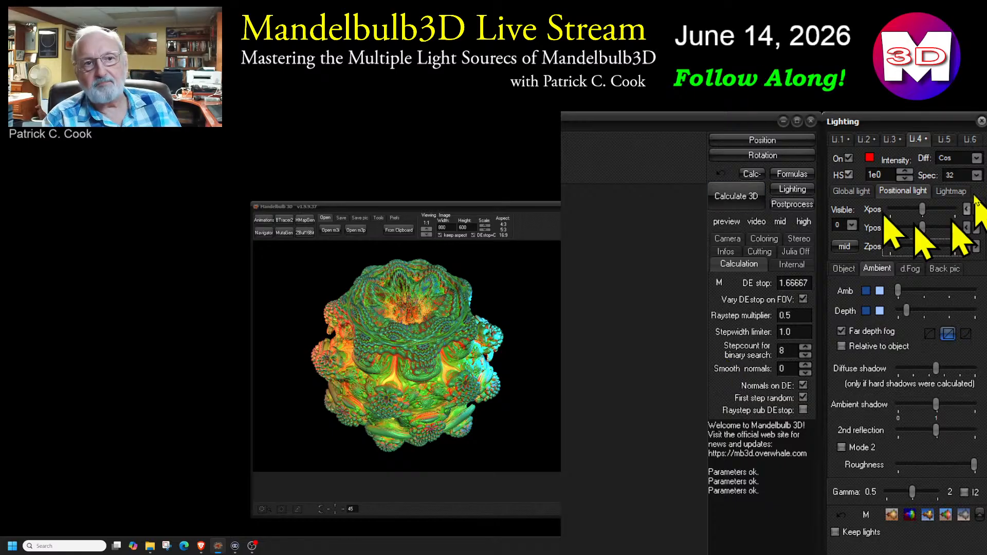
# Turn off lights 4, 3 and 2 so that only global light 1 illuminates the fractal
pyautogui.click(944, 140)
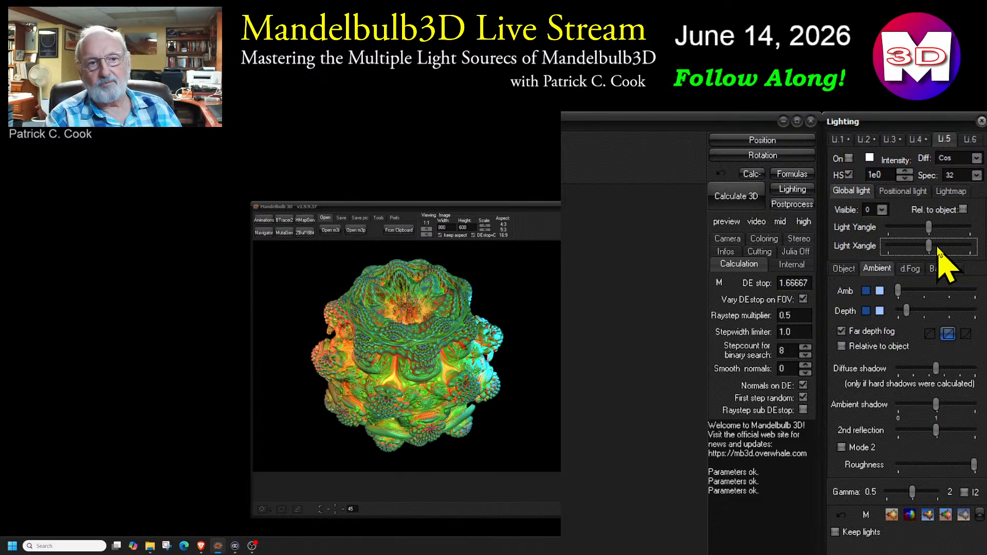
pyautogui.click(916, 139)
pyautogui.click(892, 140)
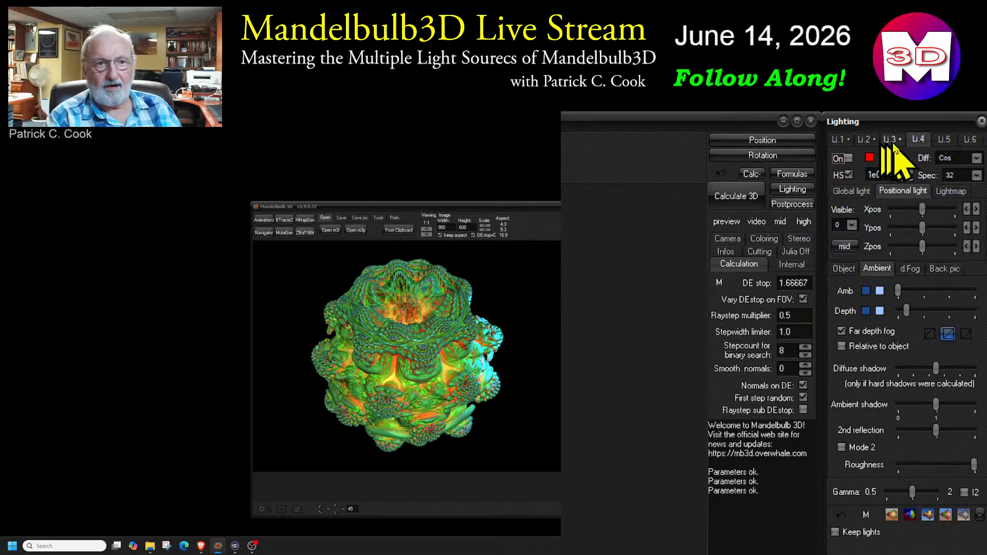
pyautogui.click(864, 140)
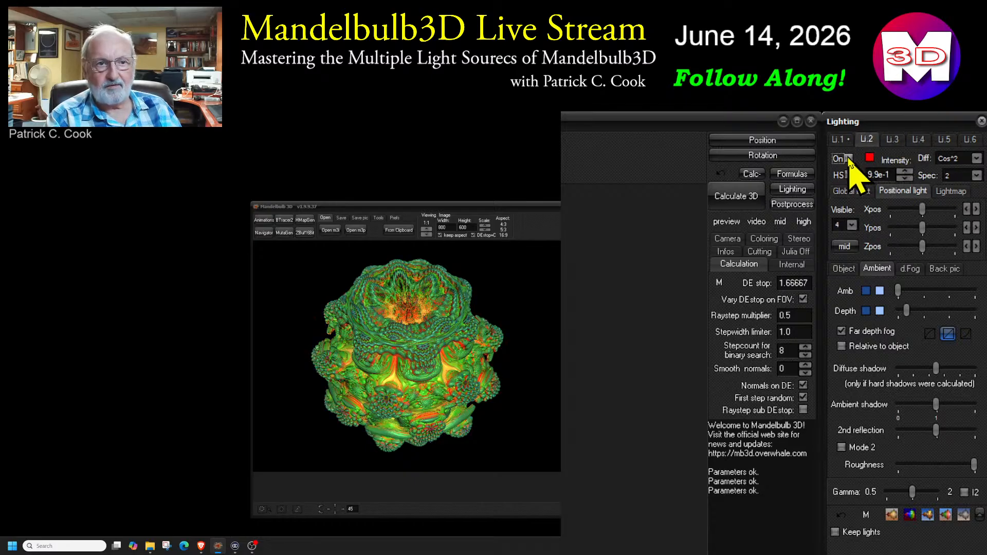
pyautogui.click(838, 140)
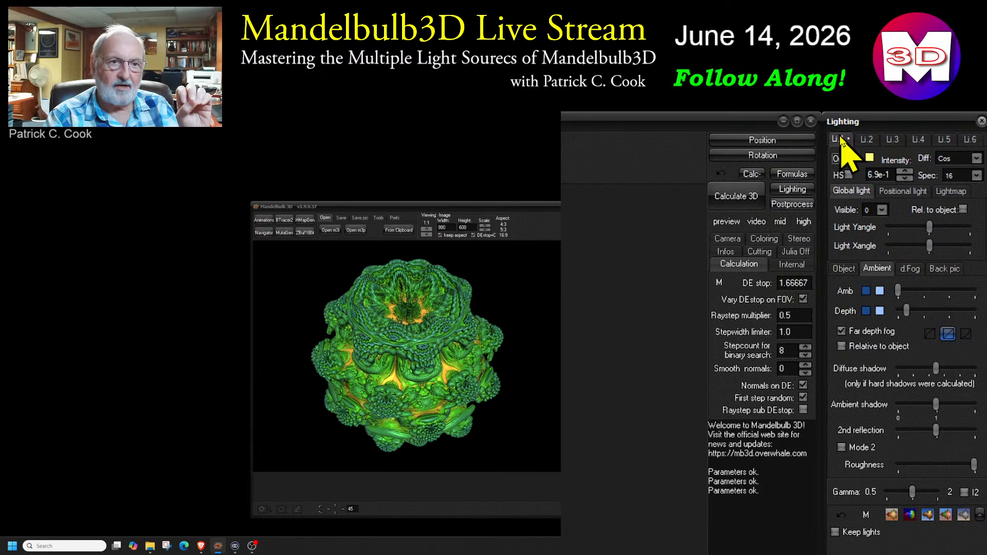
# Turn light 2 back on and slightly adjust global light 1's Y angle
pyautogui.click(867, 139)
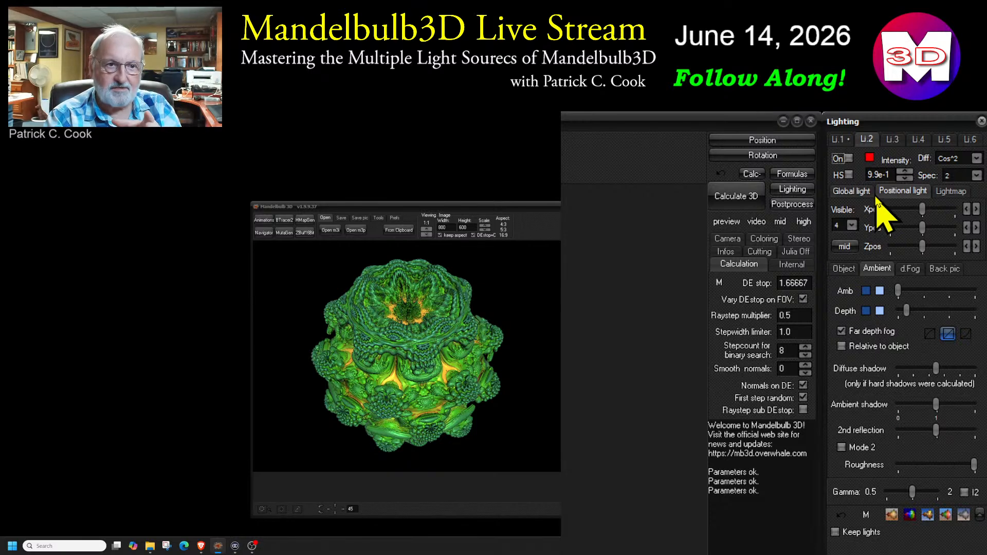
pyautogui.click(848, 158)
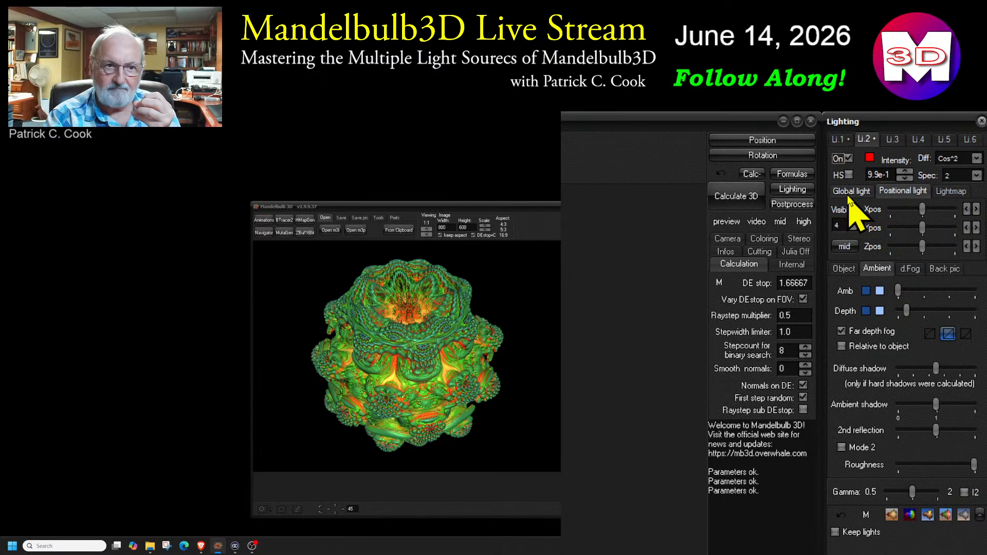
pyautogui.click(840, 140)
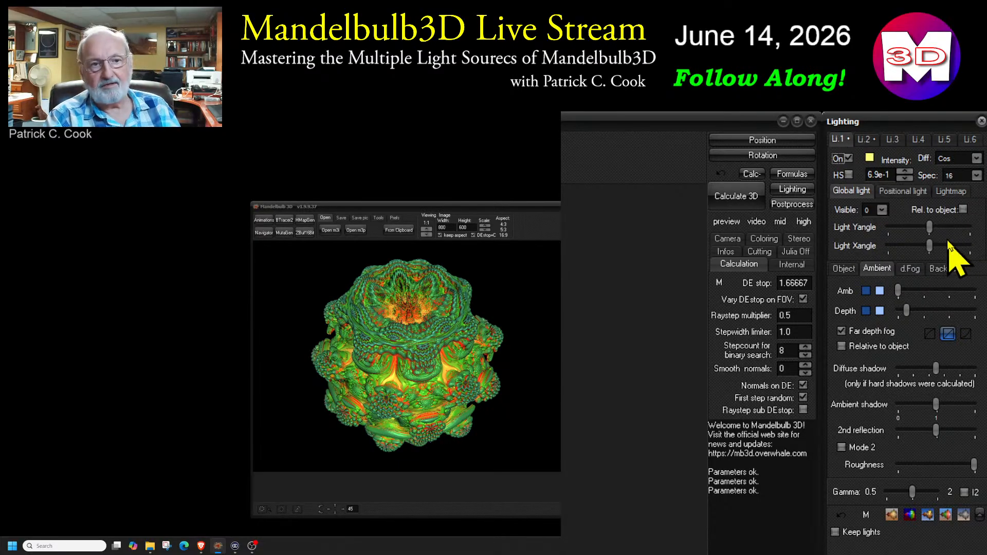
pyautogui.moveTo(929, 227); pyautogui.dragTo(931, 234)
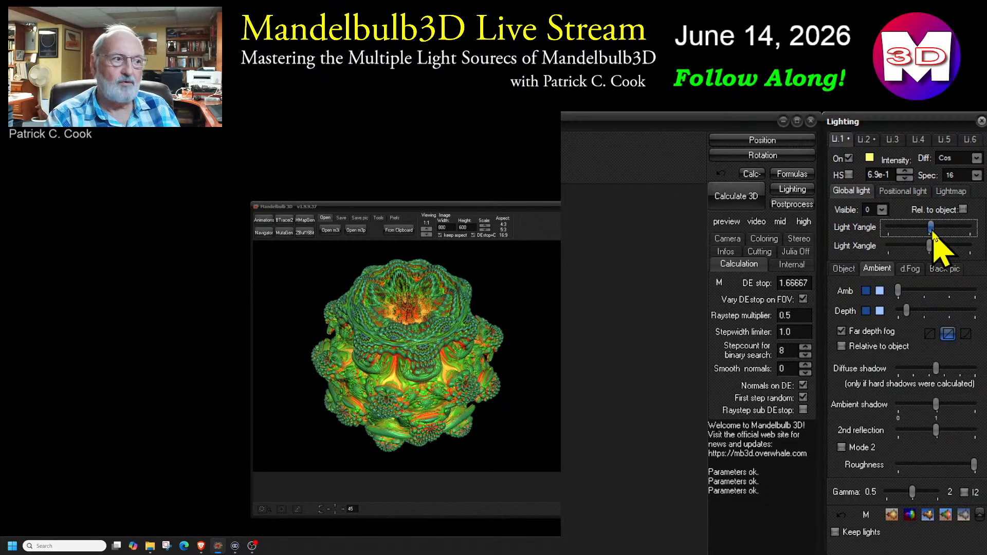
pyautogui.moveTo(932, 232); pyautogui.dragTo(929, 231)
# Compare the settings of lights 1, 2 and 3, noting global angles versus positional coordinates
pyautogui.click(893, 139)
pyautogui.click(902, 191)
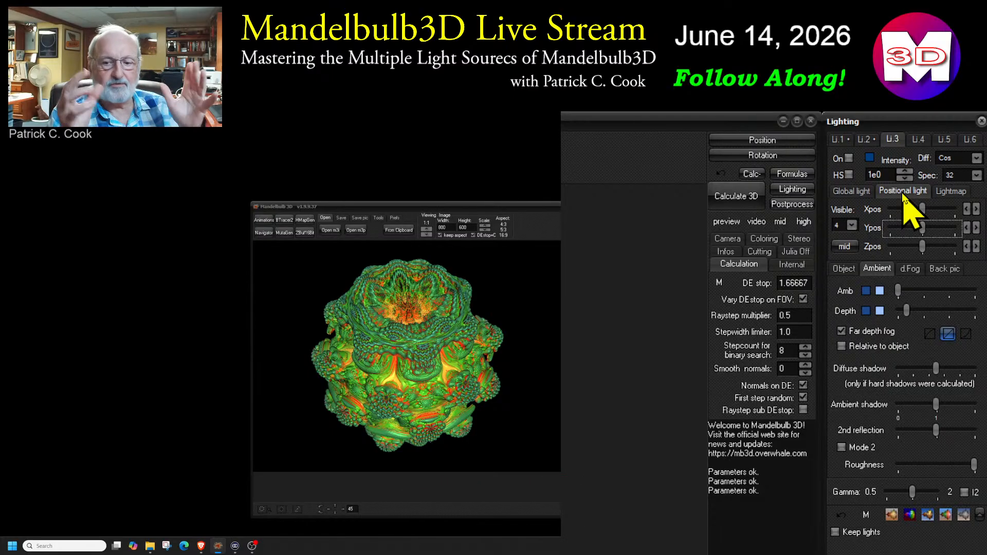
pyautogui.click(842, 140)
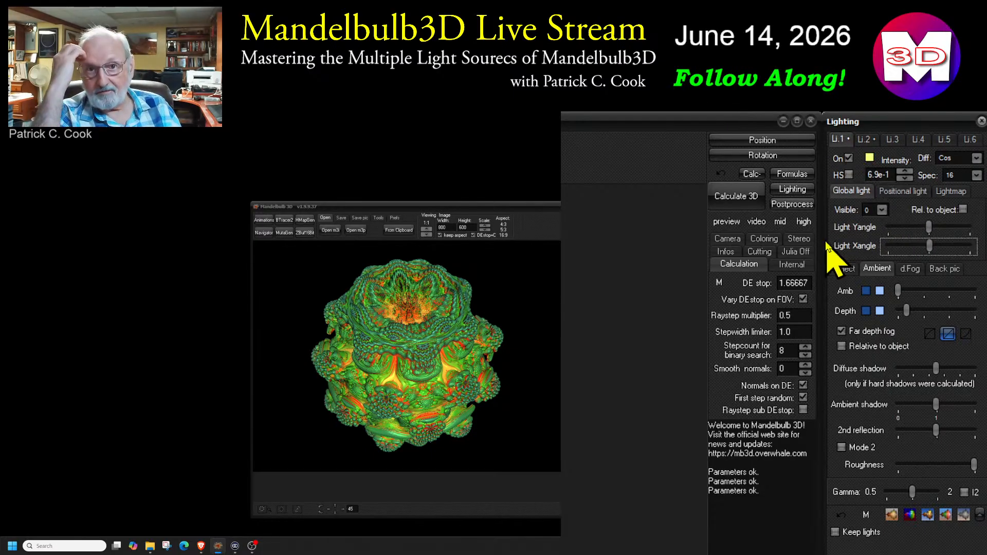
pyautogui.click(865, 140)
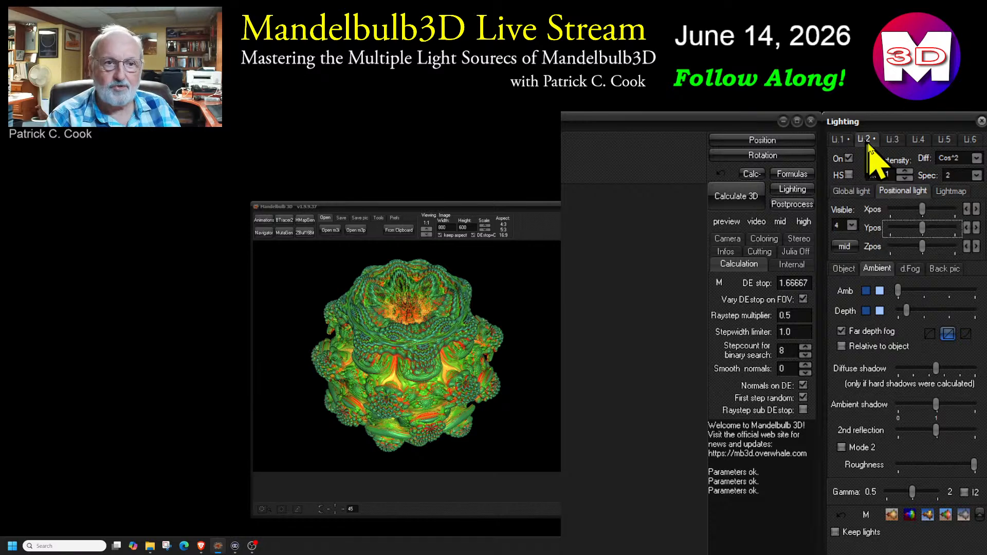
pyautogui.click(893, 144)
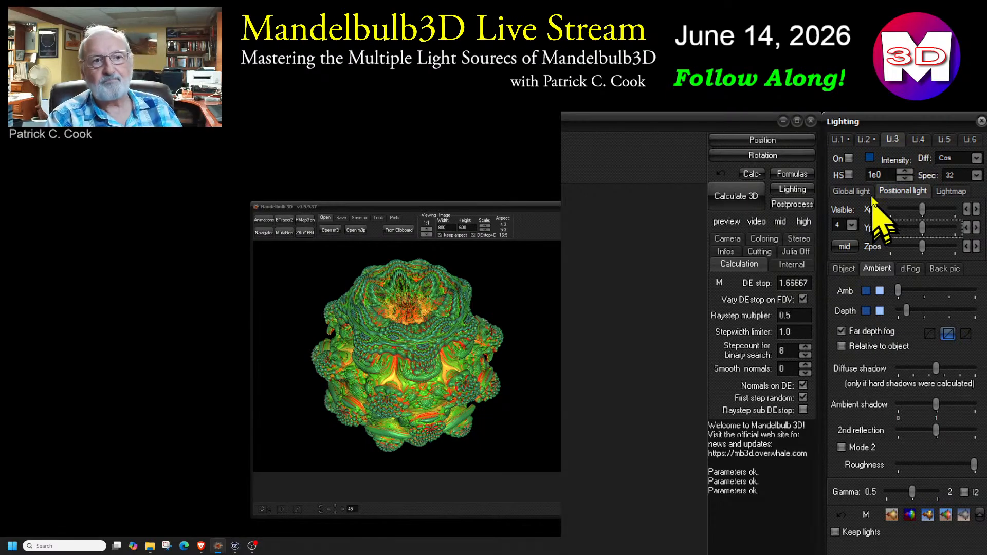
pyautogui.click(836, 140)
pyautogui.click(865, 140)
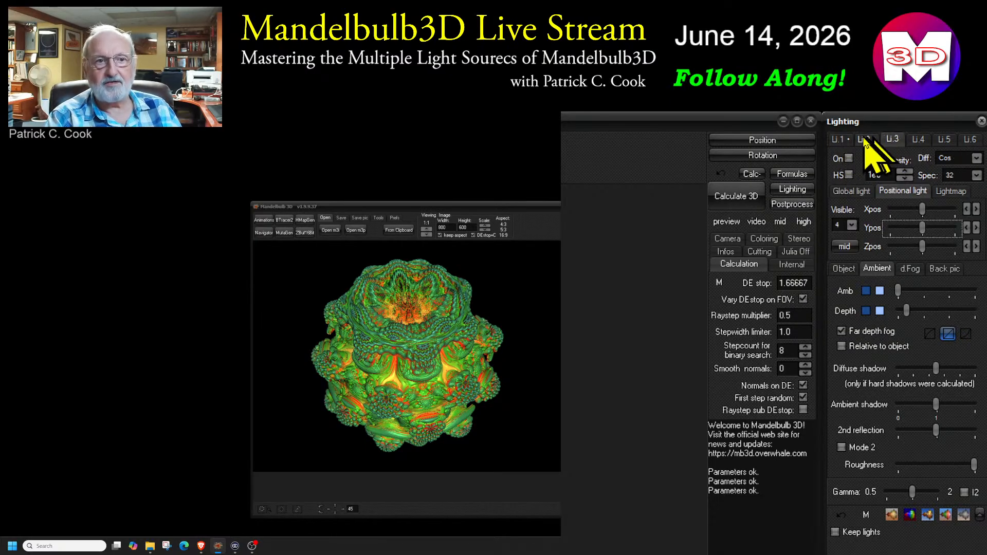
pyautogui.click(838, 140)
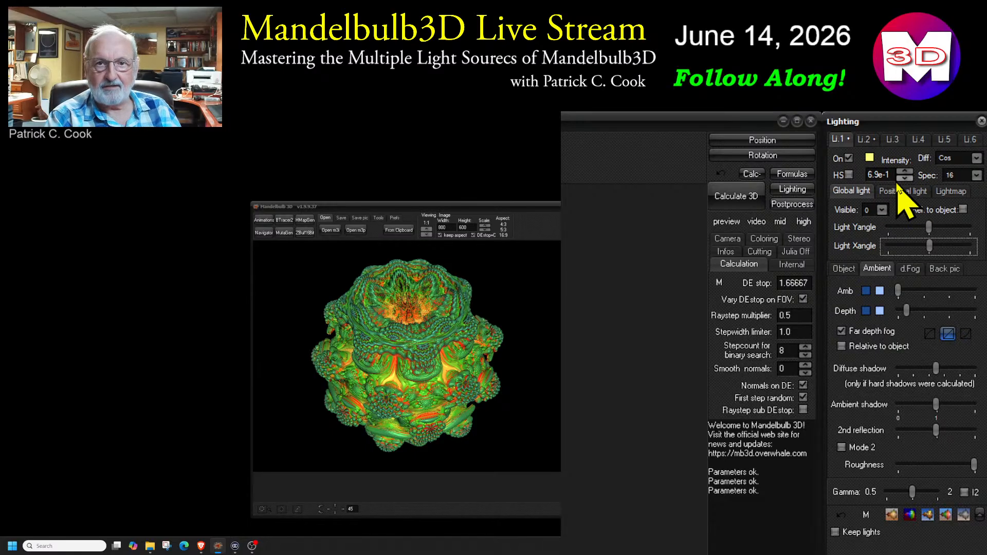
pyautogui.click(866, 139)
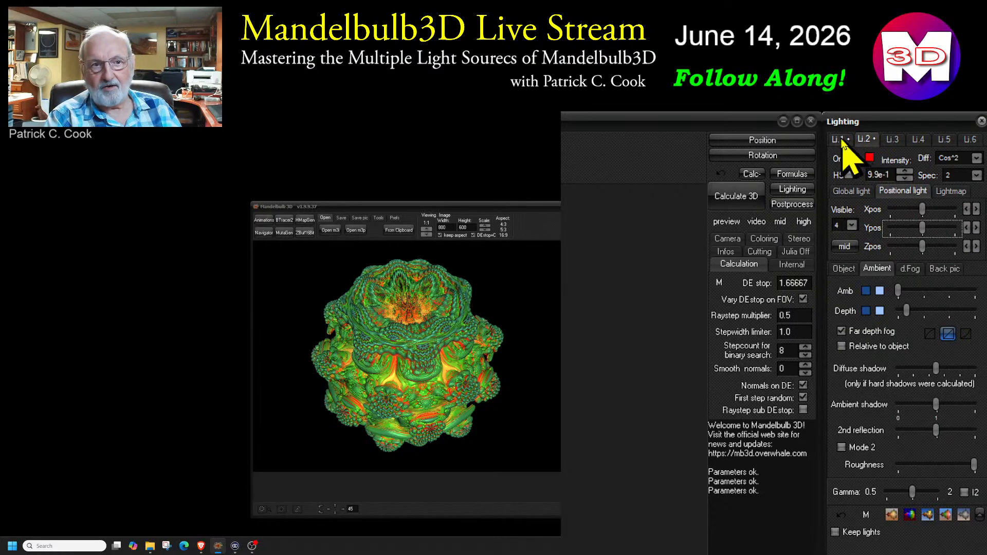
pyautogui.click(842, 140)
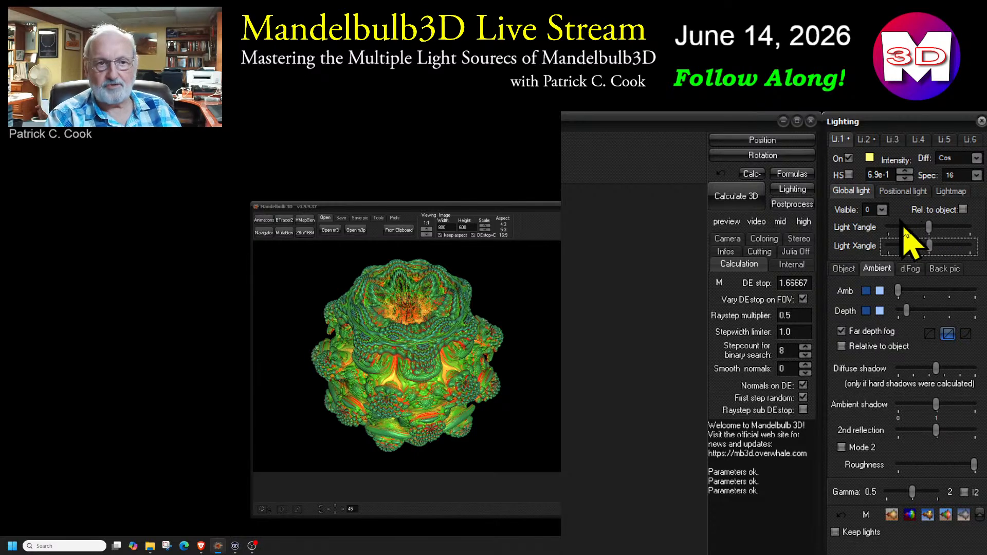
pyautogui.click(863, 139)
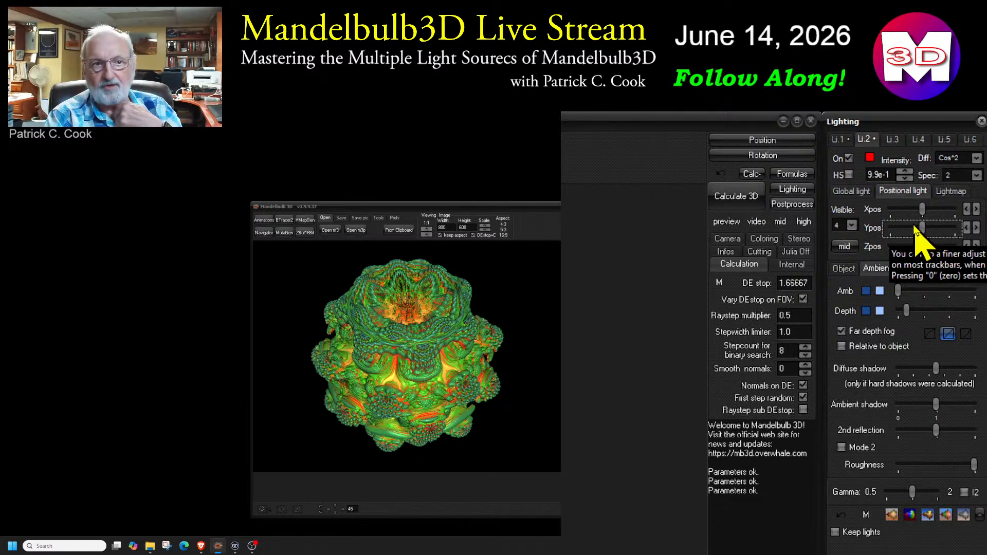
pyautogui.click(837, 139)
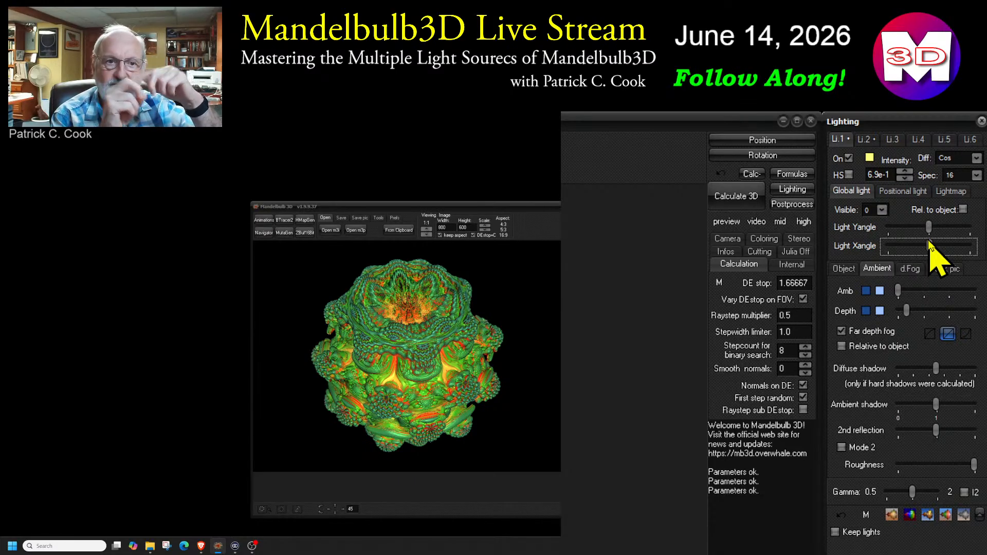
# Switch light 1 to a positional light and turn lights 3 and 4 back on
pyautogui.click(902, 191)
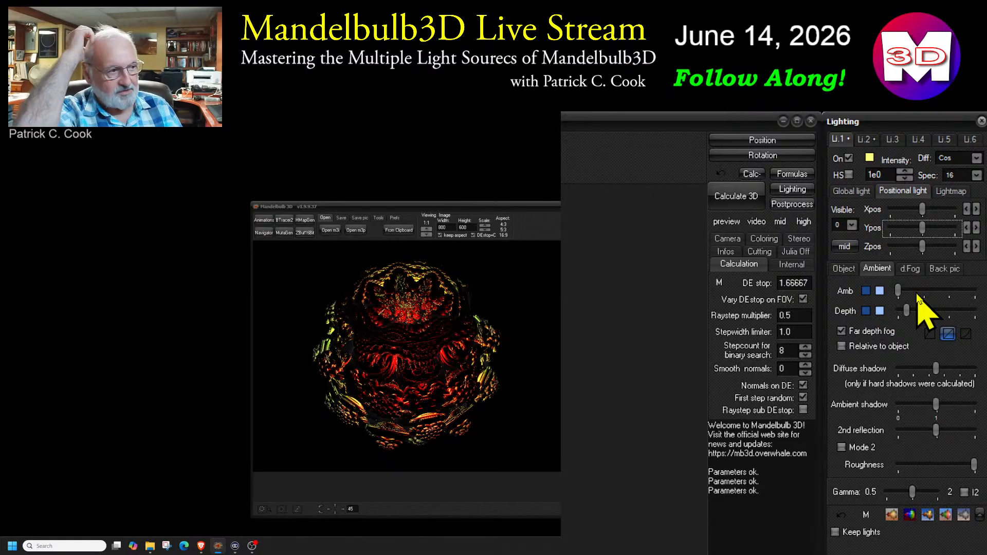
pyautogui.click(873, 142)
pyautogui.click(891, 140)
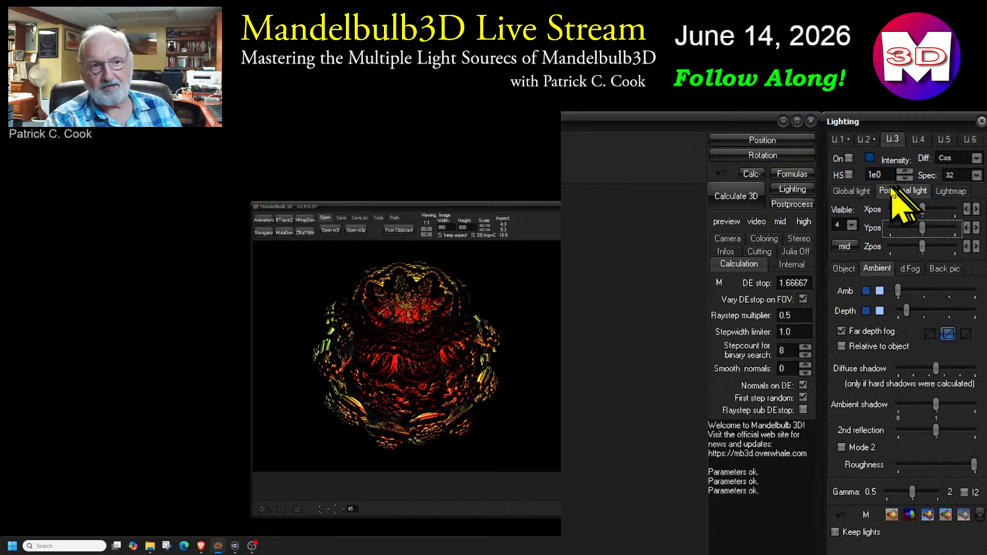
pyautogui.click(848, 158)
pyautogui.click(918, 139)
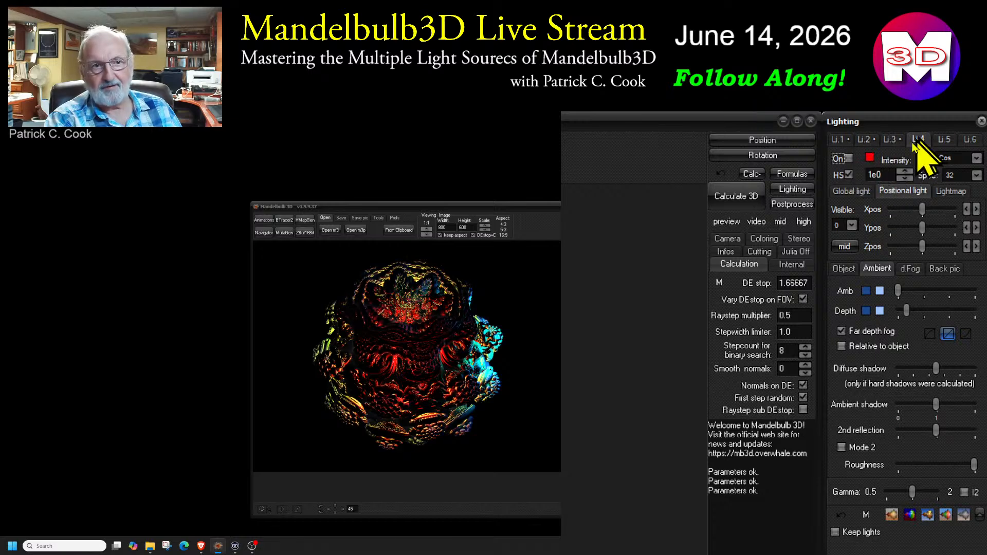
pyautogui.click(848, 158)
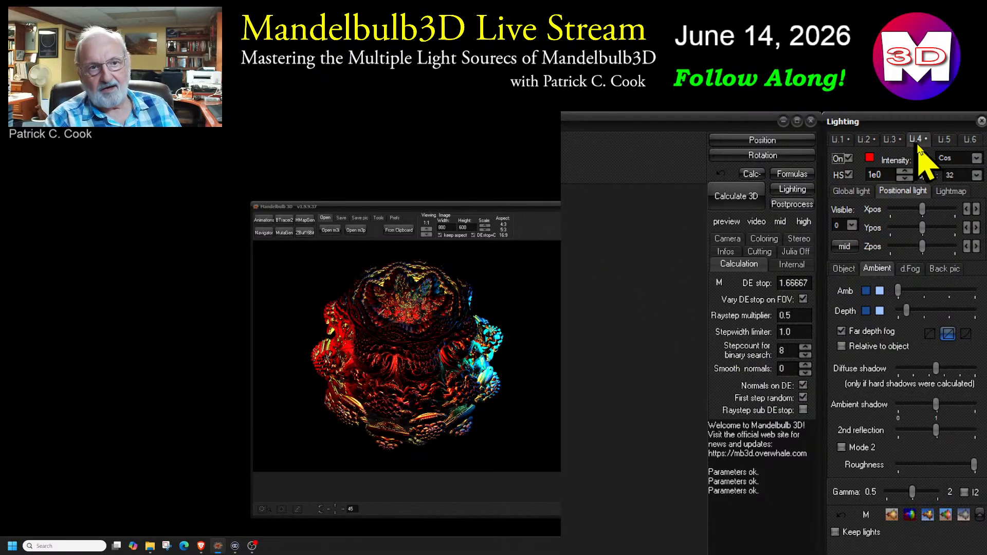
# Turn off lights 4, 3, 2 and 1 one after another
pyautogui.click(848, 158)
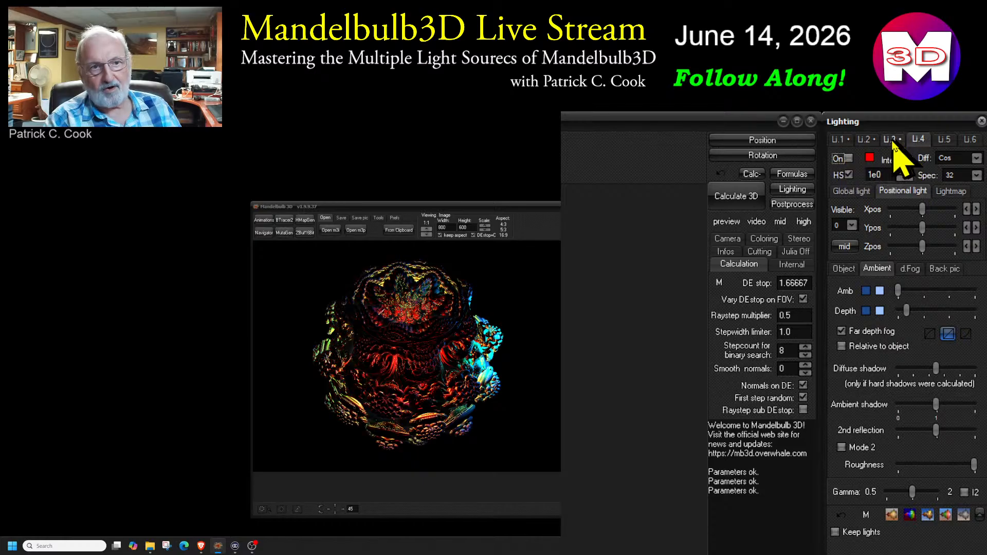
pyautogui.click(892, 138)
pyautogui.click(848, 158)
pyautogui.click(866, 138)
pyautogui.click(848, 158)
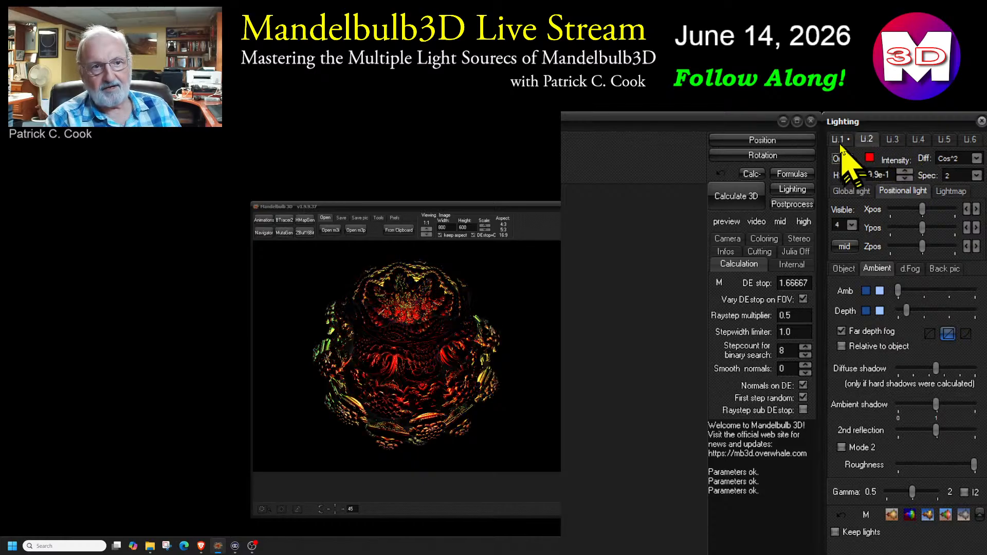
pyautogui.click(838, 139)
pyautogui.click(846, 158)
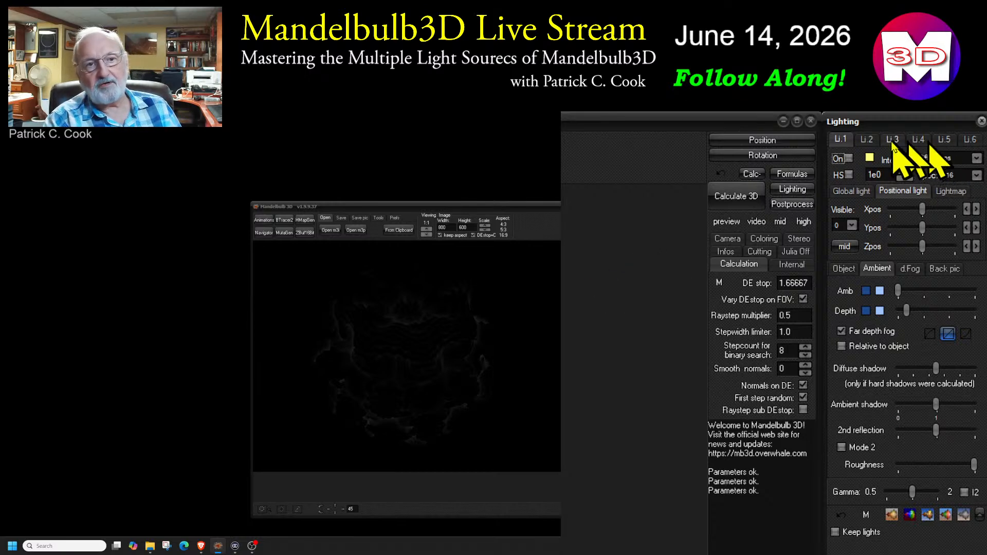
# Turn on light 6 and make it a lightmap light source
pyautogui.click(970, 140)
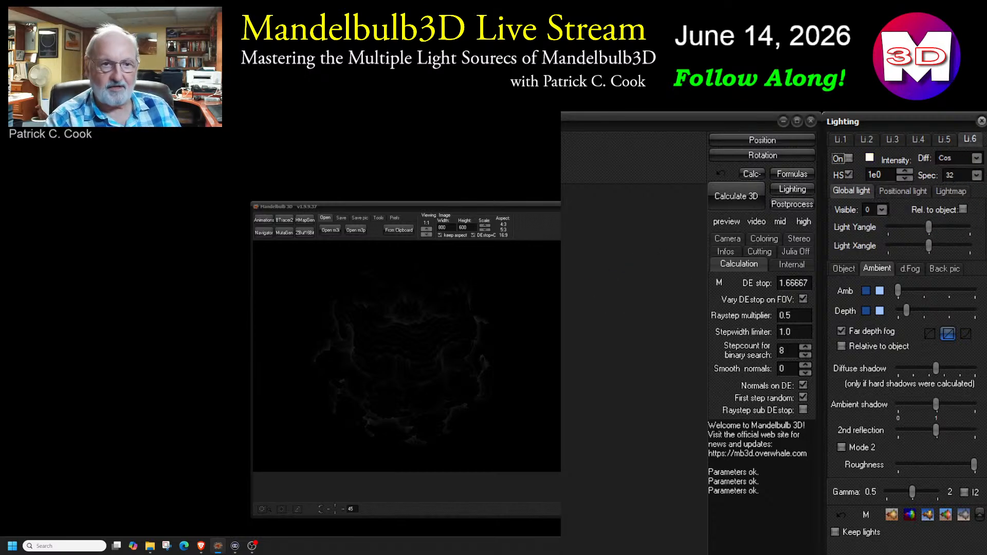
pyautogui.click(848, 158)
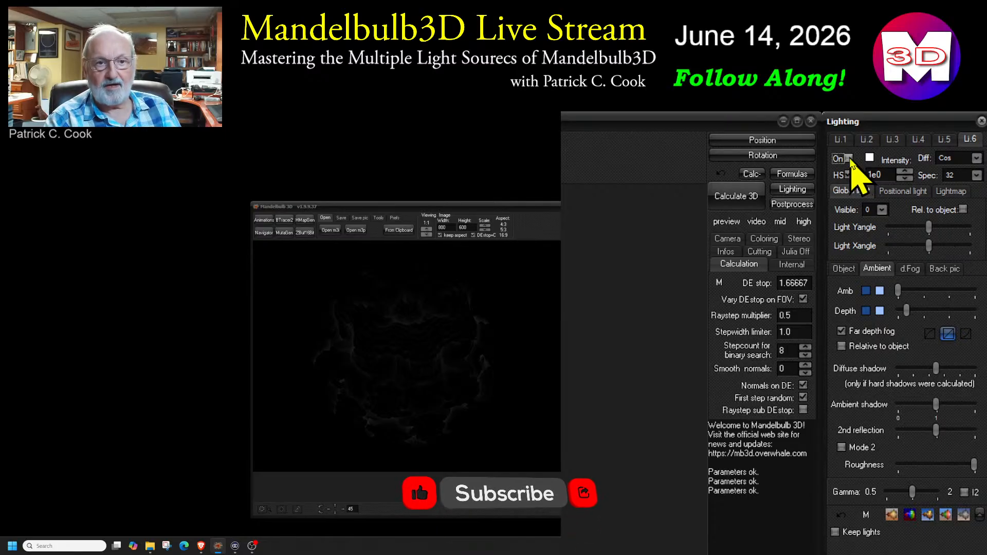
pyautogui.click(951, 190)
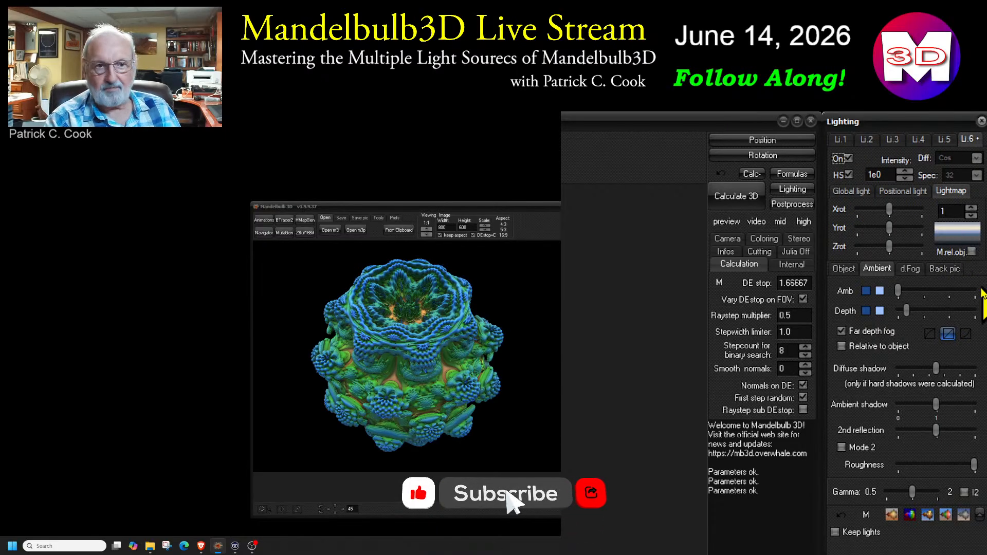
# Review the settings of lights 5, 4 and 3, and return to the lightmap light 6
pyautogui.click(944, 141)
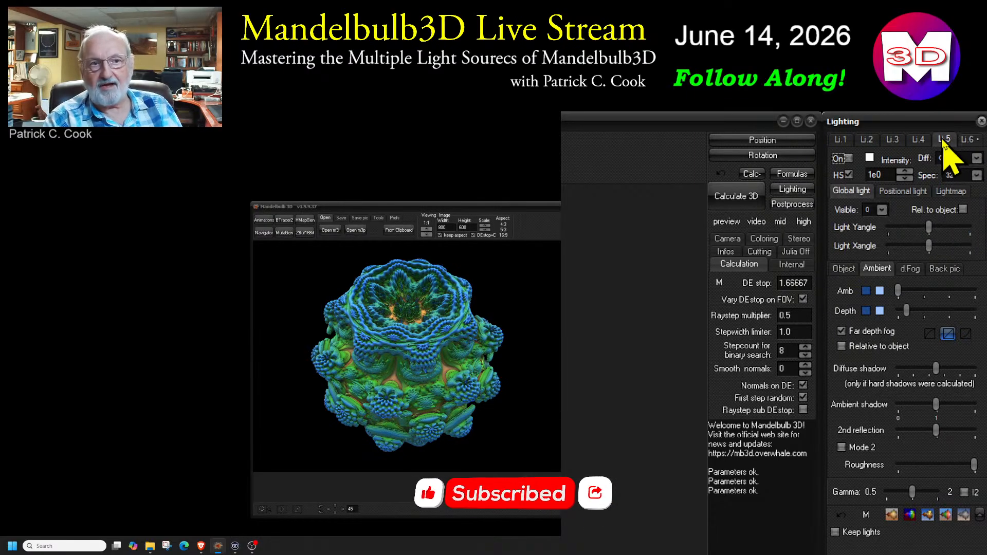
pyautogui.click(917, 139)
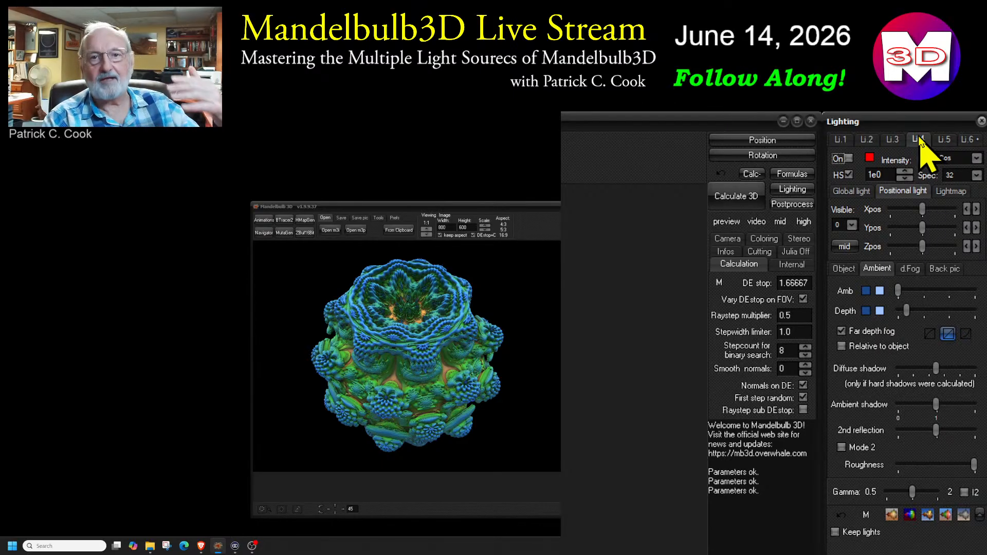
pyautogui.click(892, 139)
pyautogui.click(967, 139)
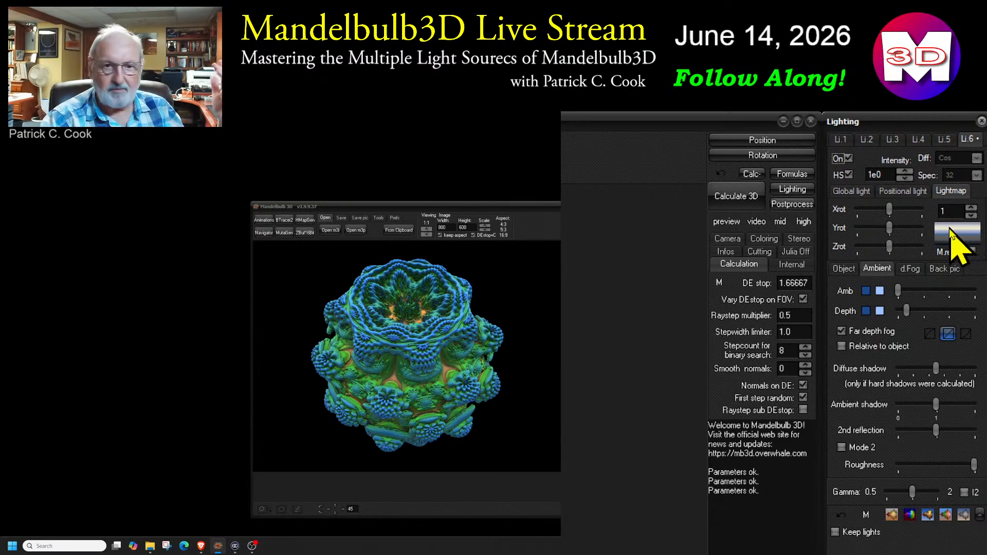
# Cycle light 6 through the available lightmap images and settle on lightmap number 7
pyautogui.click(971, 211)
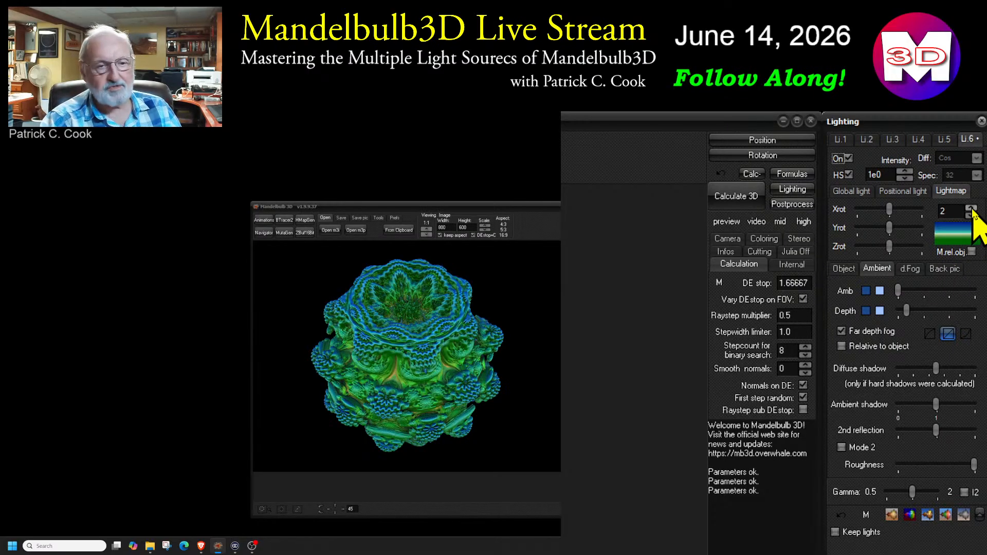
pyautogui.click(971, 211)
pyautogui.click(971, 211)
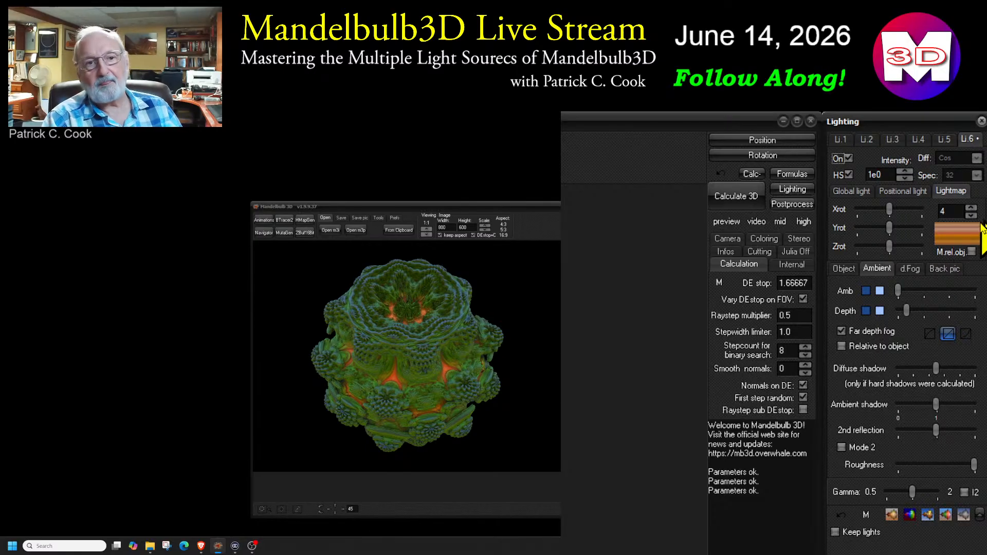
pyautogui.click(971, 208)
pyautogui.click(971, 208)
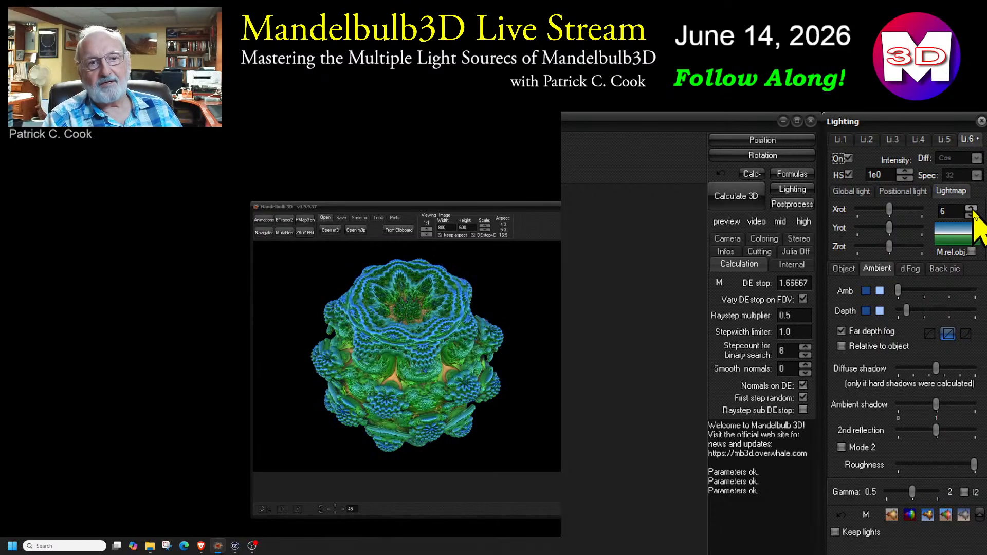
pyautogui.click(971, 208)
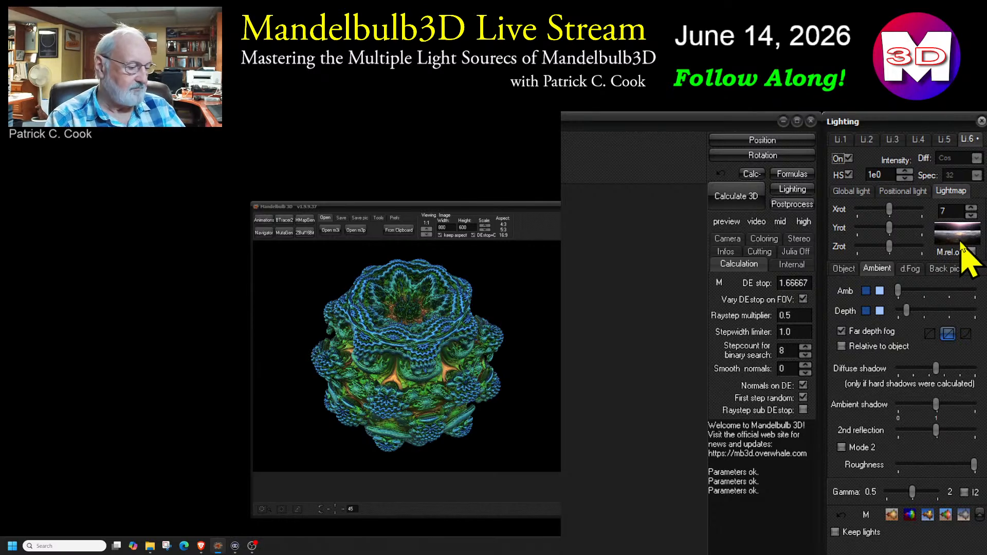
pyautogui.press('super+plus')
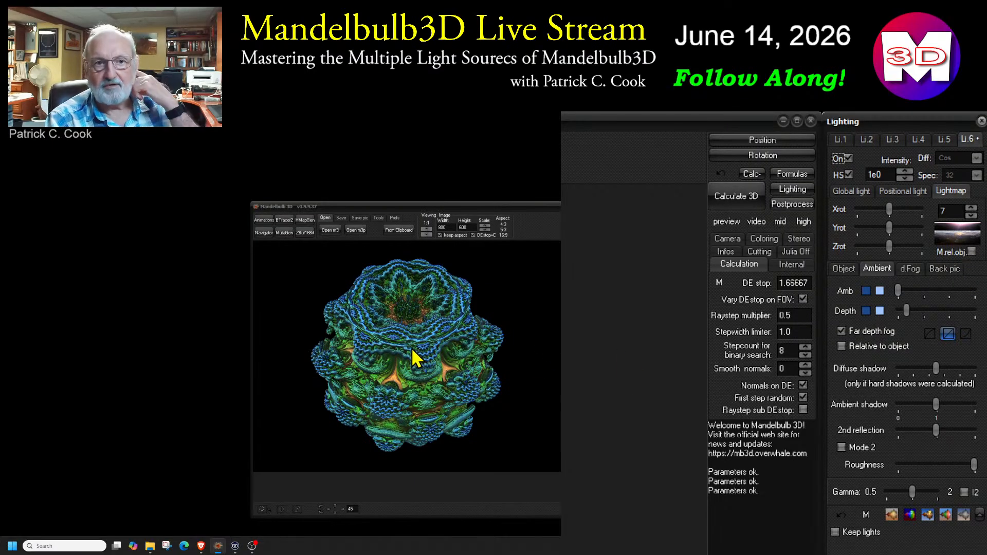
# Check lights 1, 2 and 3, and switch light 6 off and back on to compare the fractal's illumination
pyautogui.click(840, 140)
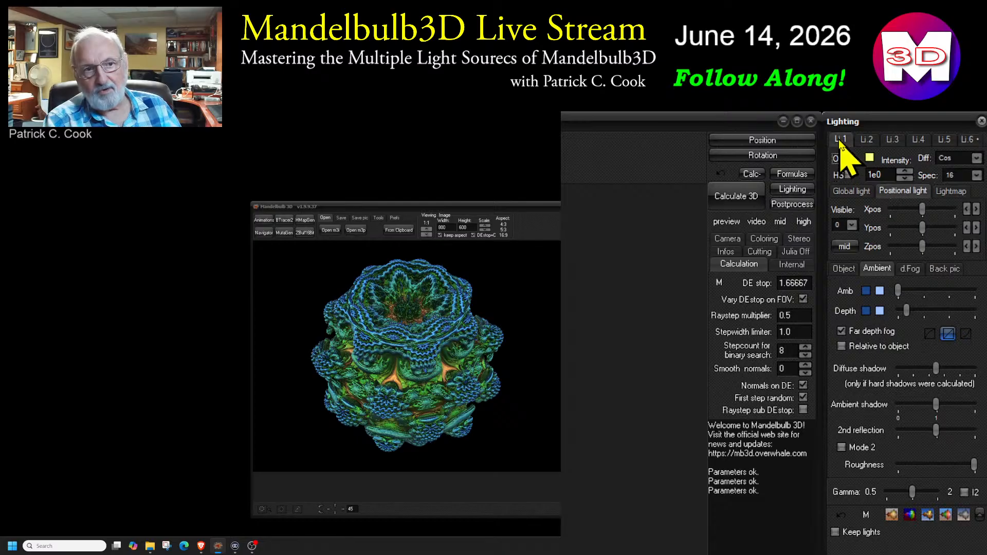
pyautogui.click(868, 139)
pyautogui.click(893, 140)
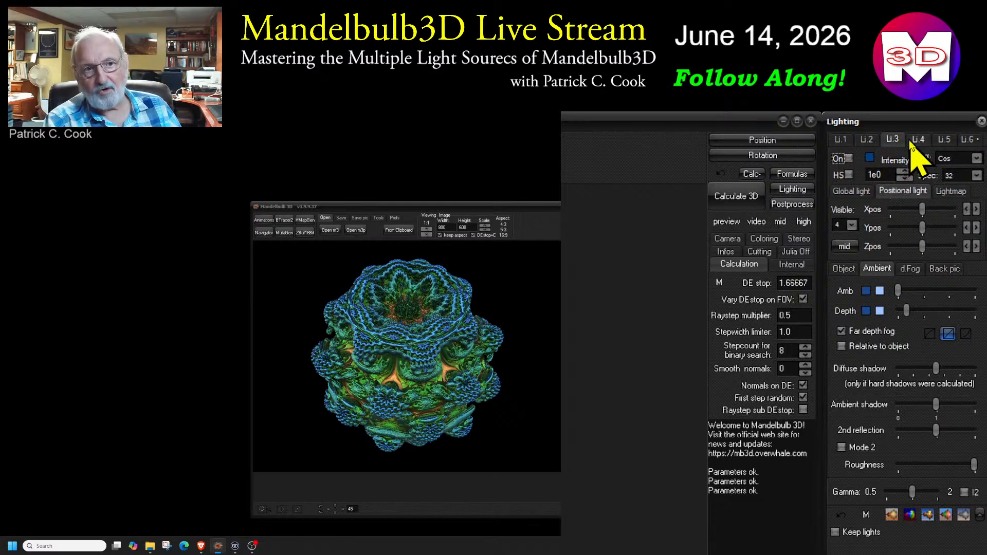
pyautogui.click(975, 142)
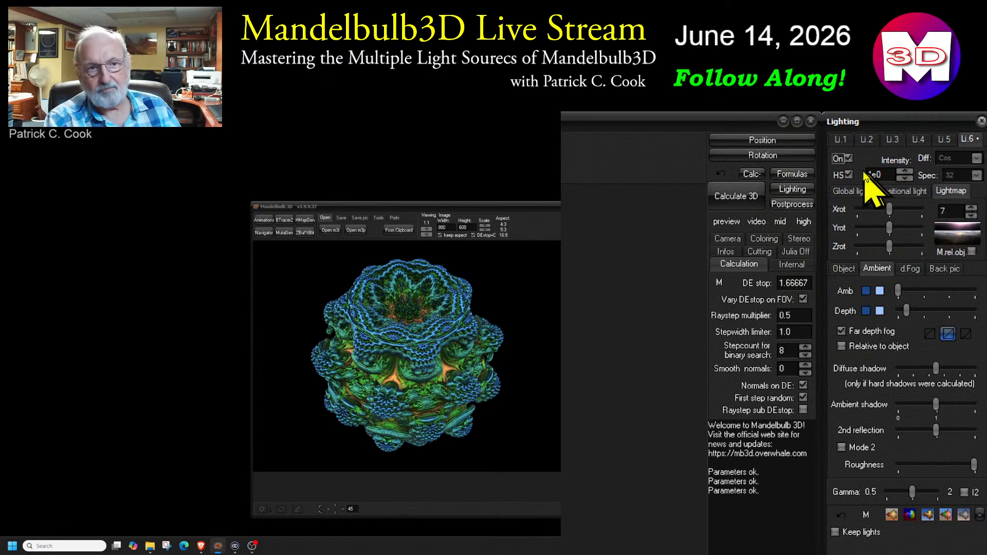
pyautogui.click(848, 159)
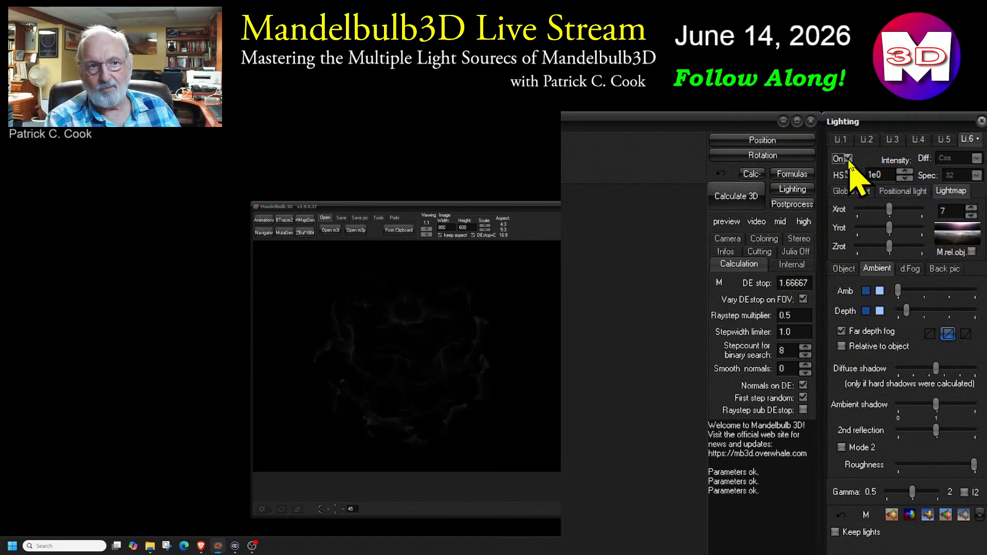
pyautogui.click(848, 159)
pyautogui.click(848, 158)
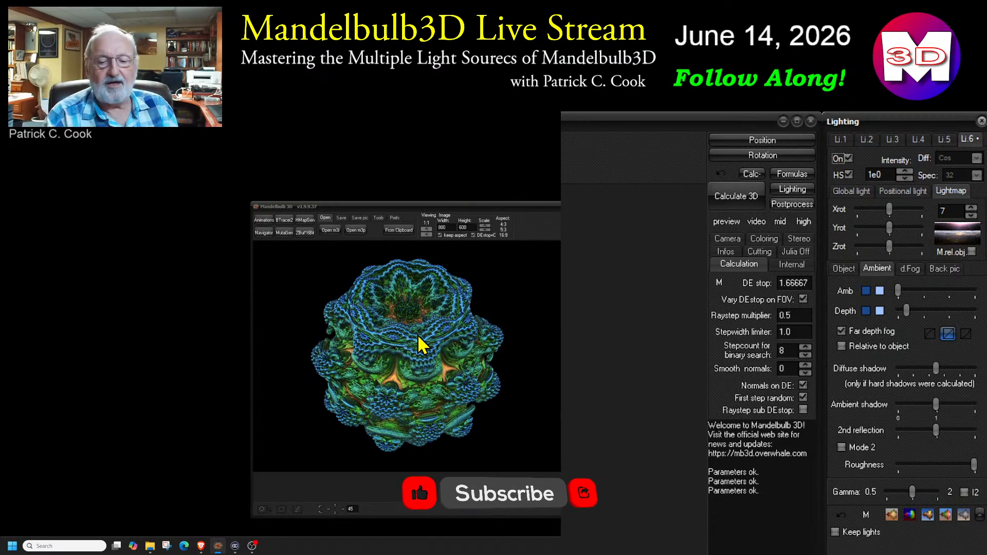
# Replace the first formula with Amazing Box and calculate the 3D image
pyautogui.click(793, 175)
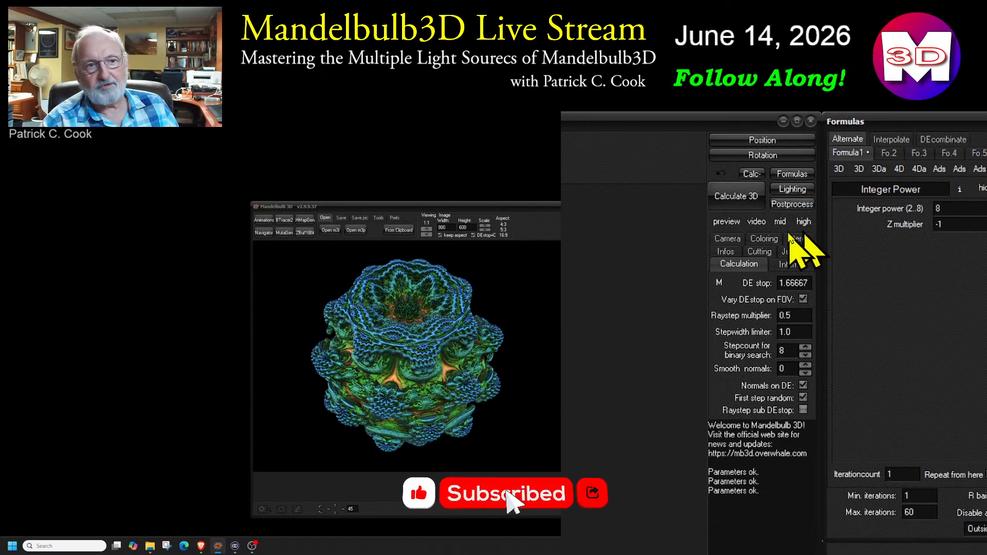
pyautogui.click(853, 166)
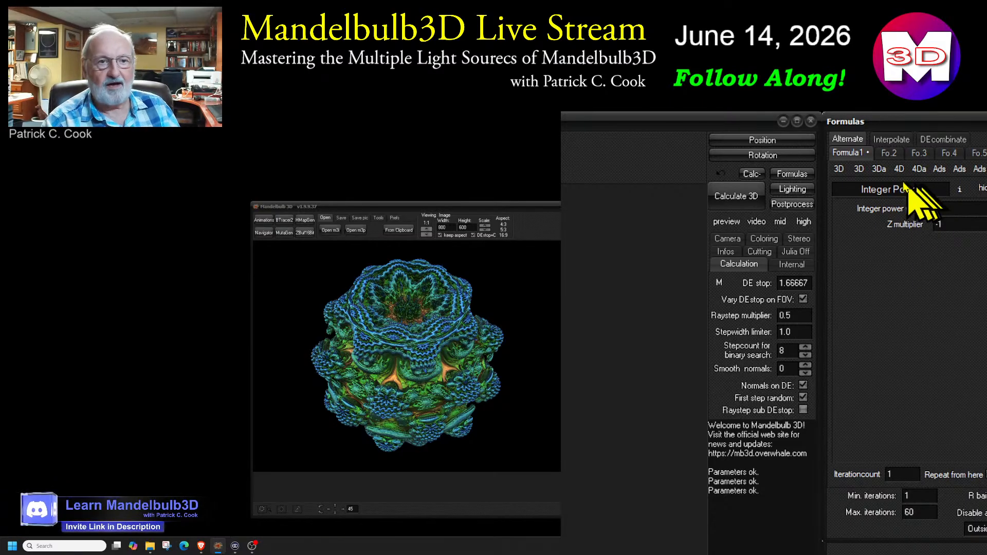
pyautogui.moveTo(879, 170)
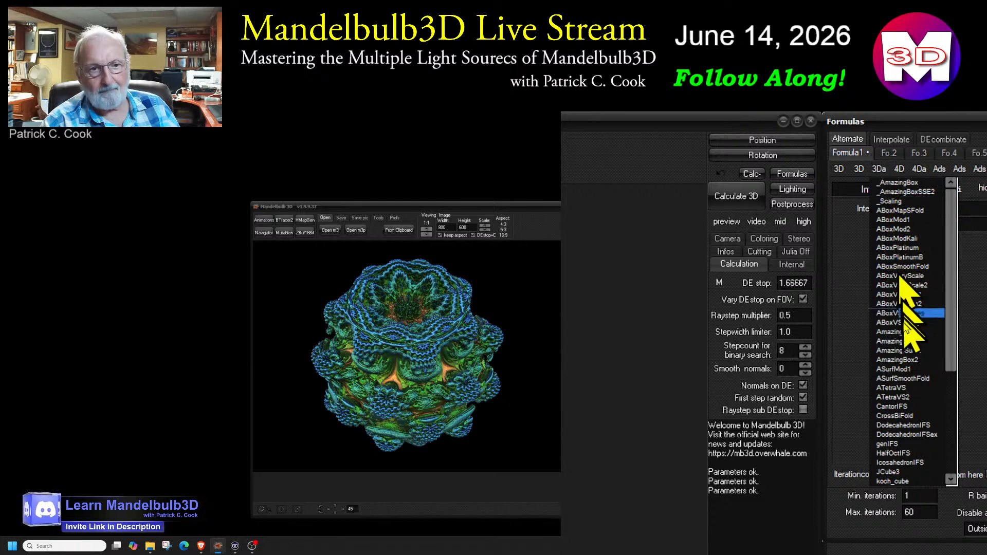
pyautogui.click(899, 332)
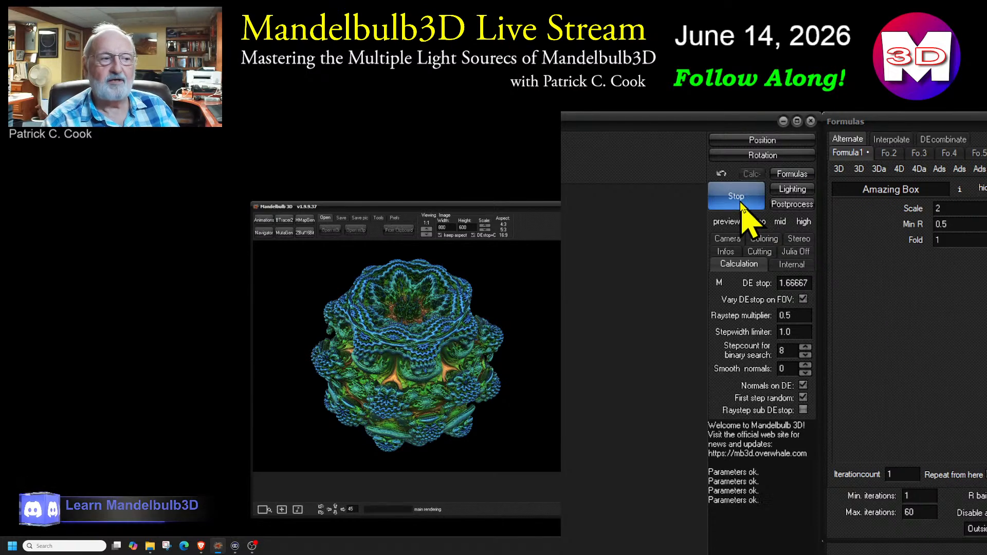
pyautogui.click(741, 204)
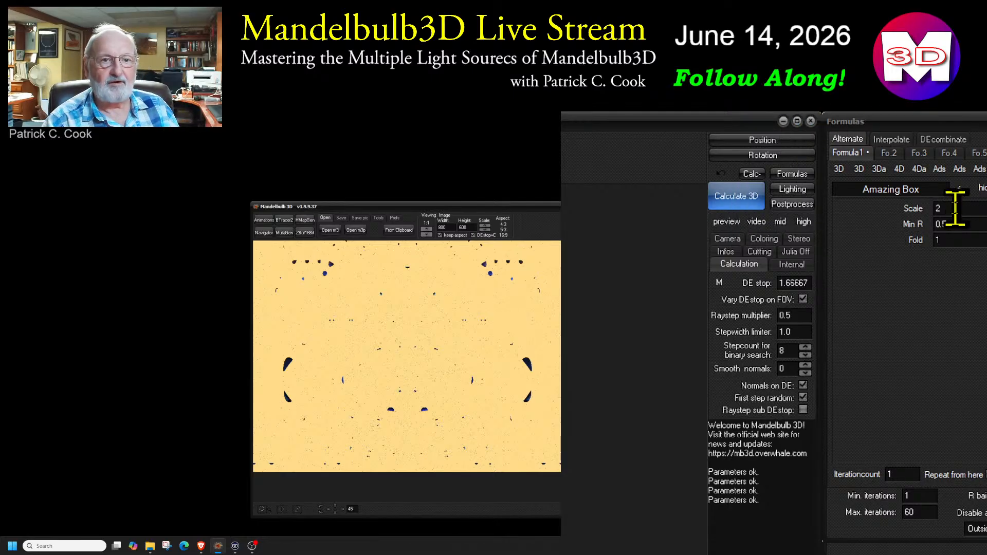
# Set the Amazing Box scale to 3 and recalculate the image
pyautogui.doubleClick(951, 208)
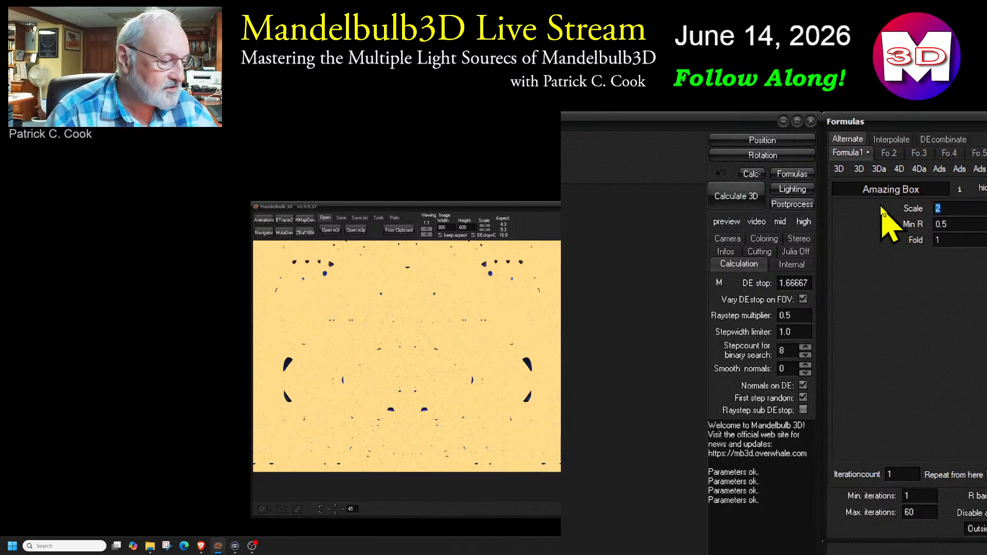
pyautogui.write('3')
pyautogui.click(745, 203)
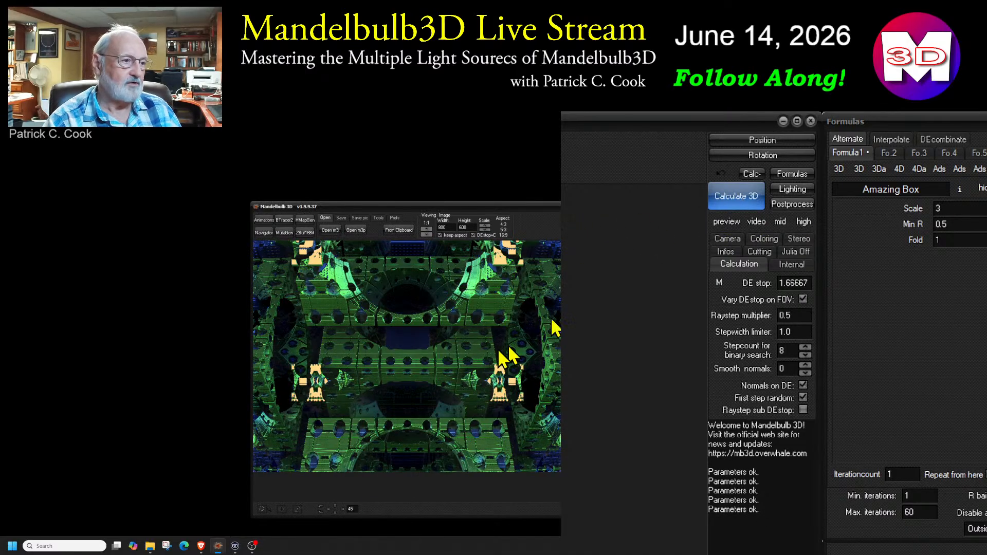
# Open the Navigator beside the main image, walk forward into the Amazing Box and adjust the preview's lightness
pyautogui.click(264, 232)
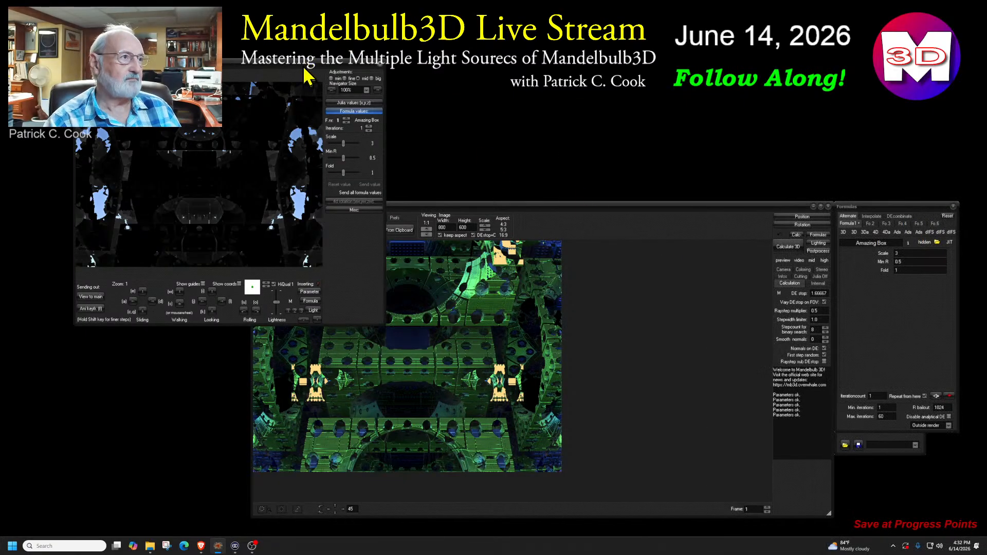
pyautogui.moveTo(305, 77); pyautogui.dragTo(681, 218)
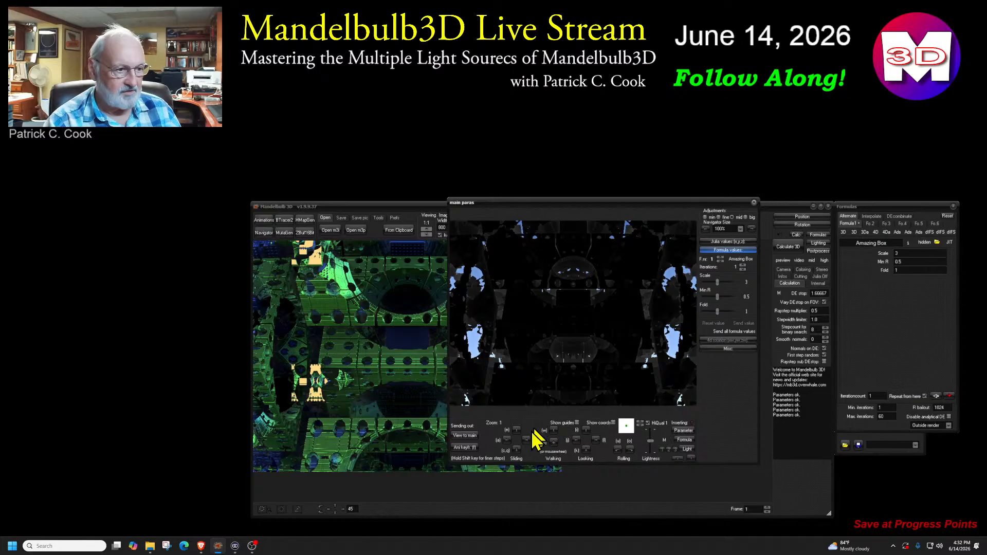
pyautogui.click(554, 431)
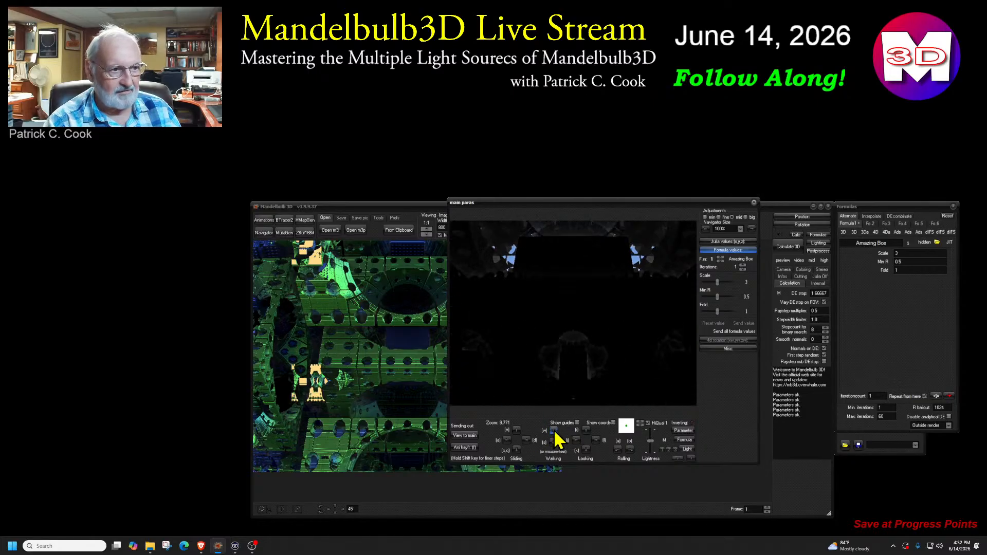
pyautogui.click(651, 436)
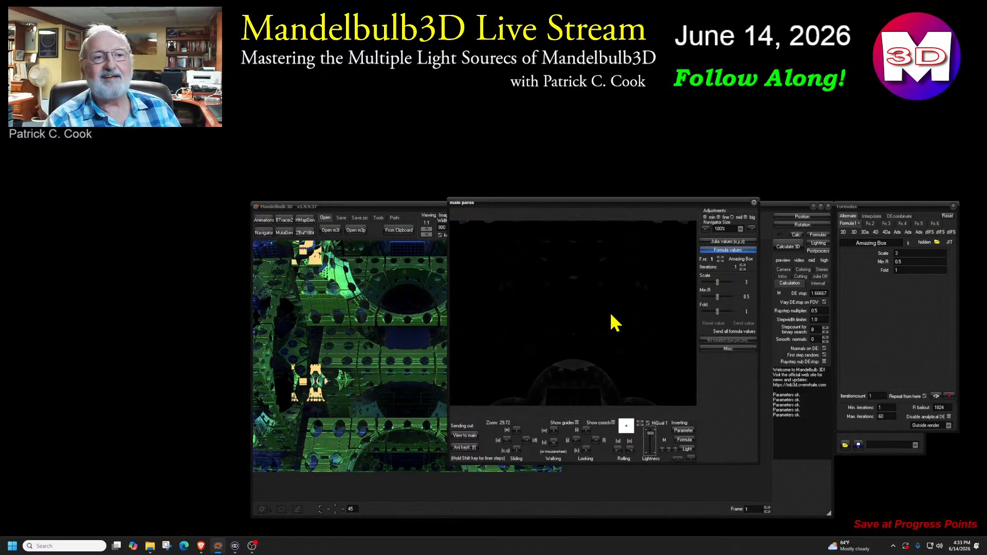
# Move the Navigator clear of the main window and turn on positional light 1 in the lighting settings
pyautogui.moveTo(626, 203); pyautogui.dragTo(244, 199)
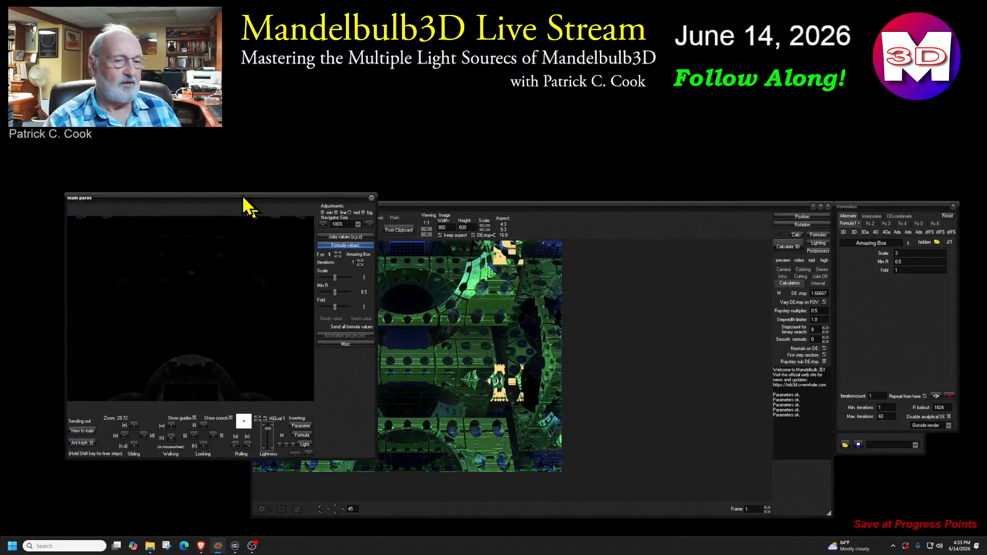
pyautogui.click(821, 242)
pyautogui.click(844, 216)
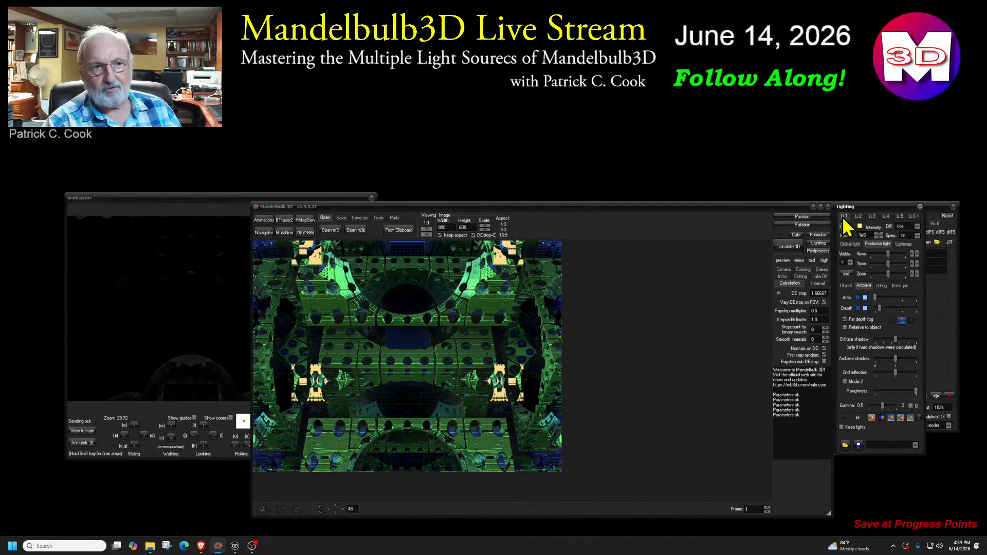
pyautogui.click(848, 226)
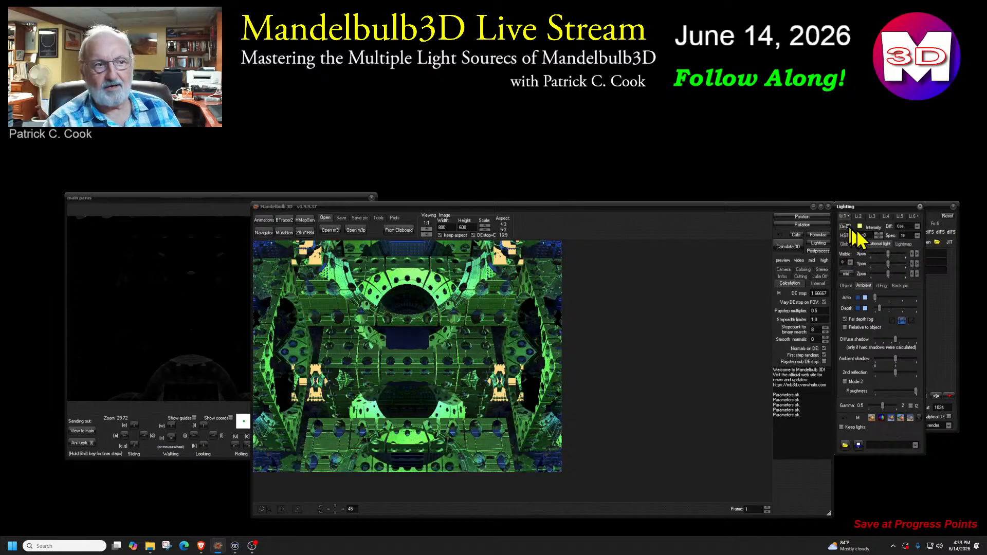
# Insert the main image's parameters into the Navigator and walk forward deep into the Amazing Box structure
pyautogui.moveTo(246, 209); pyautogui.dragTo(590, 234)
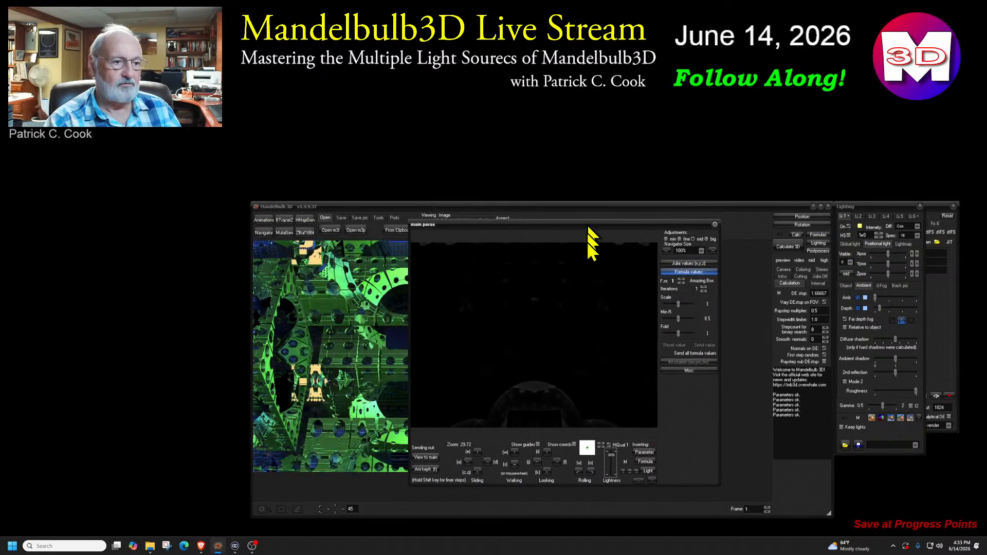
pyautogui.click(642, 452)
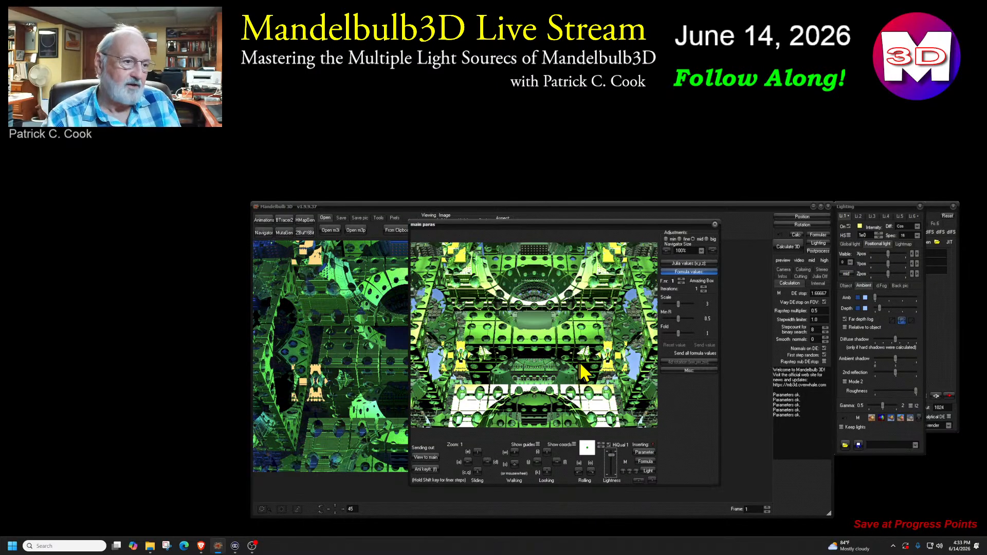
pyautogui.click(514, 452)
pyautogui.click(514, 453)
pyautogui.click(514, 453)
pyautogui.click(514, 453)
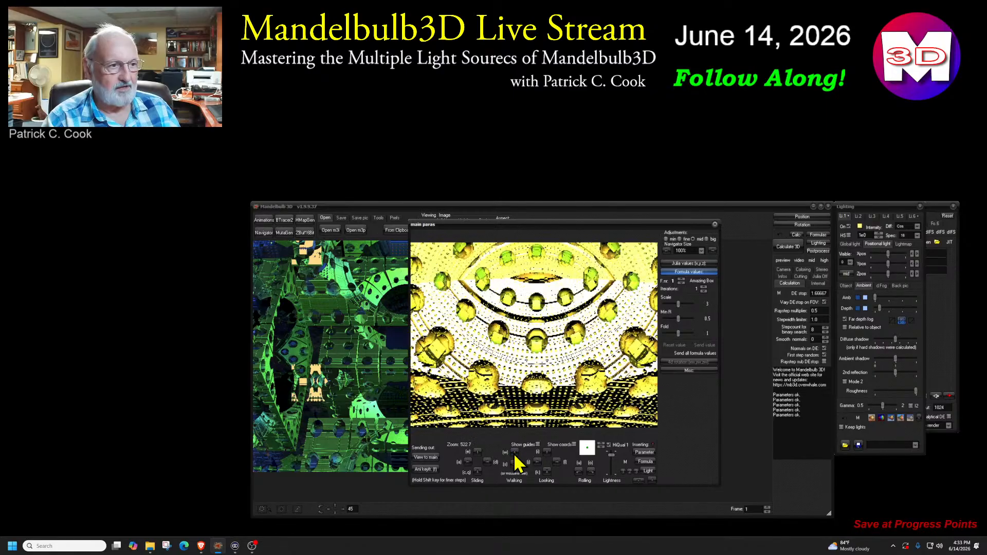
pyautogui.click(514, 453)
pyautogui.click(514, 453)
pyautogui.click(514, 452)
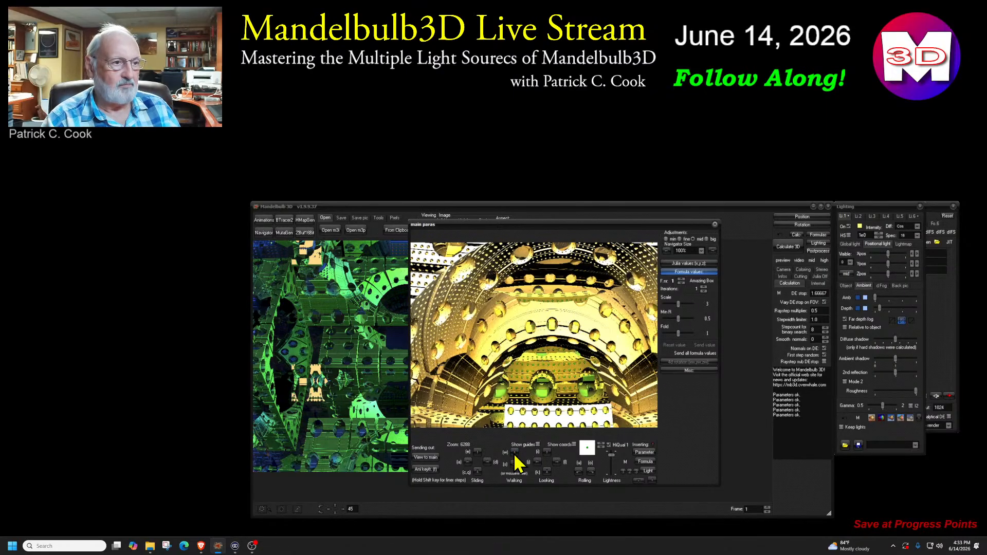
pyautogui.click(514, 453)
pyautogui.click(514, 453)
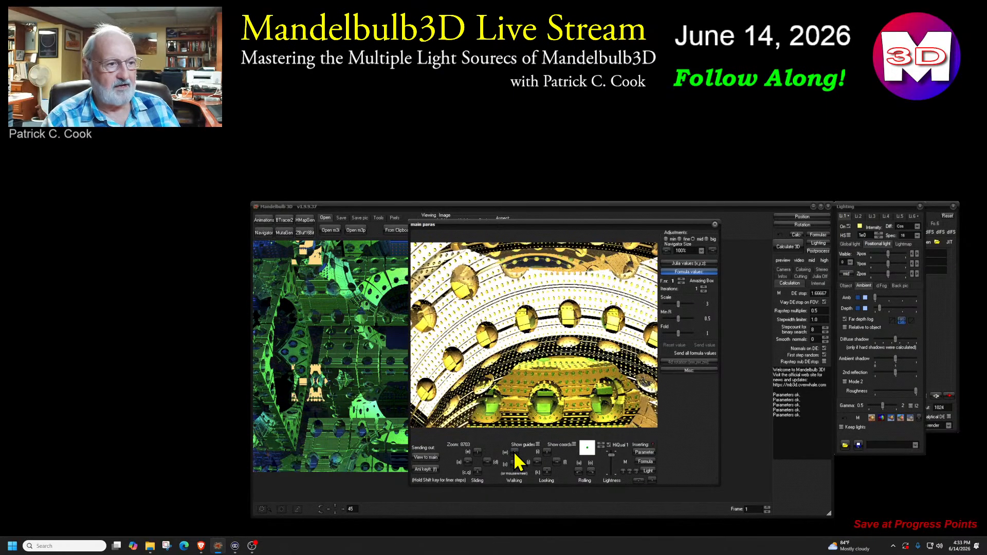
pyautogui.click(514, 453)
pyautogui.click(514, 453)
pyautogui.click(514, 452)
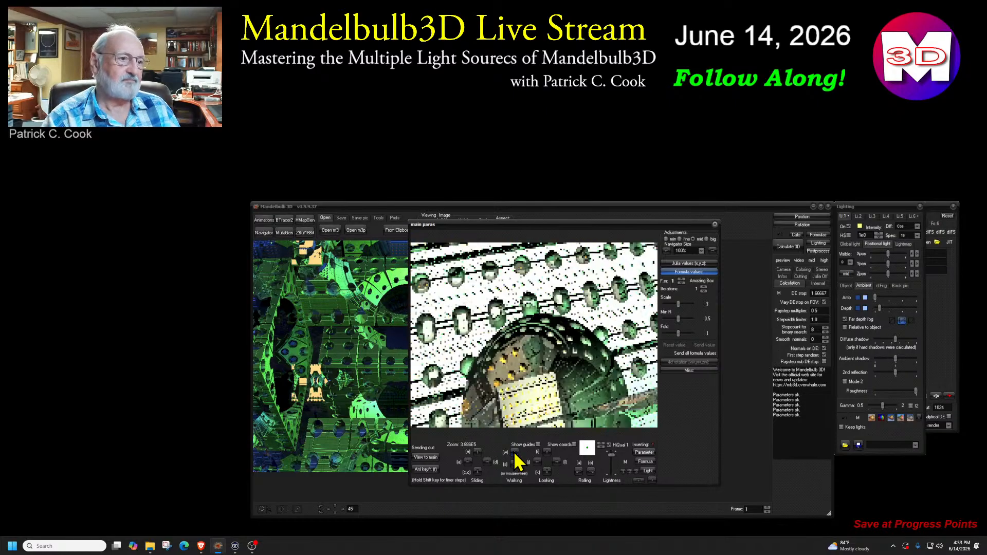
pyautogui.click(514, 453)
pyautogui.click(514, 453)
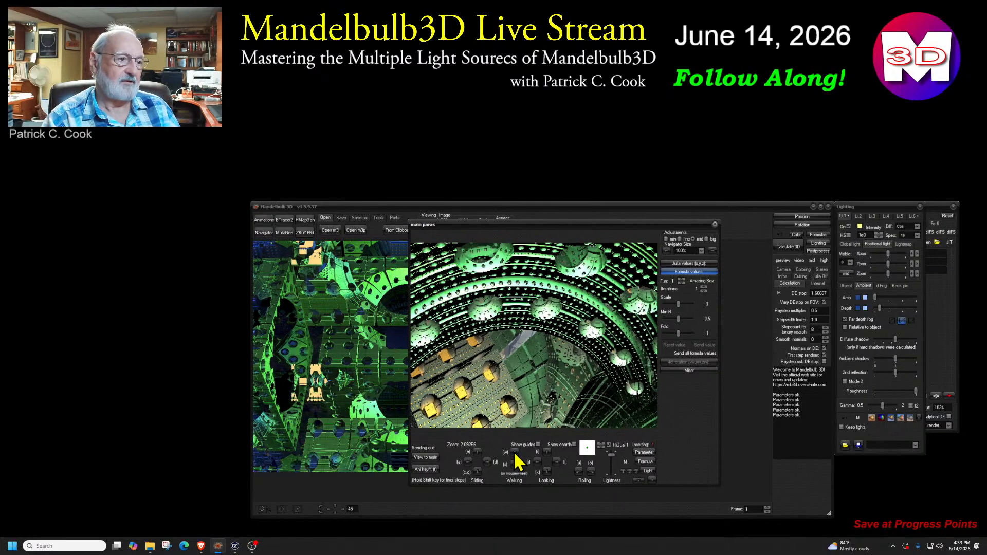
pyautogui.click(514, 453)
pyautogui.click(514, 453)
pyautogui.click(514, 452)
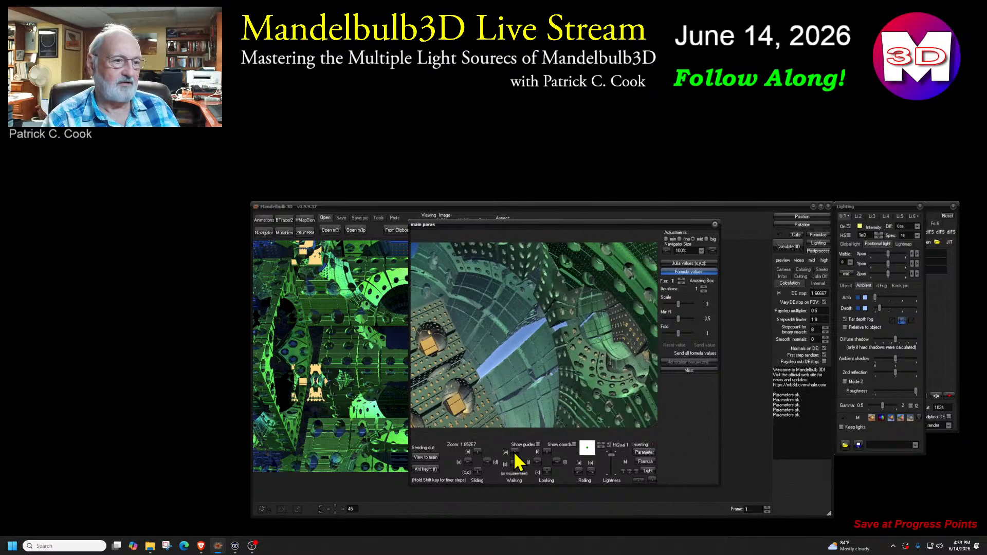
pyautogui.click(514, 453)
pyautogui.click(514, 453)
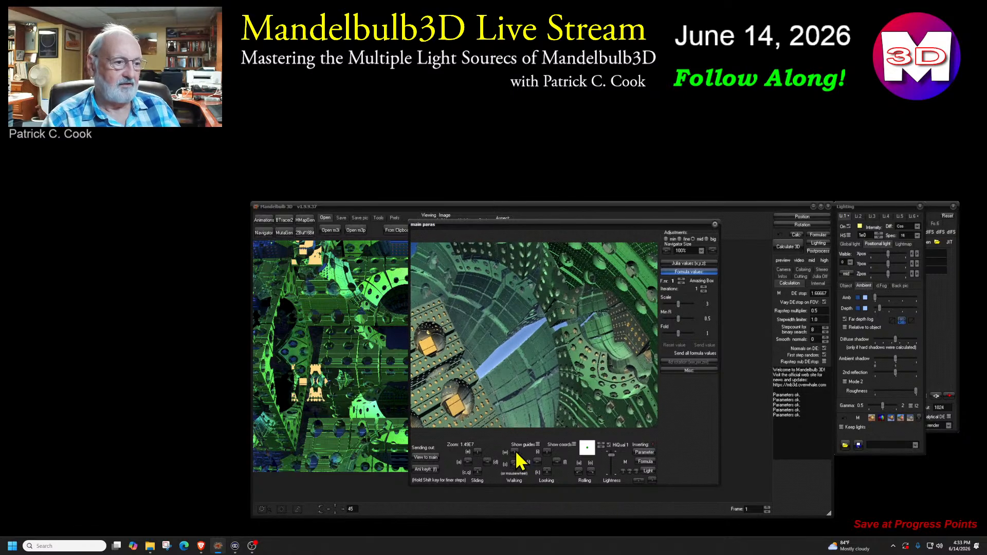
pyautogui.click(548, 335)
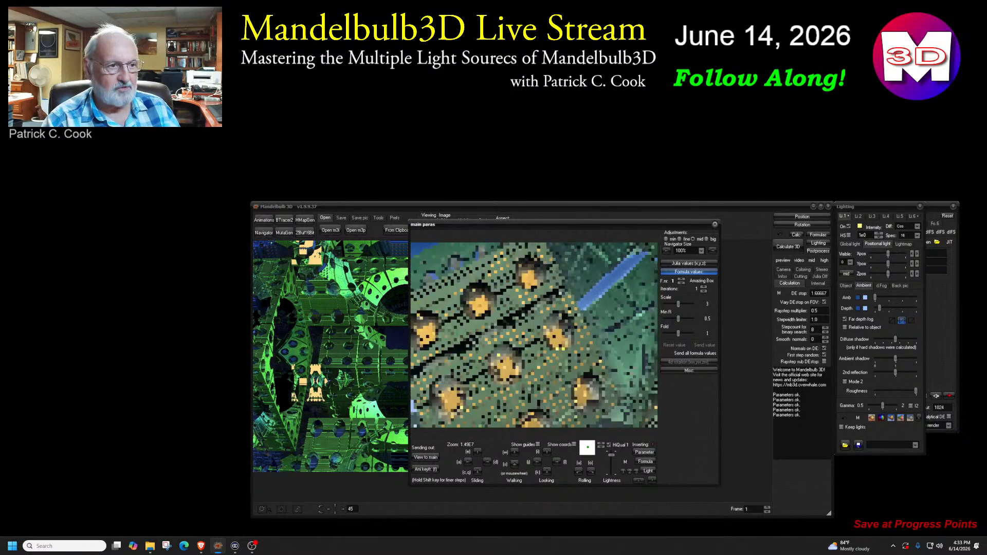
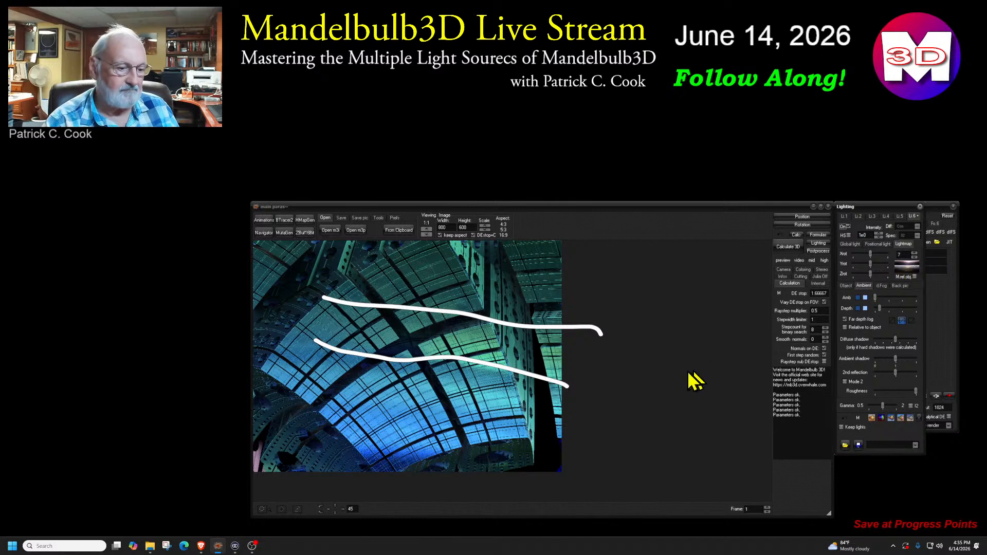
# Clear the drawn annotations, try the X rotation of light 6's lightmap and shift its Z rotation slightly above zero
pyautogui.press('Escape')
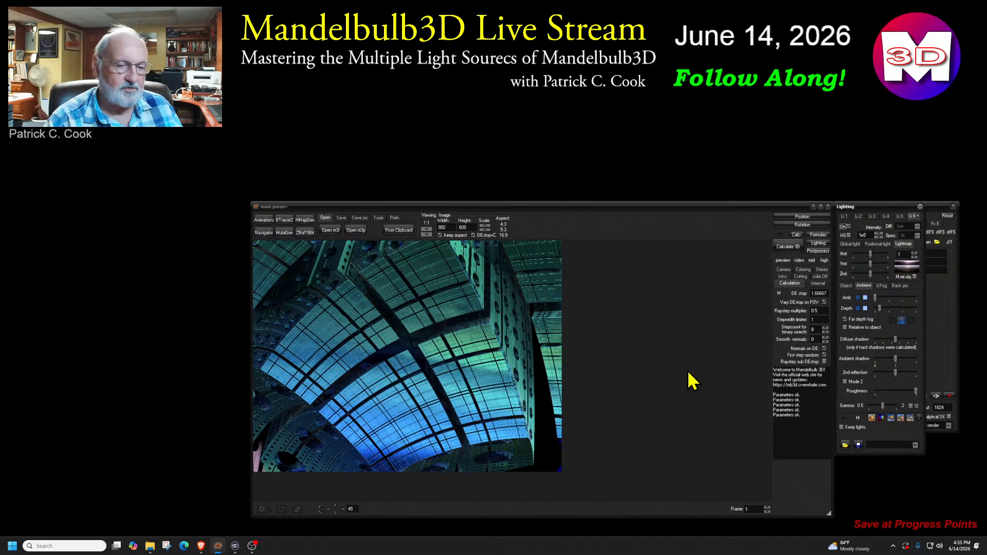
pyautogui.click(870, 252)
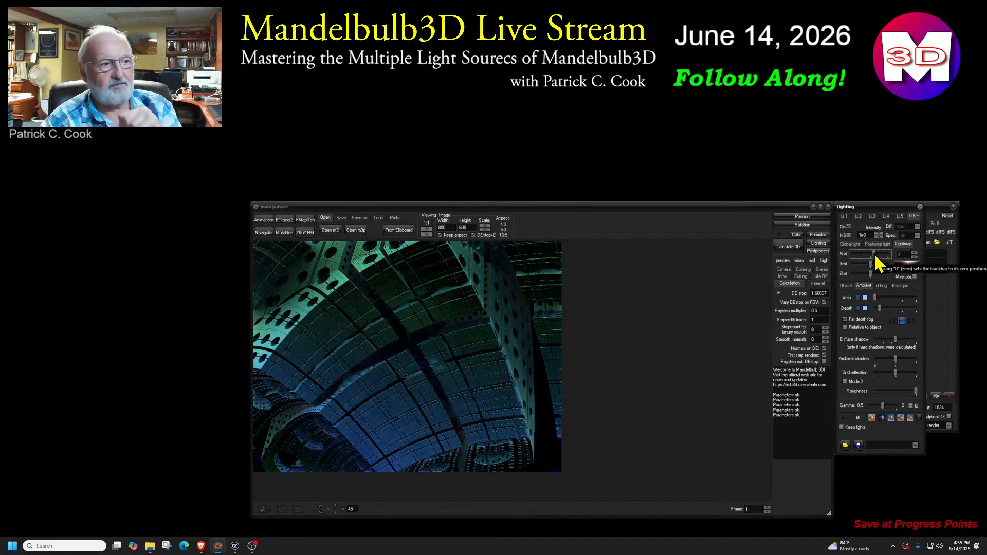
pyautogui.moveTo(871, 253); pyautogui.dragTo(870, 254)
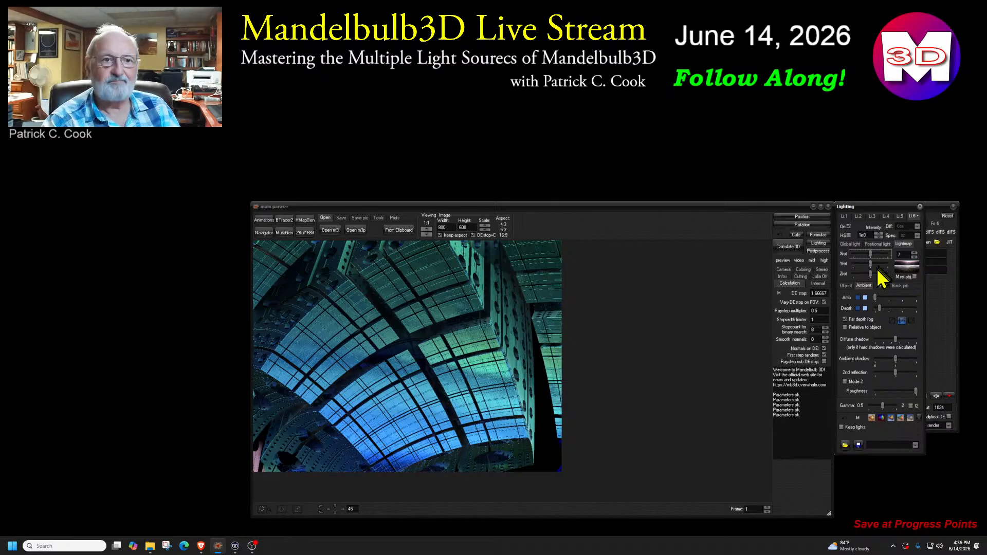
pyautogui.moveTo(871, 265); pyautogui.dragTo(873, 273)
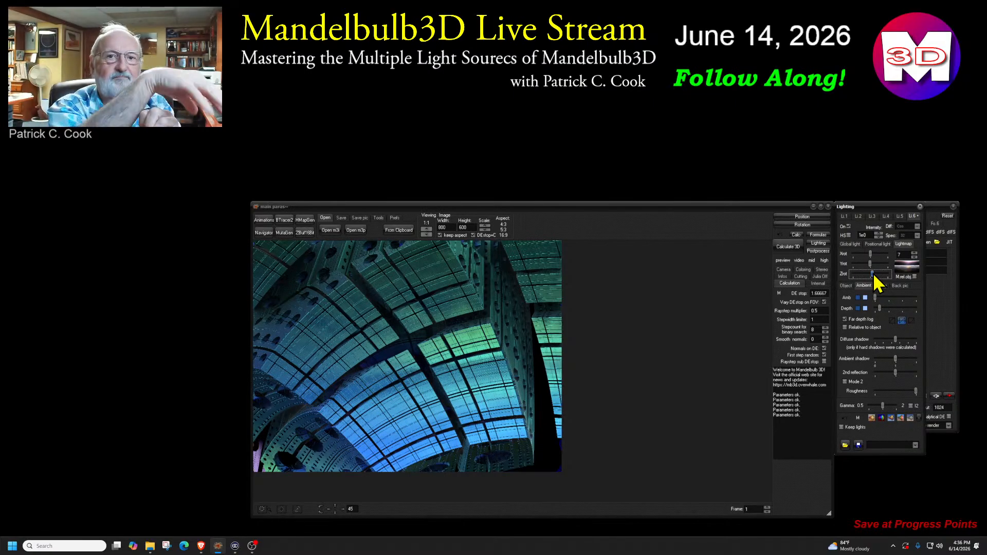
# Switch light 6 to lightmap 8, fine-tune its rotation and magnify the lightmap thumbnail for a closer look
pyautogui.click(914, 253)
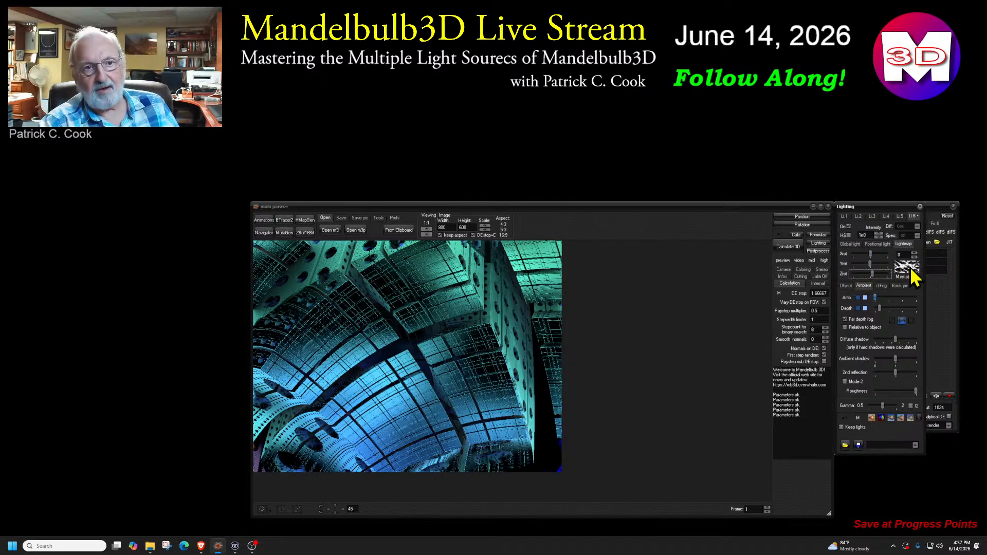
pyautogui.moveTo(870, 254); pyautogui.dragTo(872, 273)
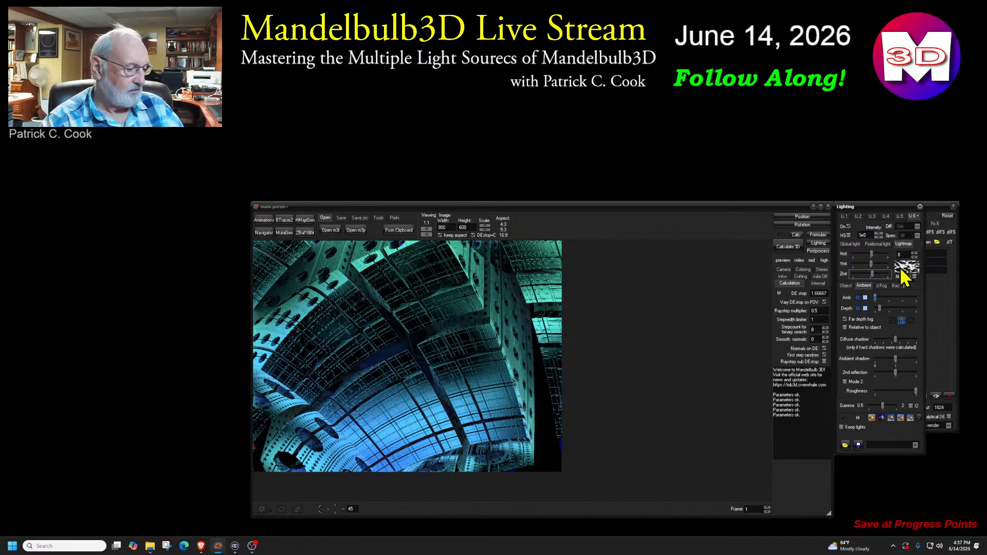
pyautogui.press('super+plus')
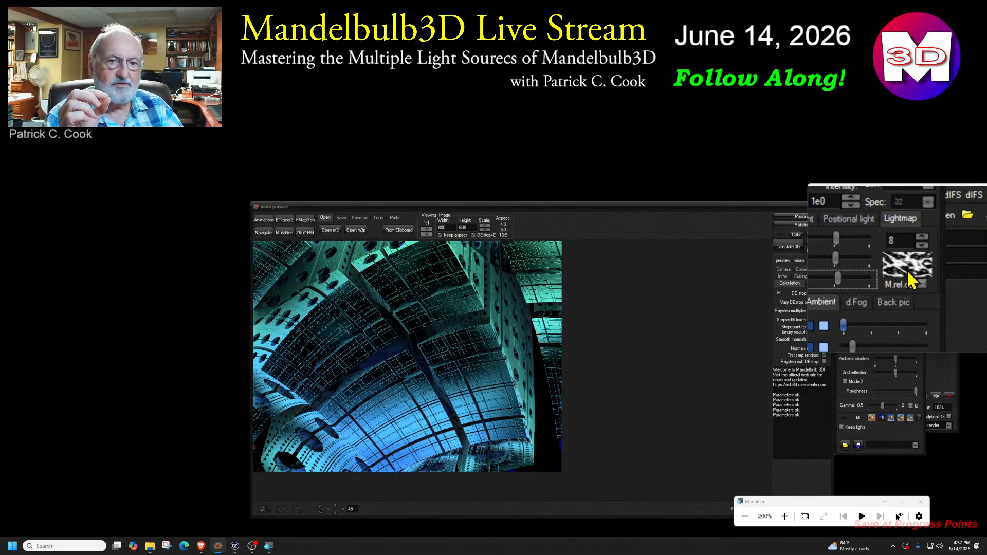
pyautogui.press('super+Escape')
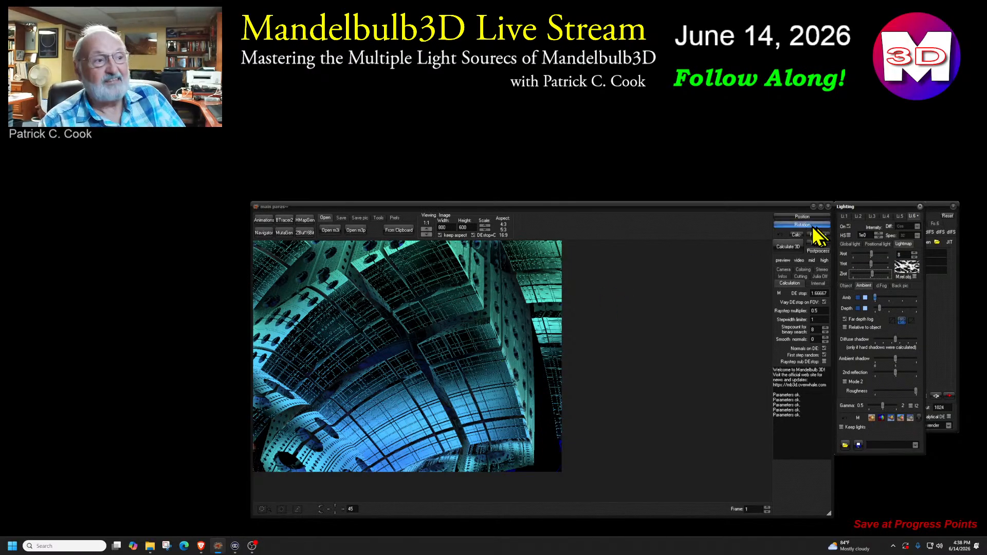
# Turn on positional light 2, place it where the dark beams cross in the image and move its Z position toward the minimum
pyautogui.click(858, 220)
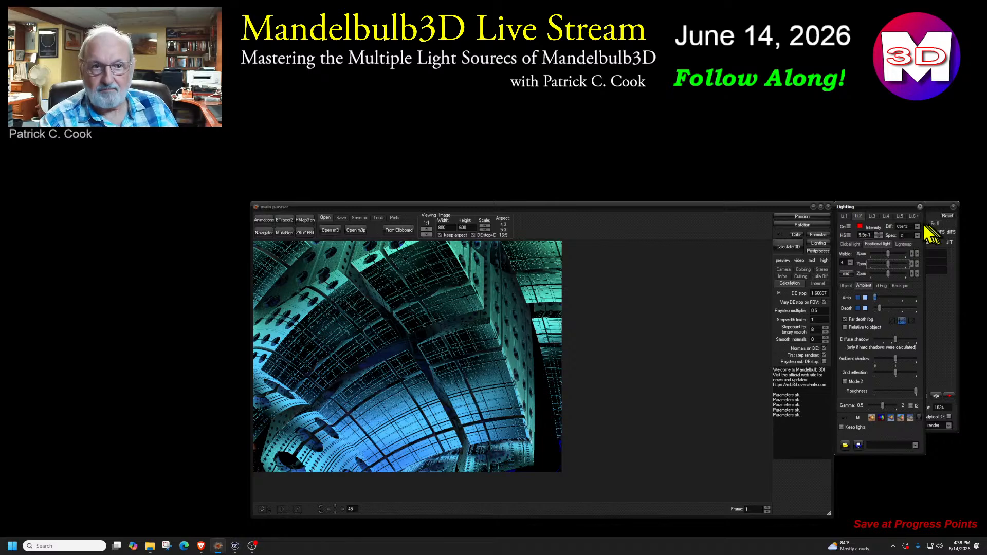
pyautogui.click(847, 226)
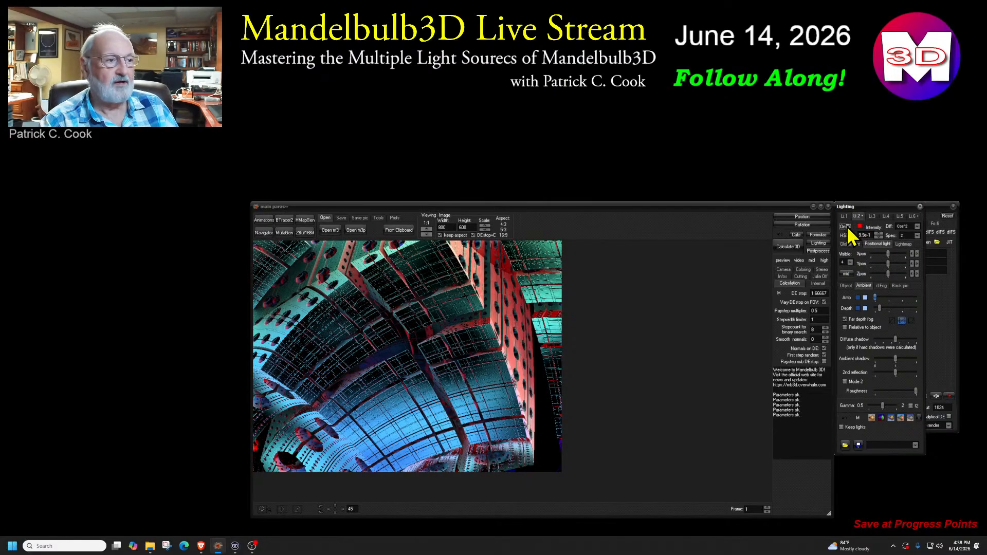
pyautogui.click(846, 273)
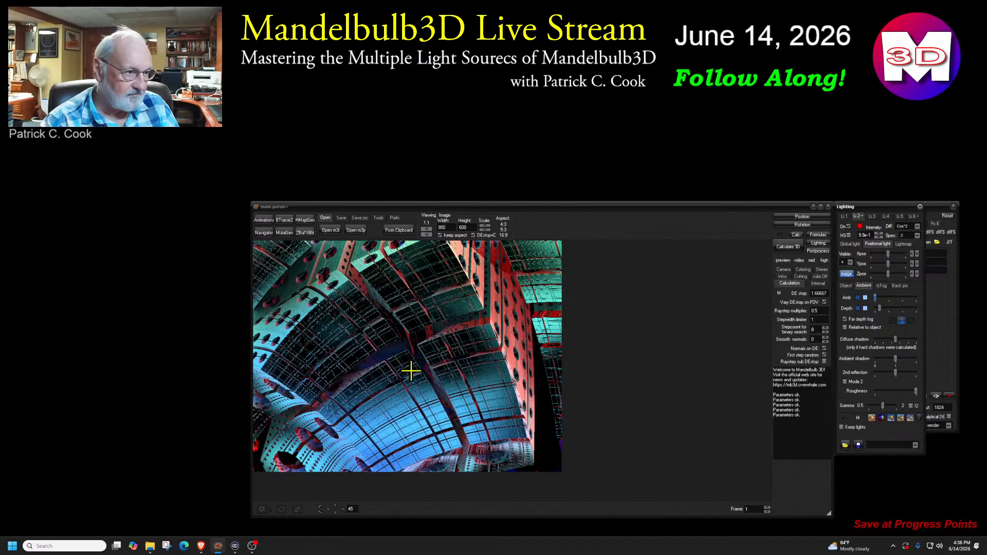
pyautogui.click(404, 337)
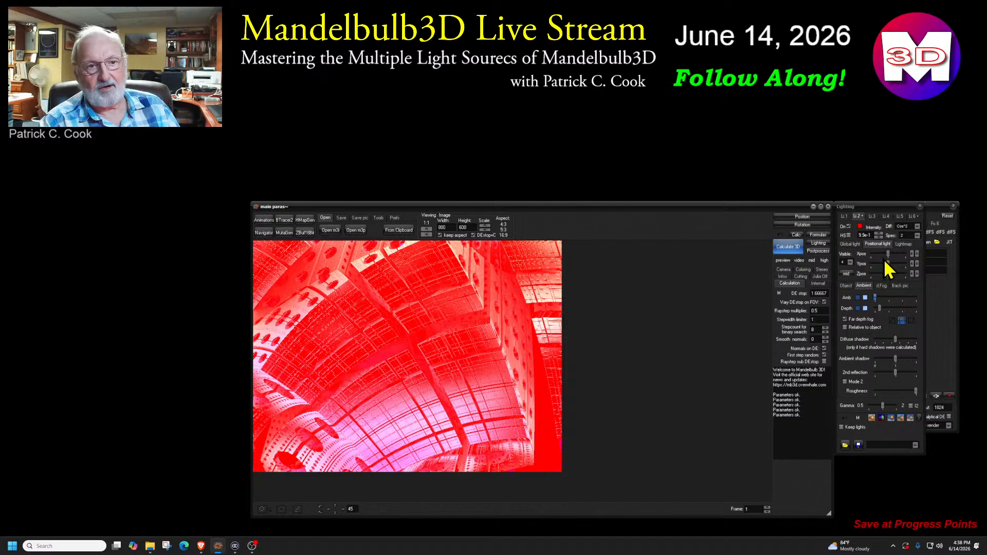
pyautogui.moveTo(888, 273)
pyautogui.mouseDown()
pyautogui.moveTo(906, 272)
pyautogui.moveTo(888, 273)
pyautogui.mouseUp()
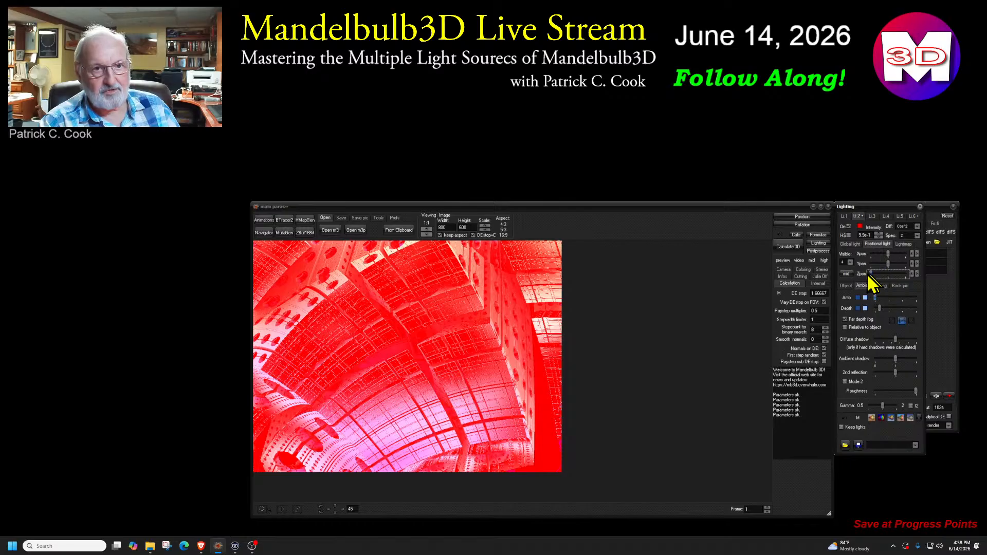
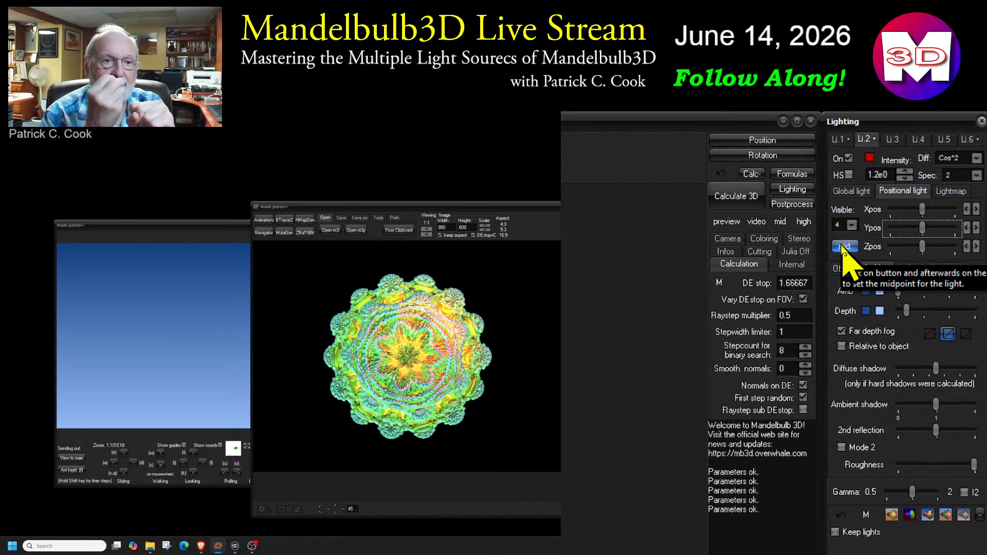
# Try positional light 2's midpoint in the empty area beside the fractal and set it on the upper-right outer bulb
pyautogui.click(843, 247)
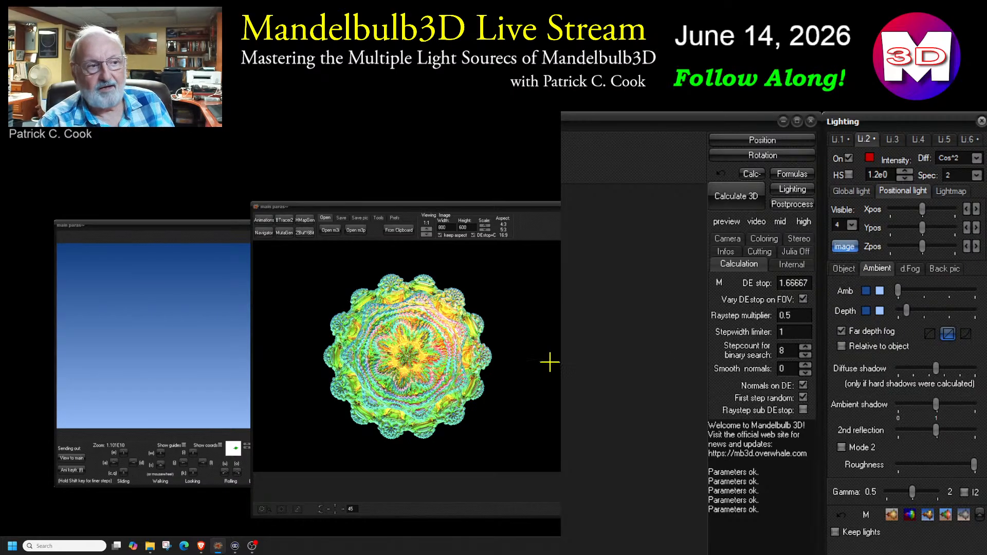
pyautogui.click(503, 298)
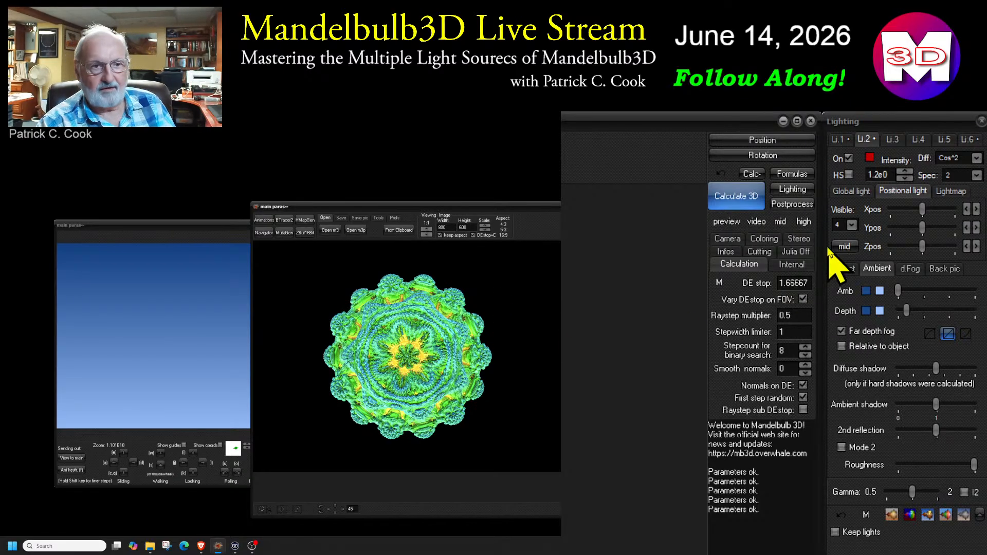
pyautogui.click(844, 246)
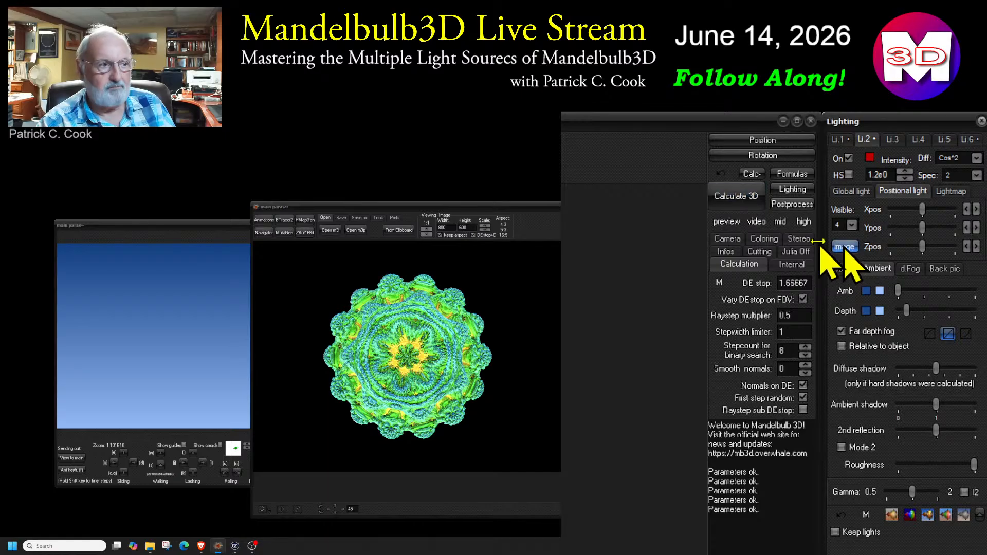
pyautogui.click(452, 305)
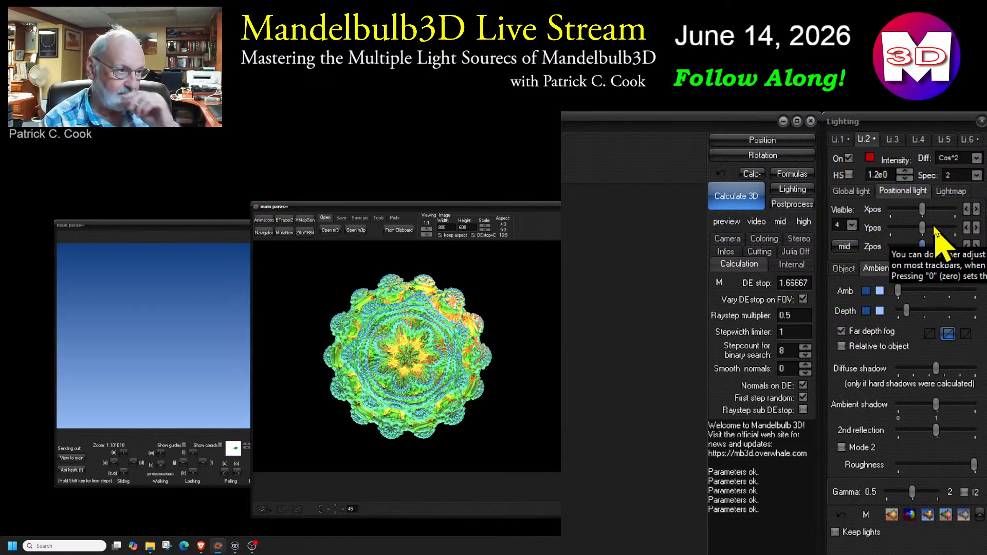
# Compare the settings of the individual light sources, from light 6's lightmap to the global and positional lights 1 to 4
pyautogui.click(967, 140)
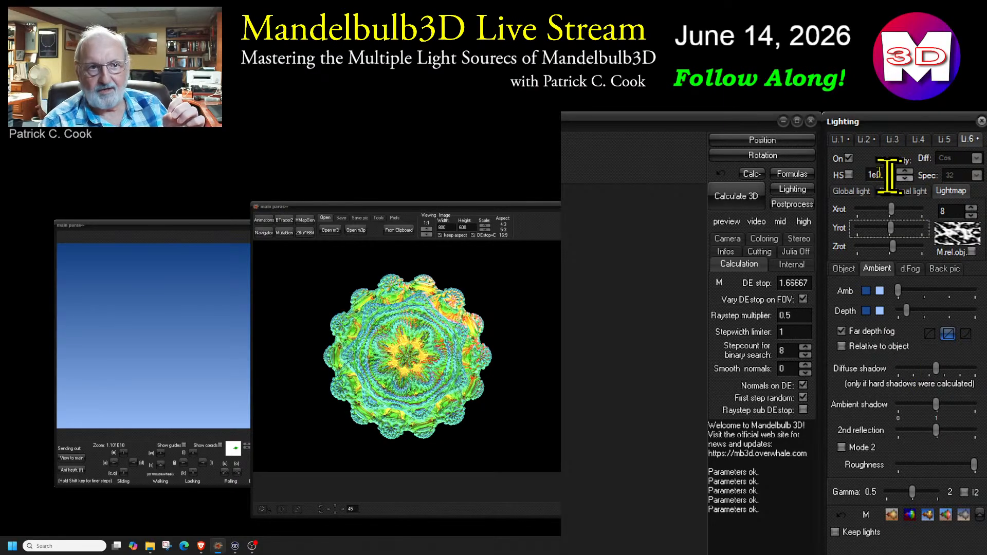
pyautogui.click(837, 139)
pyautogui.click(868, 139)
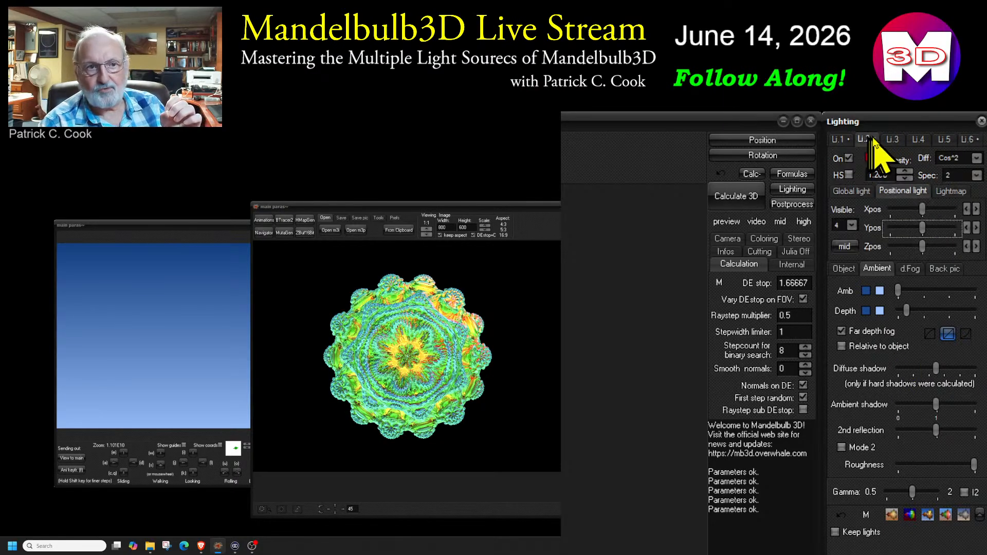
pyautogui.click(839, 140)
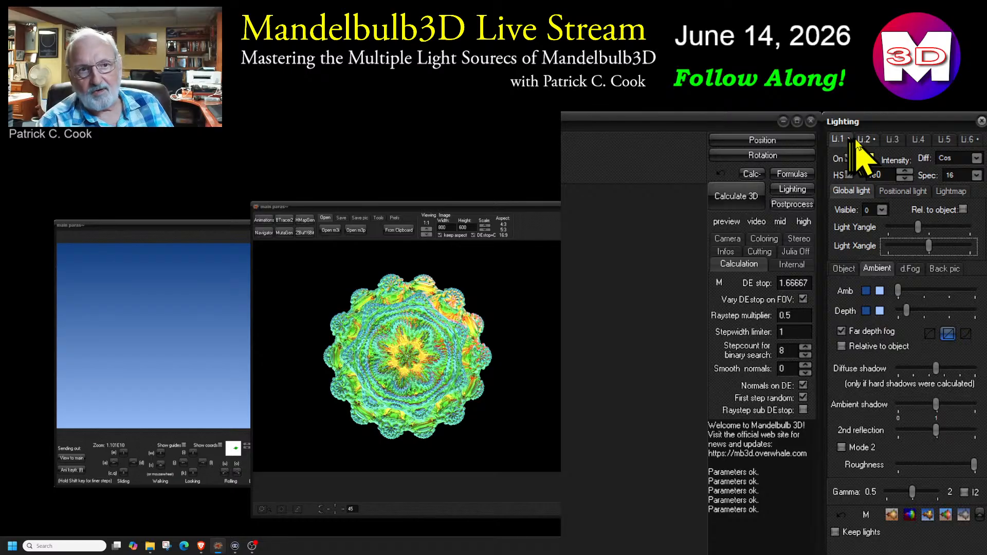
pyautogui.click(864, 139)
pyautogui.click(892, 138)
pyautogui.click(912, 141)
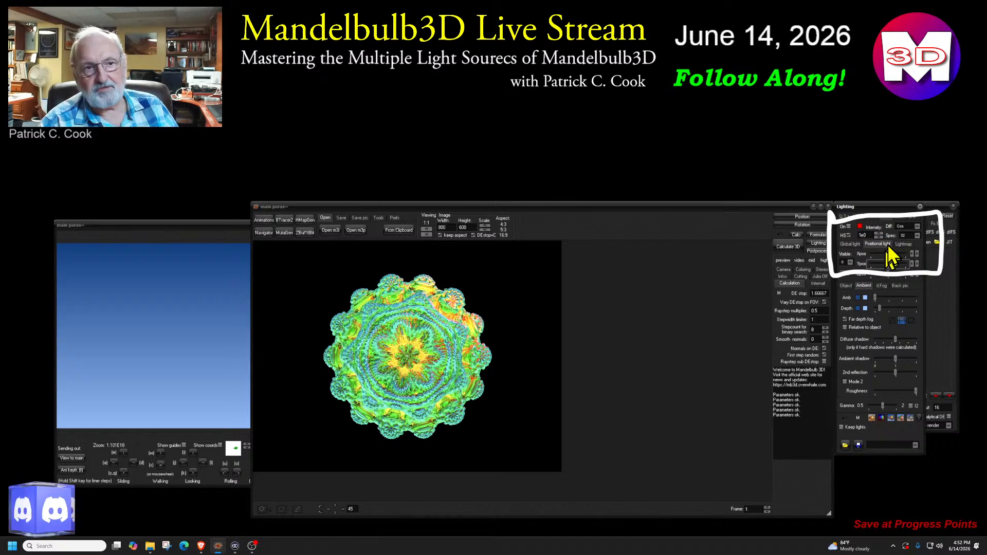
pyautogui.click(842, 217)
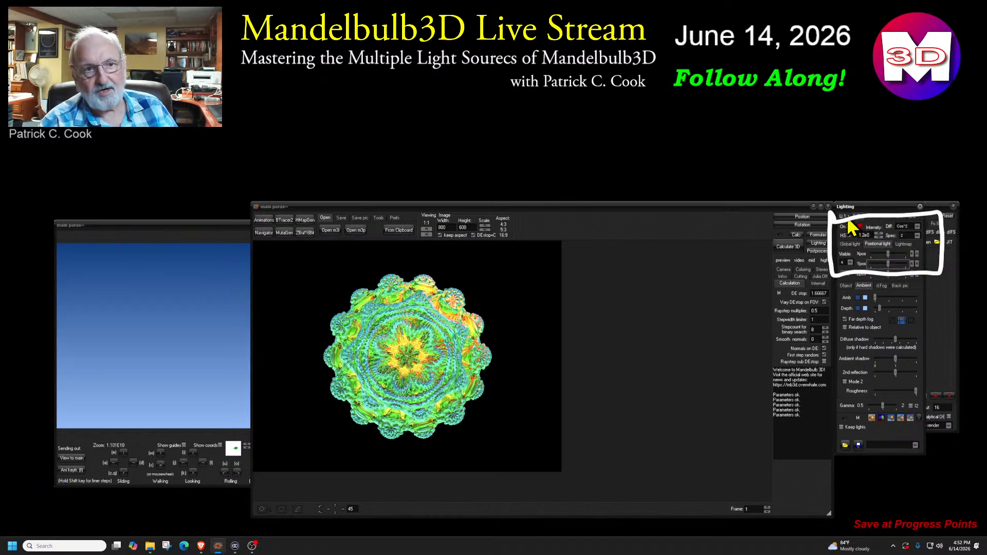
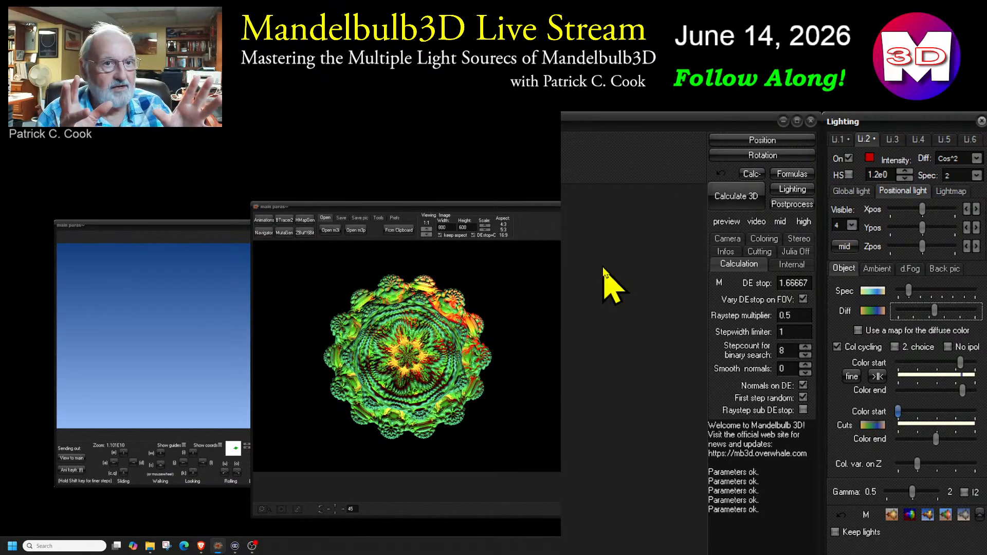
# Review light 1's global settings along with the shared ambient, dynamic fog, background picture and object settings
pyautogui.click(838, 139)
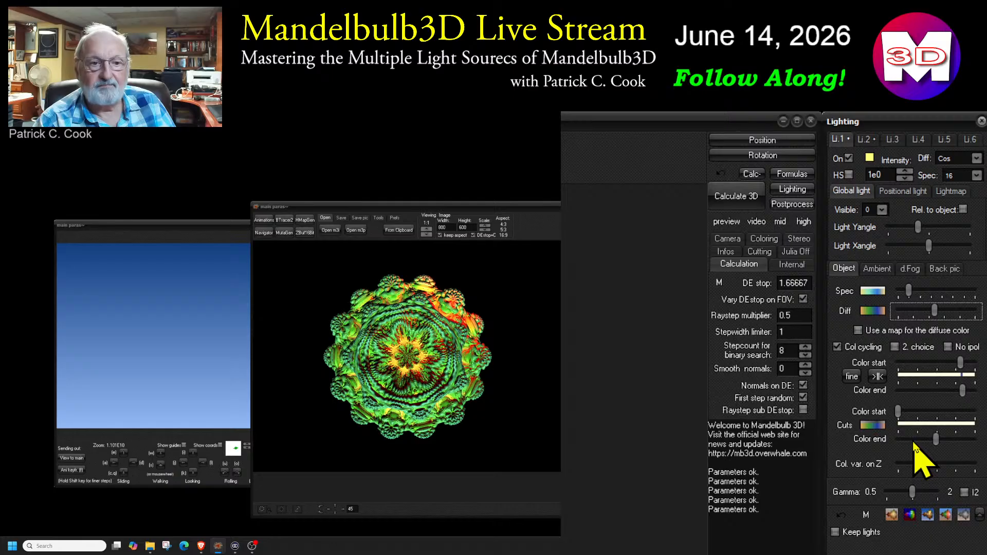
pyautogui.click(887, 271)
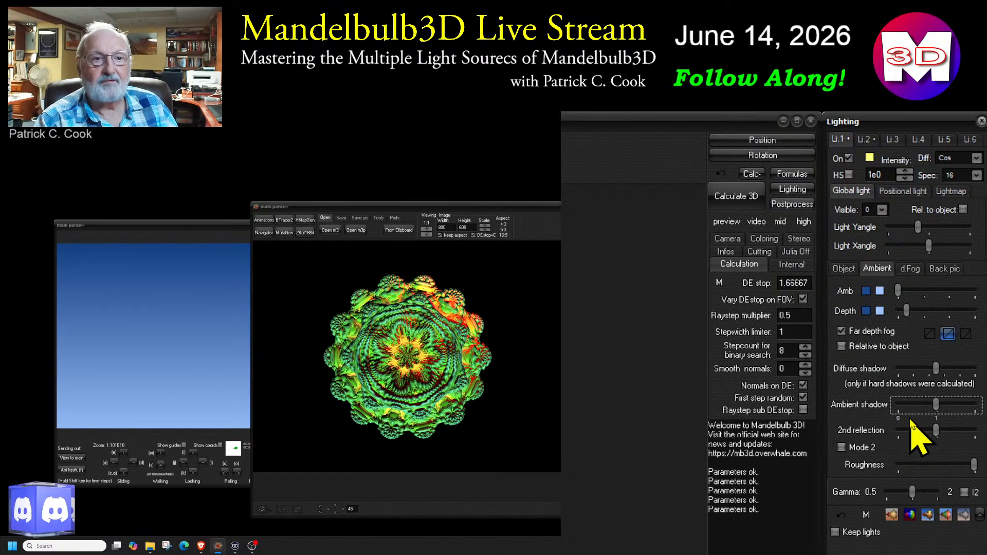
pyautogui.click(910, 269)
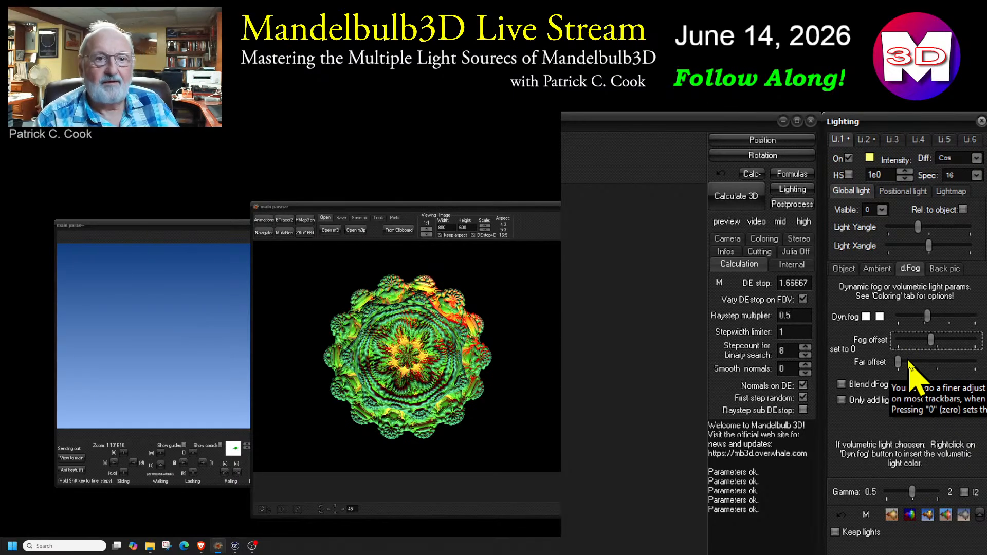
pyautogui.click(944, 268)
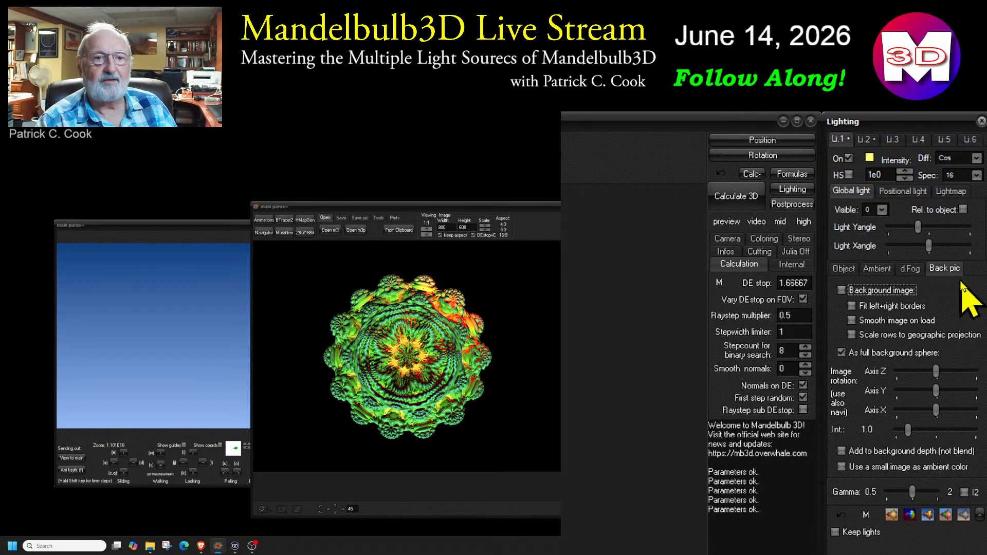
pyautogui.click(848, 268)
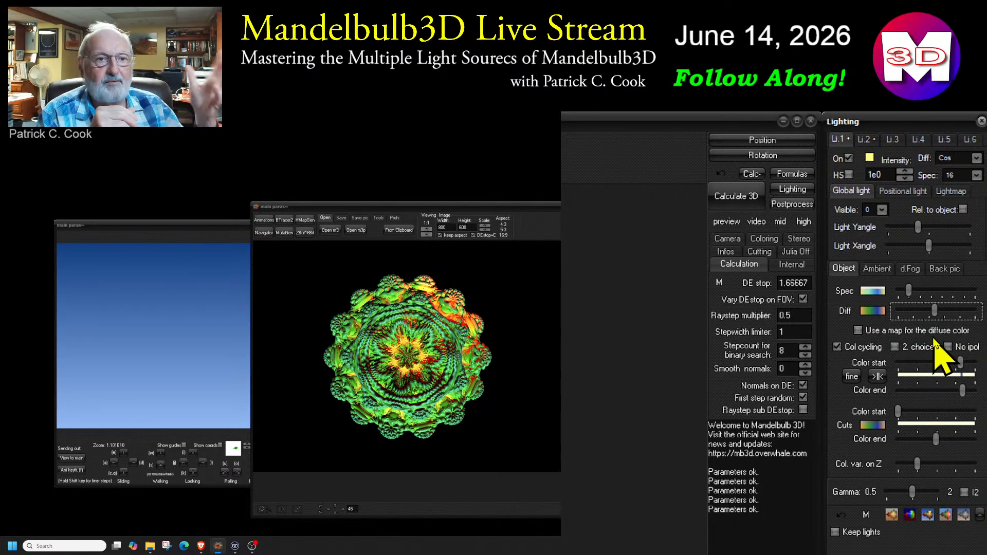
# Switch off lights 1 and 2 and switch on light 6 so only its lightmap lights the fractal
pyautogui.click(848, 157)
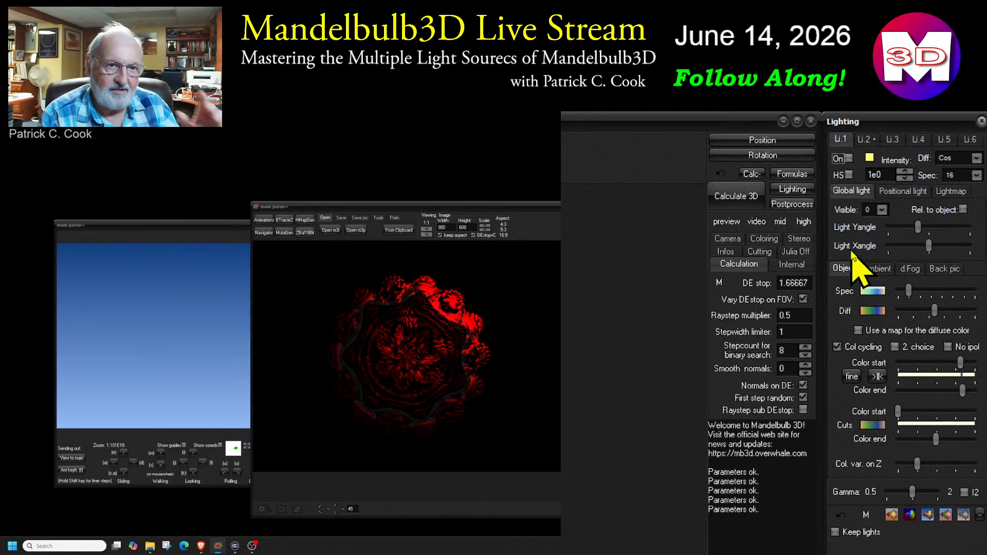
pyautogui.click(866, 139)
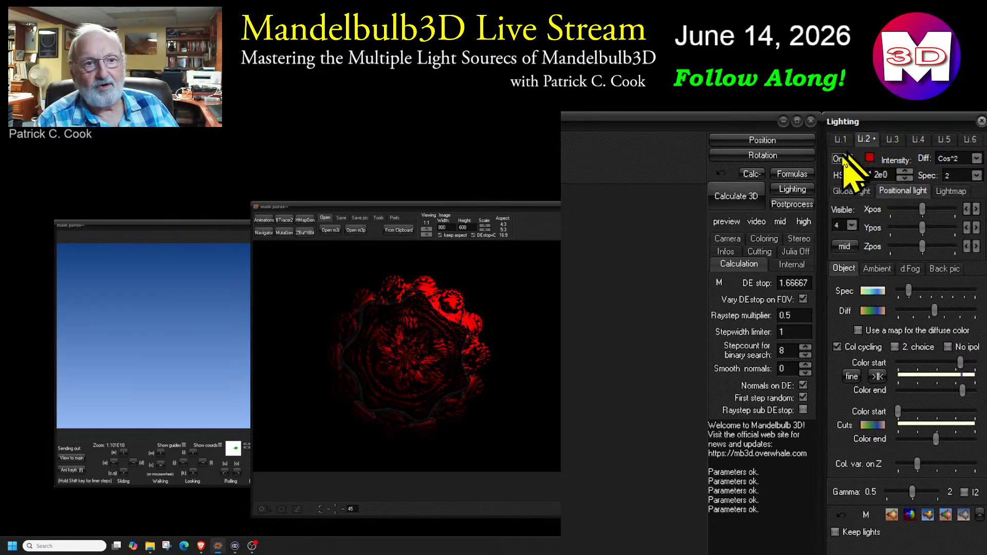
pyautogui.click(969, 139)
pyautogui.click(849, 160)
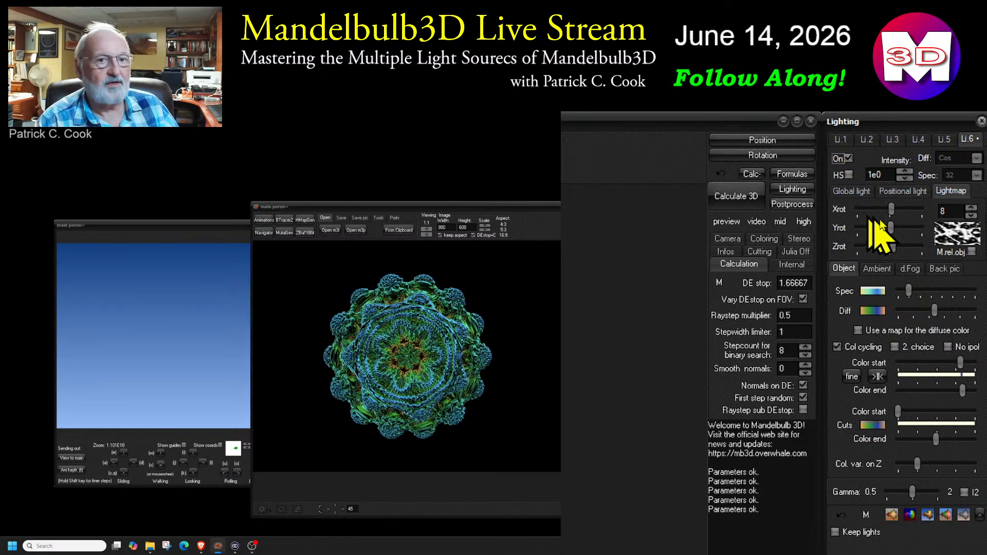
# Try successive lightmaps on light 6, ending on lightmap 12
pyautogui.click(971, 208)
pyautogui.click(971, 208)
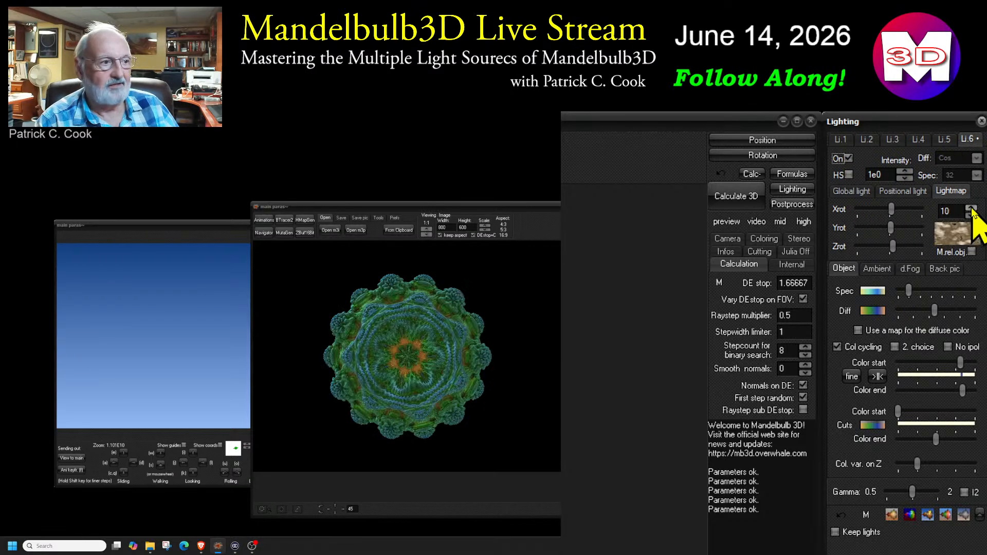
pyautogui.click(971, 209)
pyautogui.click(970, 209)
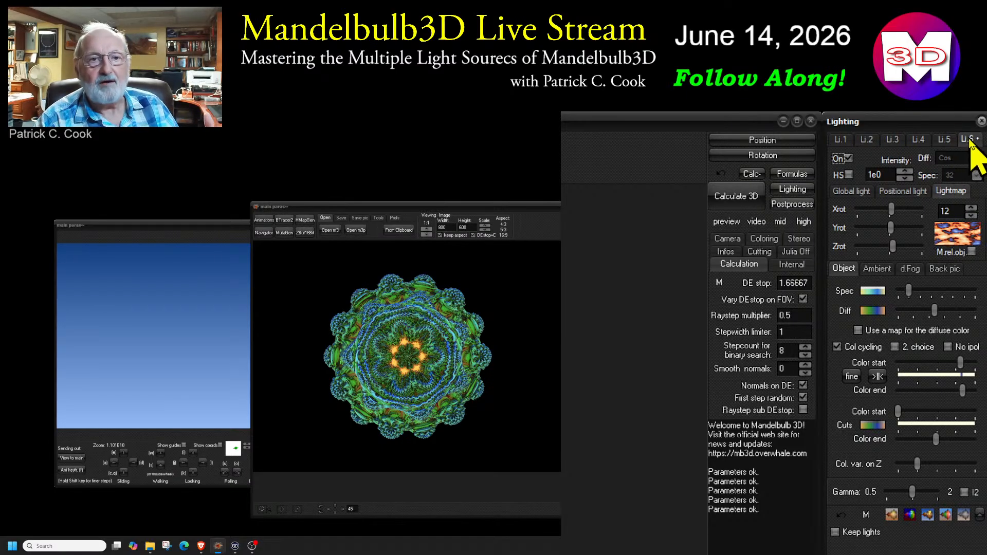
# Switch off light 6 and switch on global light 1 as the only light source
pyautogui.click(848, 159)
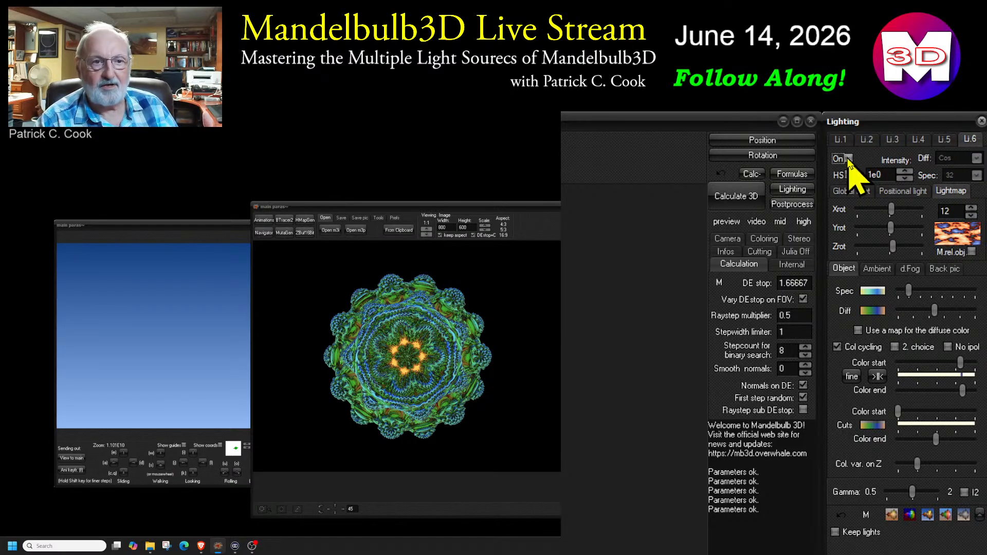
pyautogui.click(838, 140)
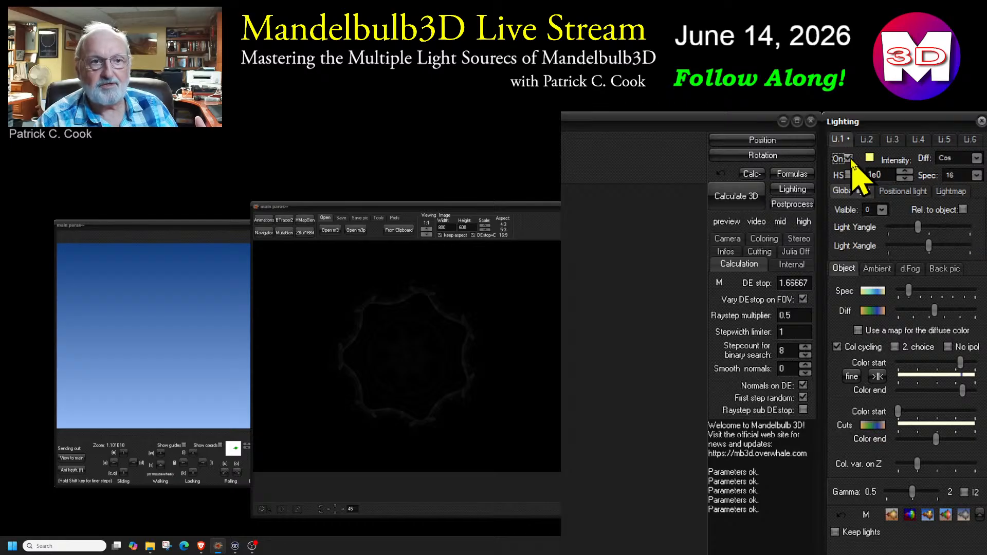
pyautogui.click(848, 159)
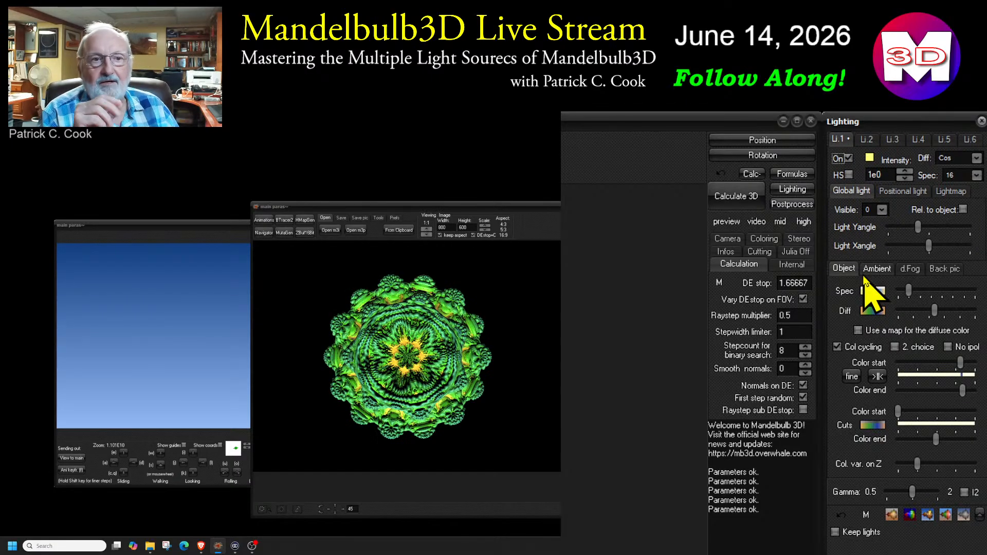